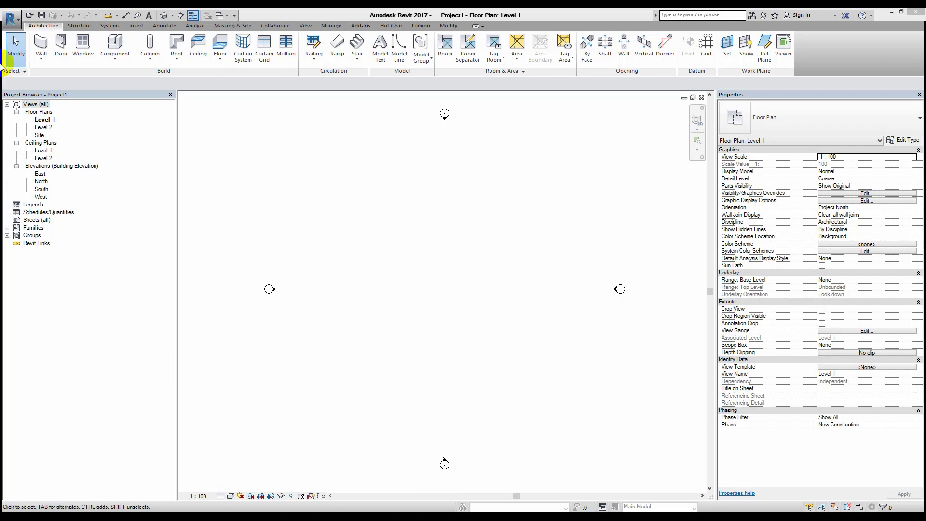
# Step: Create a new family from the Metric Door.rft template
pyautogui.click(10, 18)
pyautogui.moveTo(34, 53)
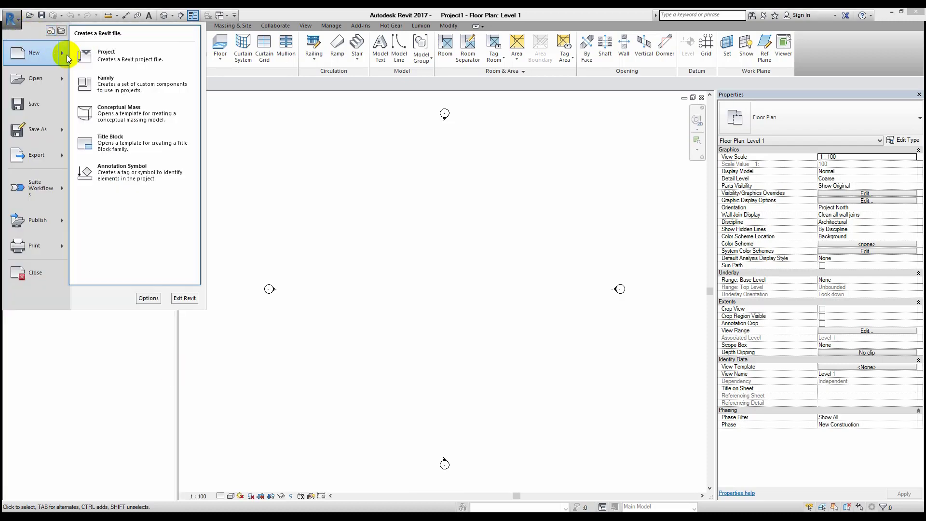
pyautogui.click(104, 85)
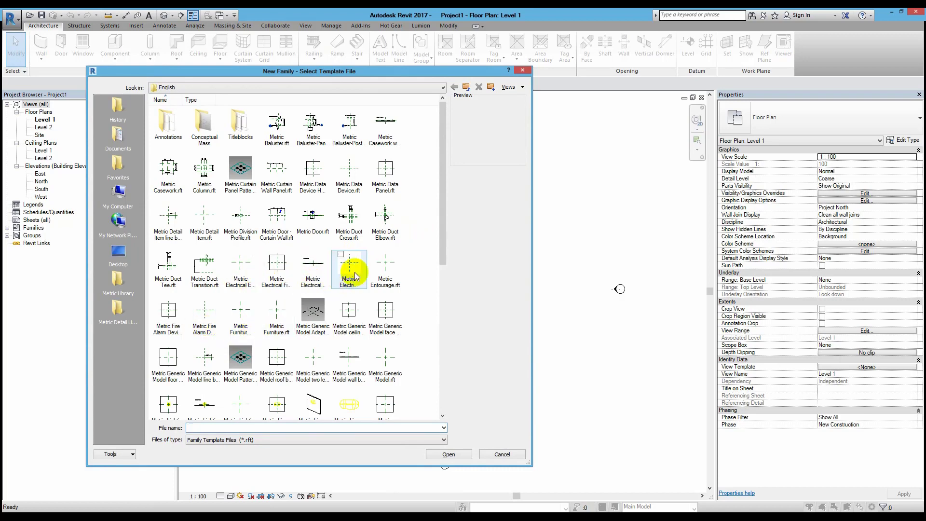
pyautogui.click(321, 218)
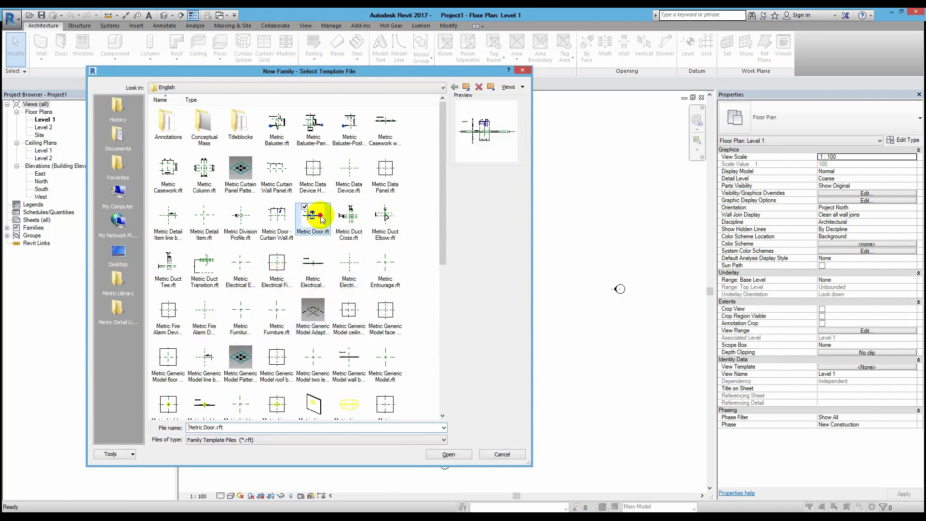
pyautogui.doubleClick(320, 218)
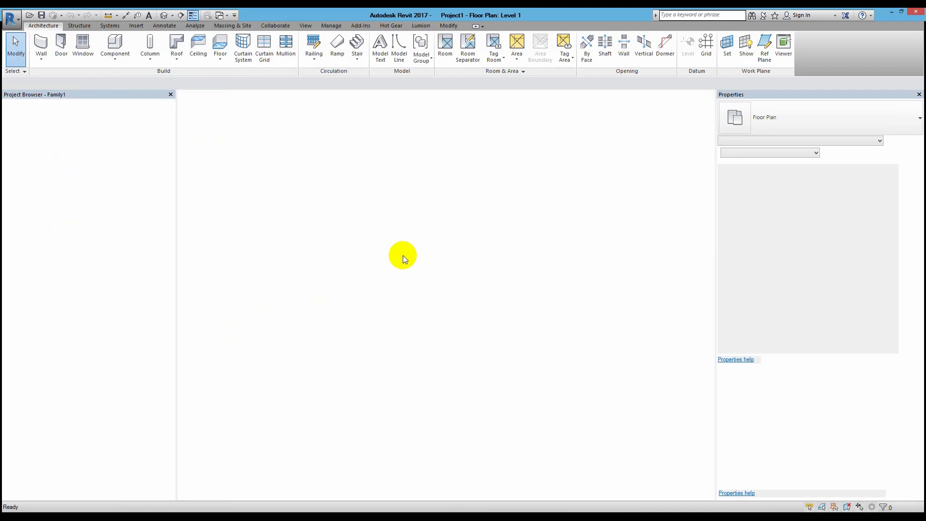
# Step: Show the door in the Default 3D View at 1:20 scale
pyautogui.scroll(3, 398, 263)
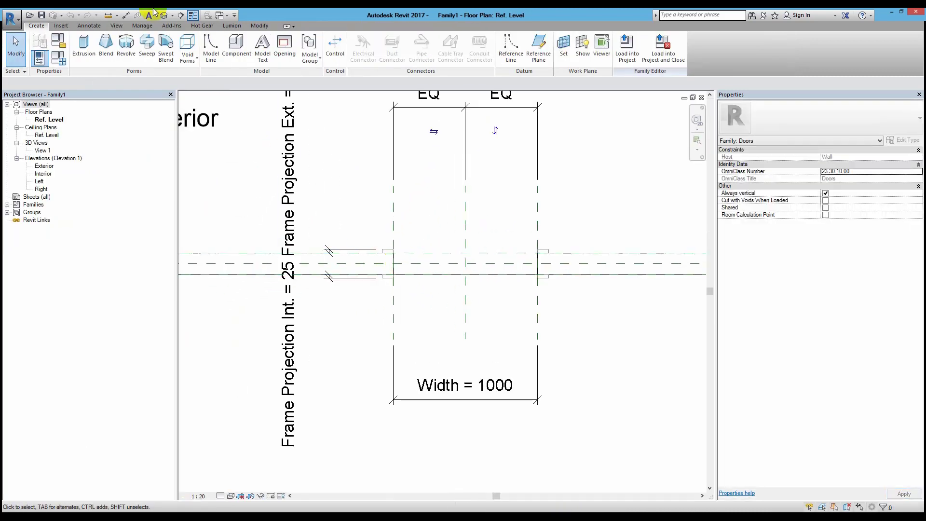
pyautogui.click(163, 20)
pyautogui.scroll(2, 599, 271)
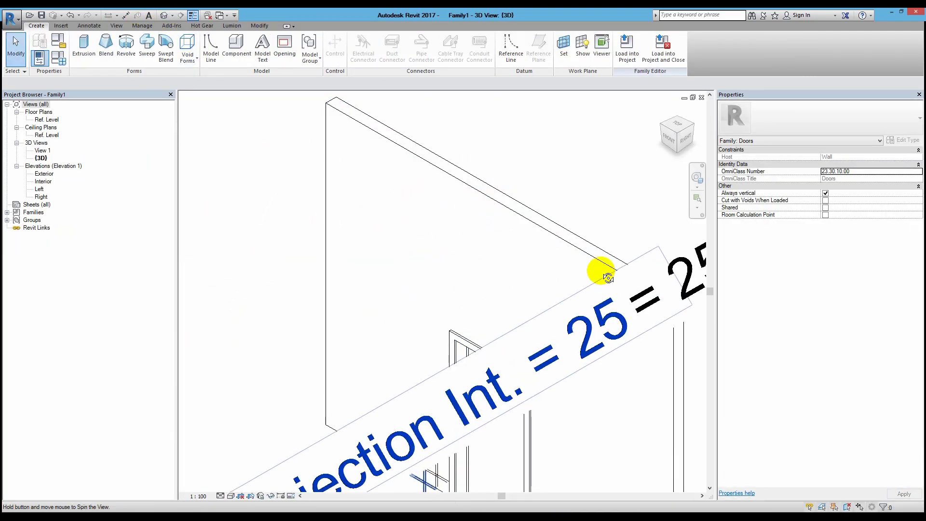
pyautogui.scroll(2, 617, 287)
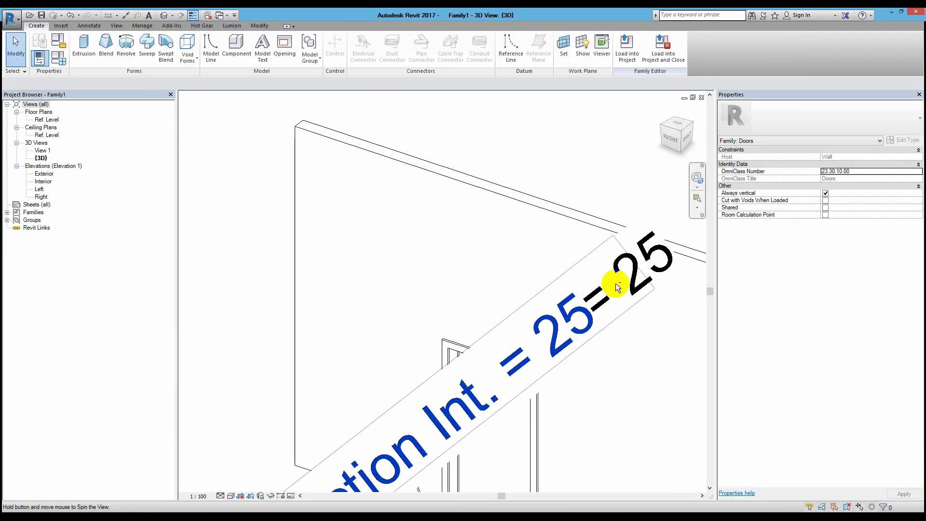
pyautogui.click(199, 496)
pyautogui.click(207, 400)
pyautogui.moveTo(337, 401)
pyautogui.keyDown('shift'); pyautogui.mouseDown(button='middle')
pyautogui.moveTo(341, 242)
pyautogui.moveTo(516, 171)
pyautogui.mouseUp(button='middle'); pyautogui.keyUp('shift')
pyautogui.scroll(3, 515, 170)
# Step: Select both default frame/mullion pieces and delete them
pyautogui.click(444, 239)
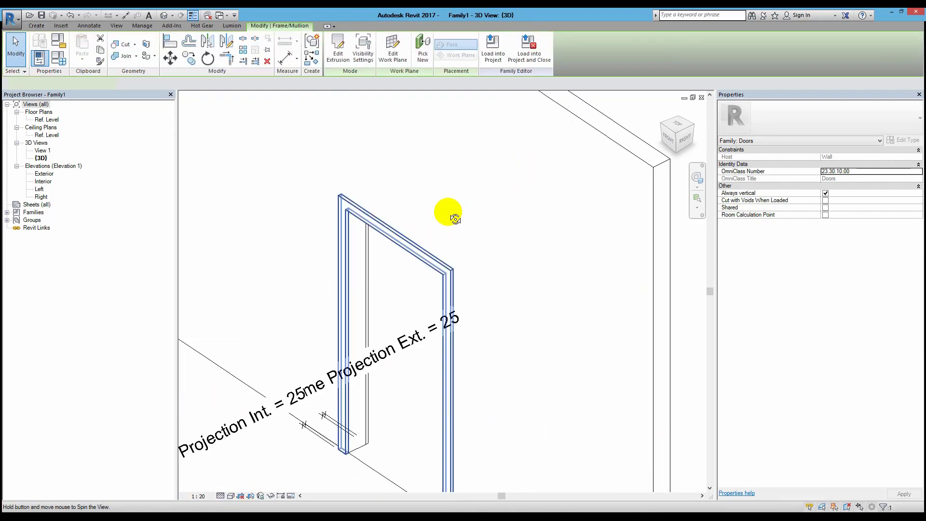
pyautogui.moveTo(450, 212)
pyautogui.keyDown('shift'); pyautogui.mouseDown(button='middle')
pyautogui.moveTo(346, 194)
pyautogui.moveTo(466, 229)
pyautogui.moveTo(597, 217)
pyautogui.moveTo(462, 223)
pyautogui.moveTo(657, 223)
pyautogui.moveTo(683, 58)
pyautogui.moveTo(651, 234)
pyautogui.moveTo(771, 211)
pyautogui.moveTo(754, 225)
pyautogui.moveTo(651, 127)
pyautogui.moveTo(638, 222)
pyautogui.mouseUp(button='middle'); pyautogui.keyUp('shift')
pyautogui.click(466, 228)
pyautogui.keyDown('ctrl'); pyautogui.click(462, 222); pyautogui.keyUp('ctrl')
pyautogui.click(635, 210)
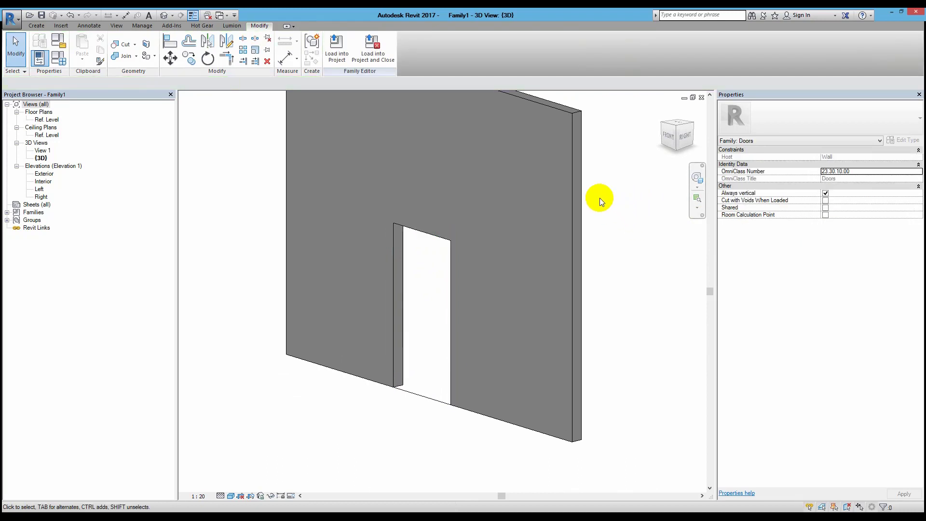
pyautogui.click(37, 26)
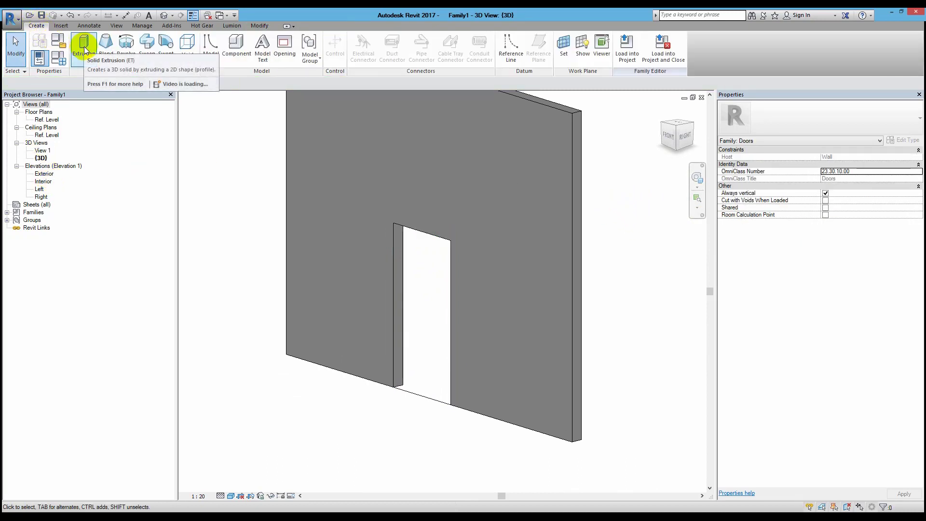
pyautogui.moveTo(83, 48)
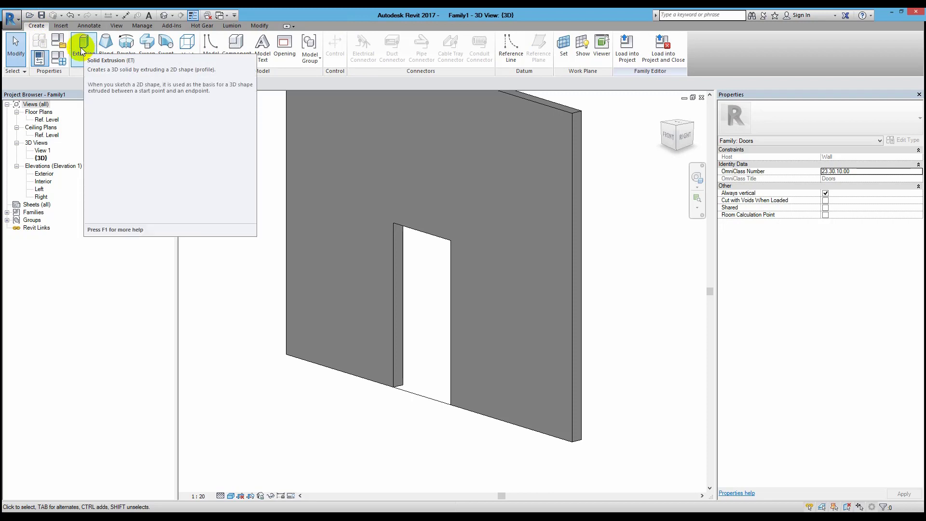
# Step: Start a solid extrusion on the Reference Plane: Exterior work plane
pyautogui.click(82, 50)
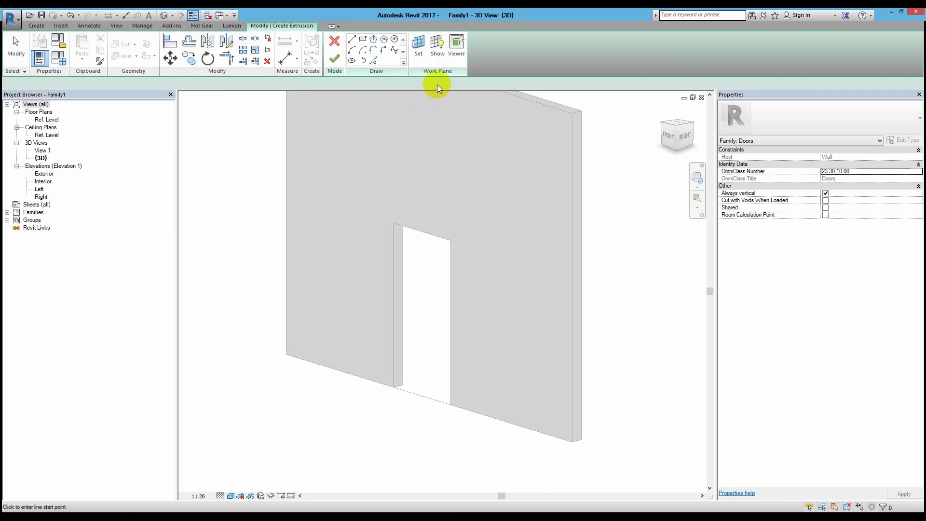
pyautogui.click(419, 48)
pyautogui.click(510, 264)
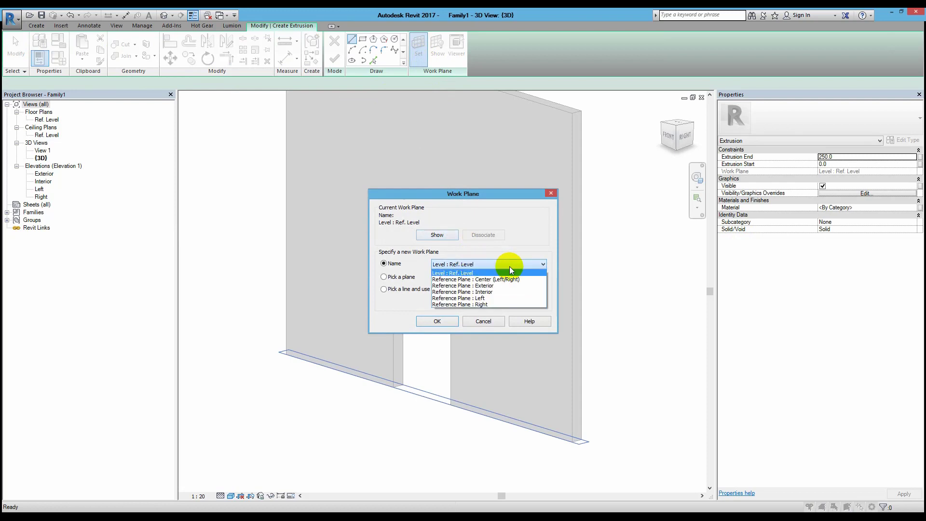
pyautogui.click(506, 288)
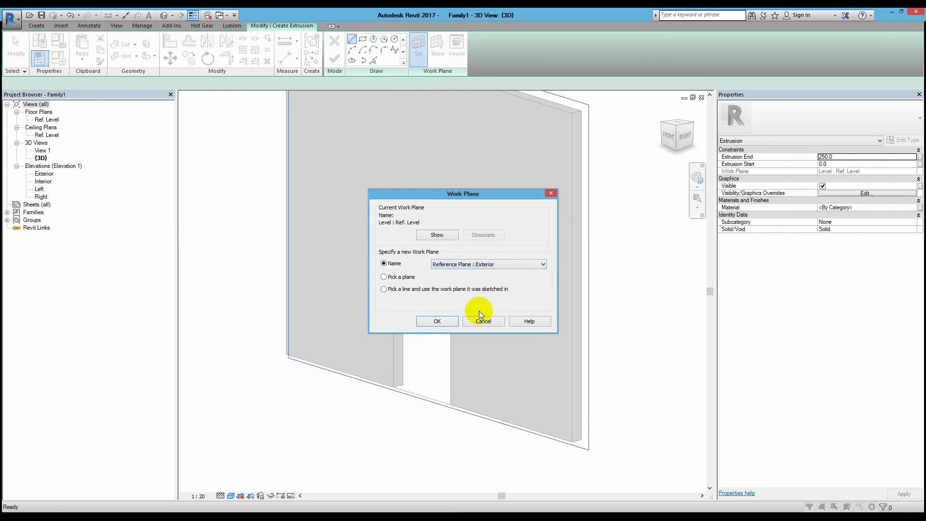
pyautogui.click(437, 322)
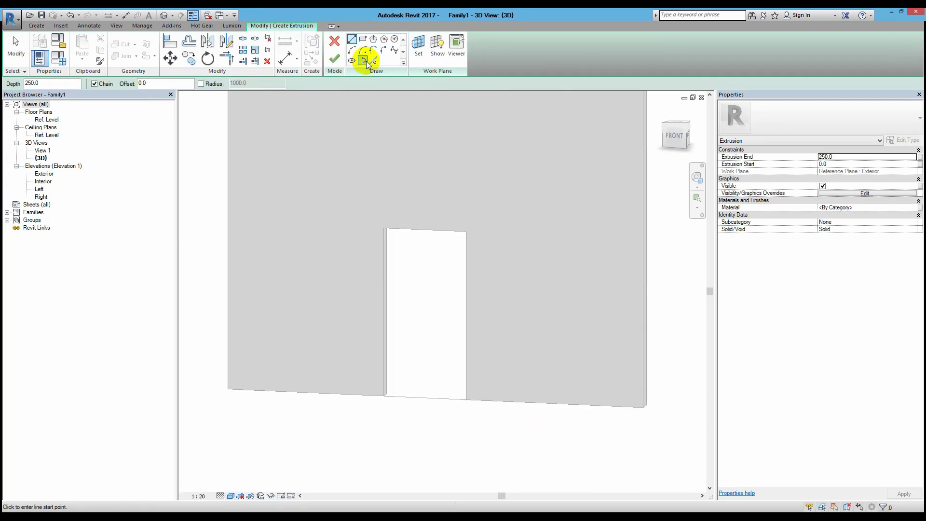
# Step: Pick the opening's edges as sketch lines and offset them 50 inward
pyautogui.click(372, 61)
pyautogui.click(384, 257)
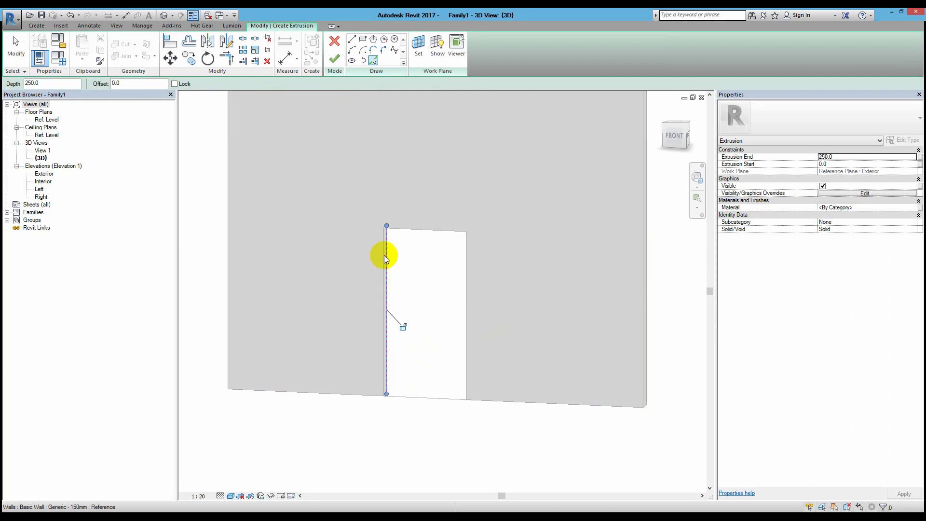
pyautogui.click(413, 227)
pyautogui.moveTo(527, 259)
pyautogui.keyDown('shift'); pyautogui.mouseDown(button='middle')
pyautogui.moveTo(217, 273)
pyautogui.moveTo(595, 275)
pyautogui.moveTo(528, 235)
pyautogui.moveTo(517, 245)
pyautogui.mouseUp(button='middle'); pyautogui.keyUp('shift')
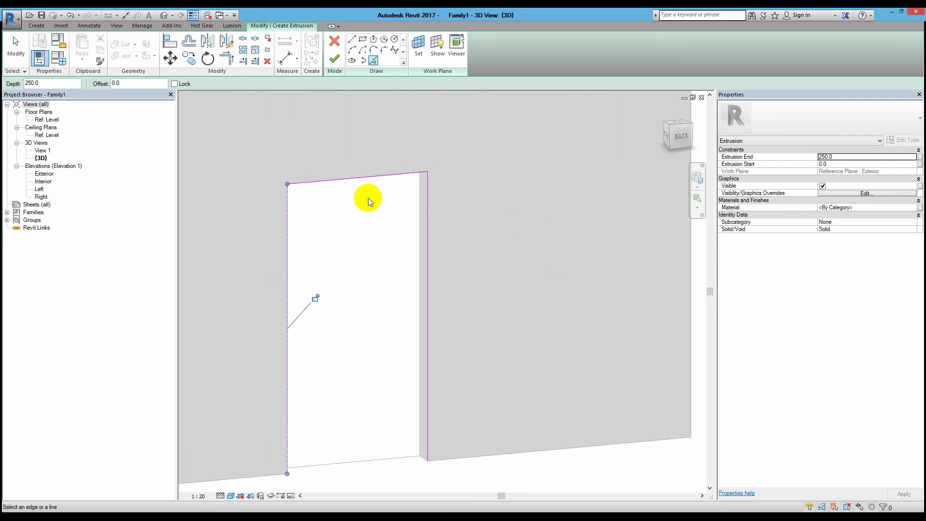
pyautogui.click(189, 43)
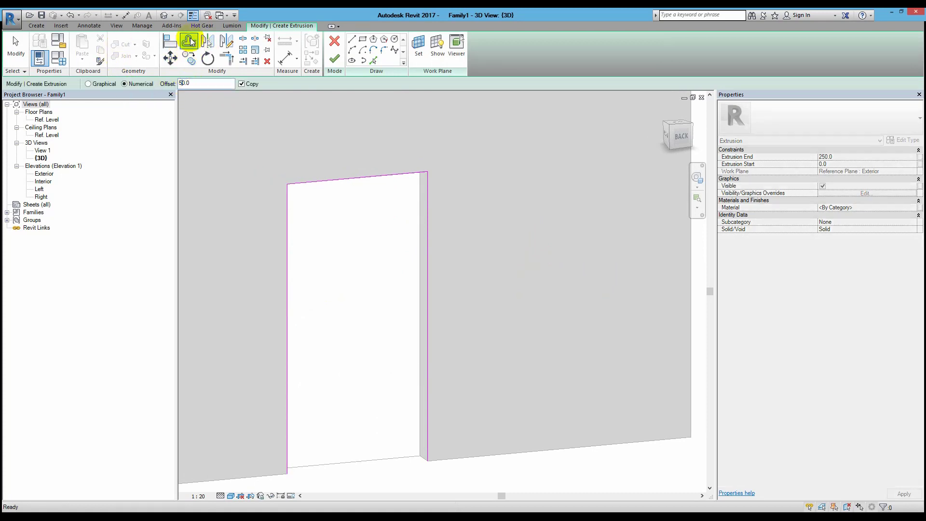
pyautogui.press('Tab')
pyautogui.click(291, 237)
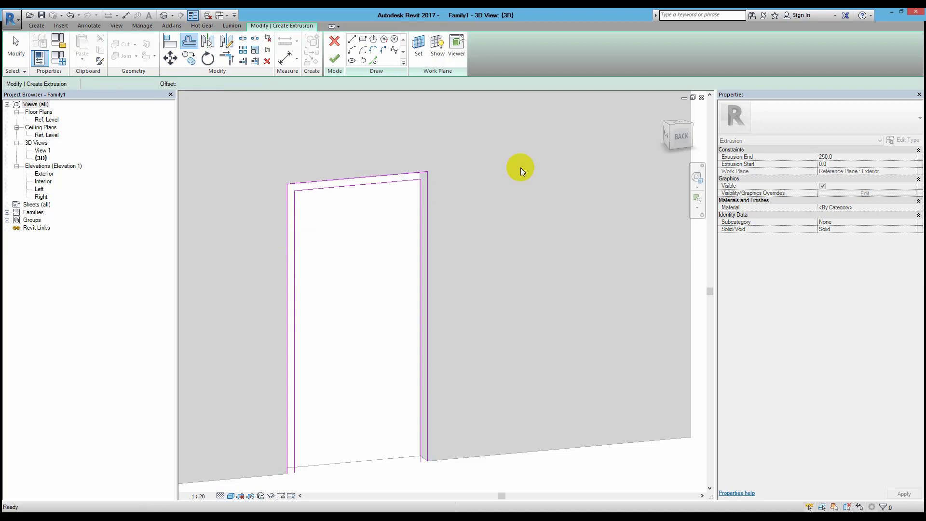
pyautogui.click(683, 132)
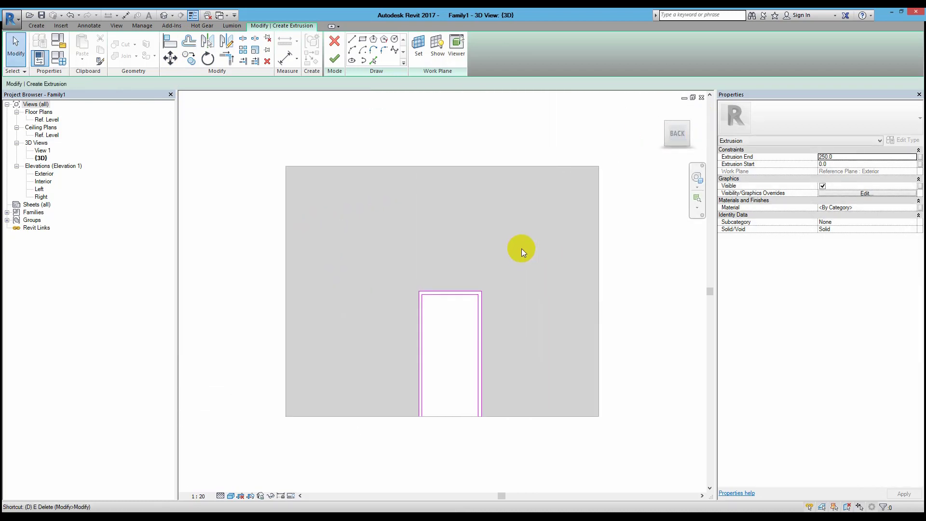
# Step: Add a 50 aligned dimension across the frame's left side
pyautogui.press('d')
pyautogui.press('l')
pyautogui.scroll(2, 447, 336)
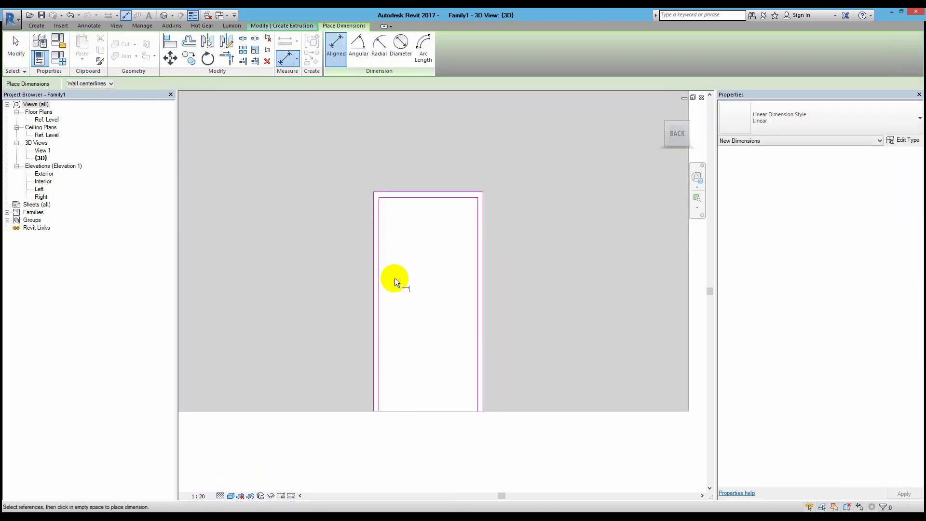
pyautogui.moveTo(395, 299); pyautogui.dragTo(383, 297, button='middle')
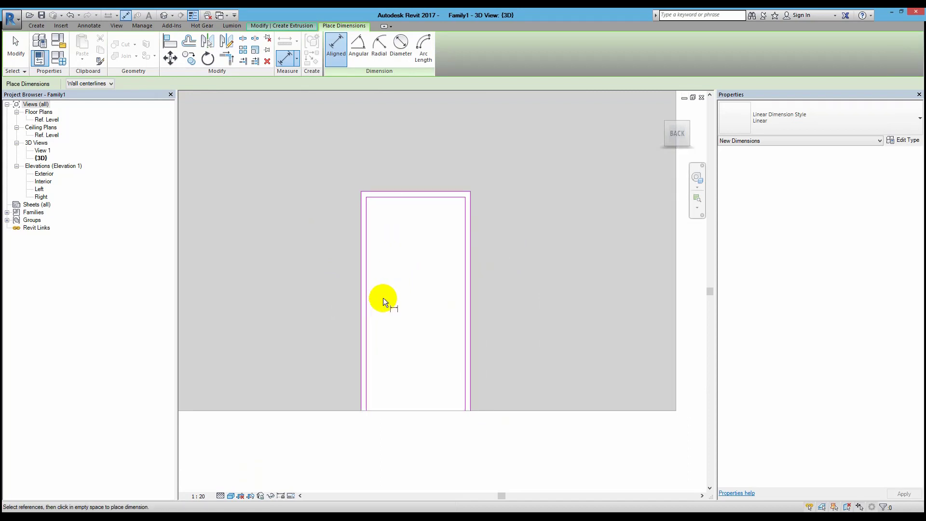
pyautogui.click(367, 320)
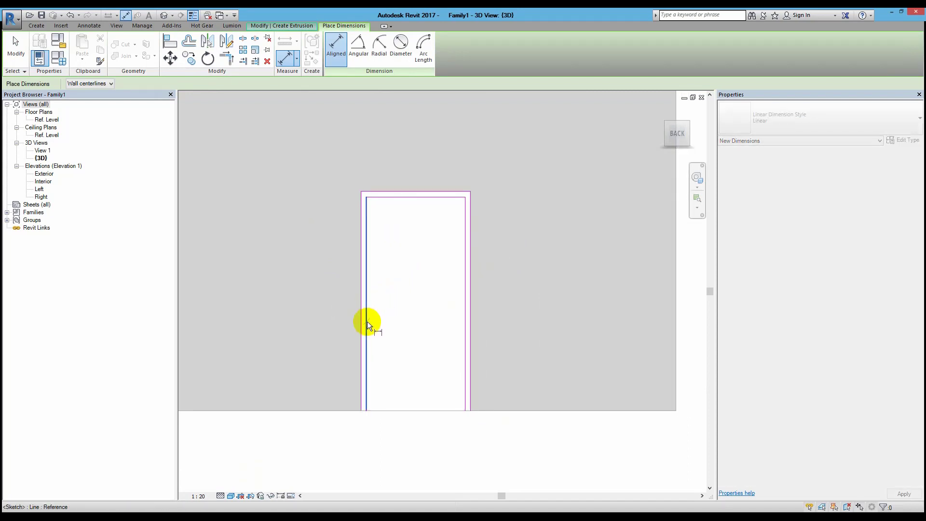
pyautogui.click(362, 347)
pyautogui.click(366, 436)
# Step: Add 50 aligned dimensions for the frame's top and right sides
pyautogui.moveTo(357, 453); pyautogui.dragTo(355, 368, button='middle')
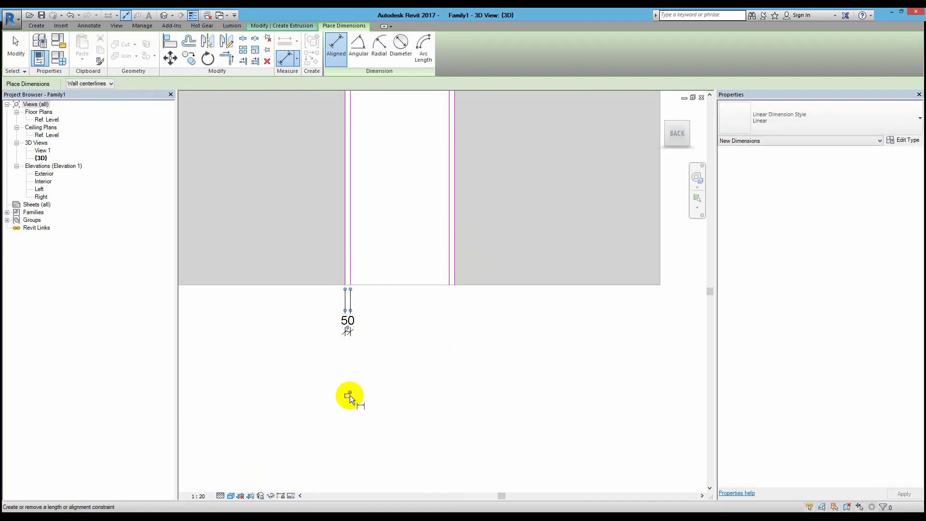
pyautogui.moveTo(422, 257); pyautogui.dragTo(379, 389, button='middle')
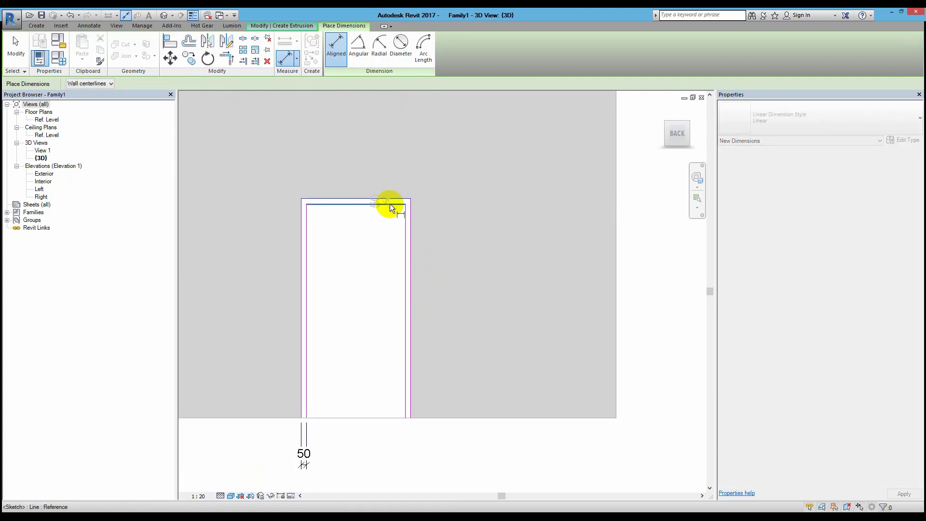
pyautogui.click(389, 203)
pyautogui.click(400, 198)
pyautogui.click(463, 217)
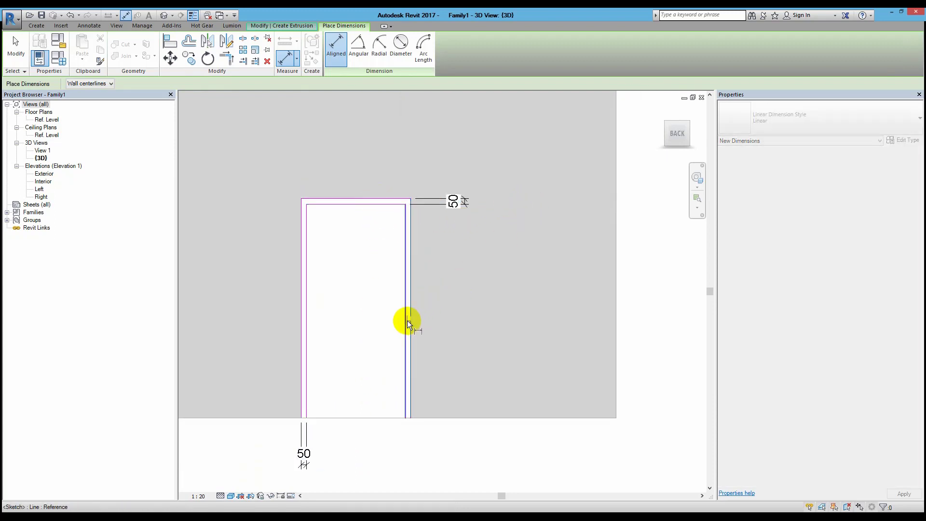
pyautogui.click(407, 321)
pyautogui.click(412, 348)
pyautogui.click(407, 424)
pyautogui.press('Escape')
pyautogui.press('Escape')
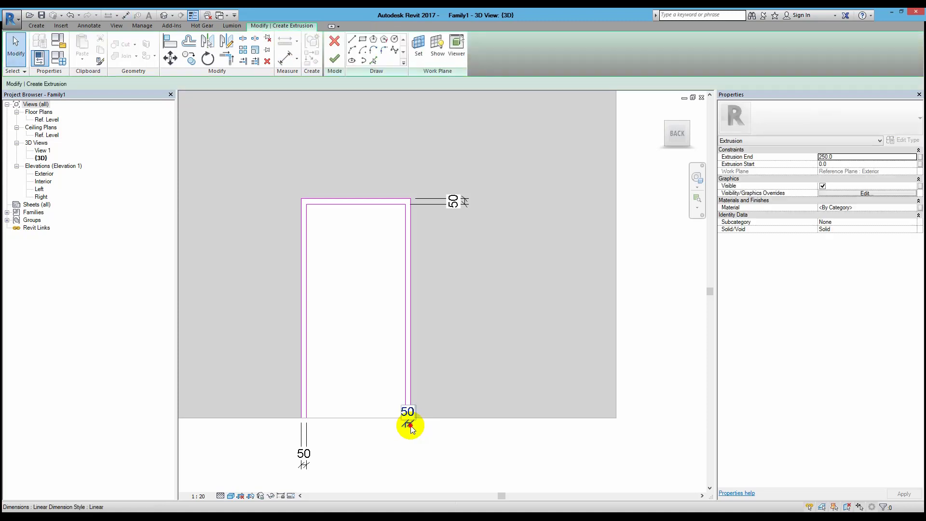
pyautogui.moveTo(411, 429); pyautogui.dragTo(407, 466)
pyautogui.moveTo(408, 466); pyautogui.dragTo(420, 357, button='middle')
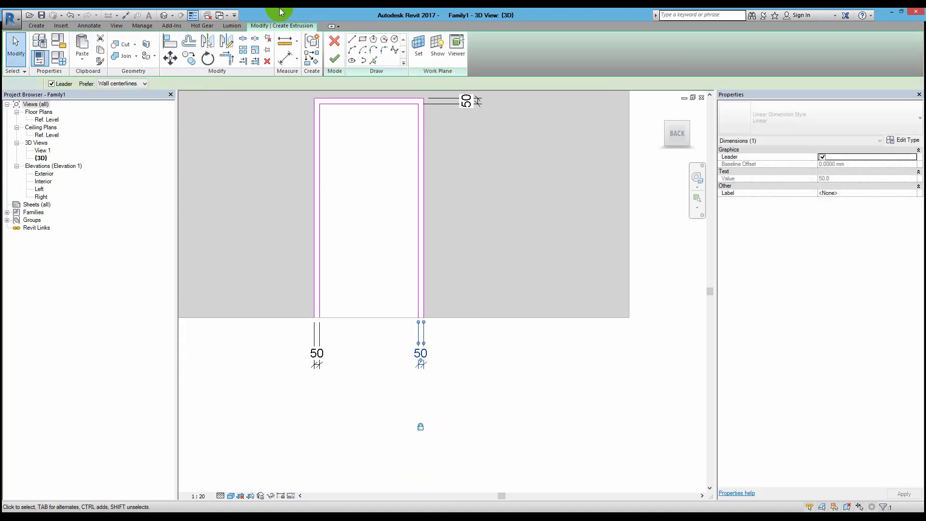
# Step: Finish the door frame extrusion sketch
pyautogui.click(352, 39)
pyautogui.click(315, 318)
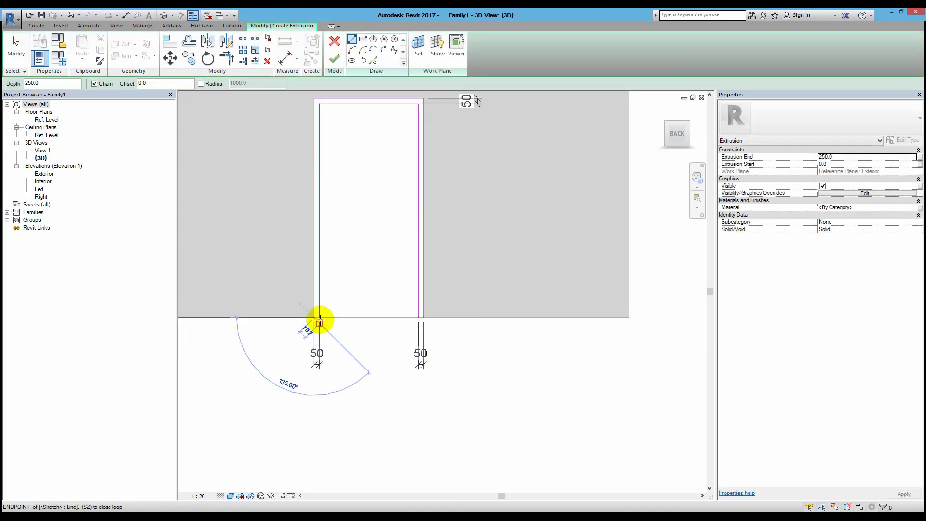
pyautogui.press('Escape')
pyautogui.press('Escape')
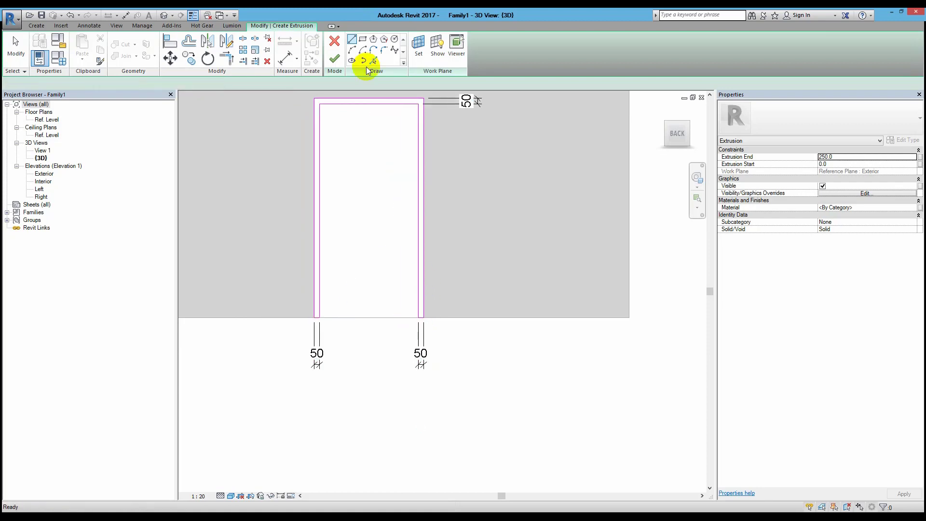
pyautogui.click(334, 58)
pyautogui.click(388, 241)
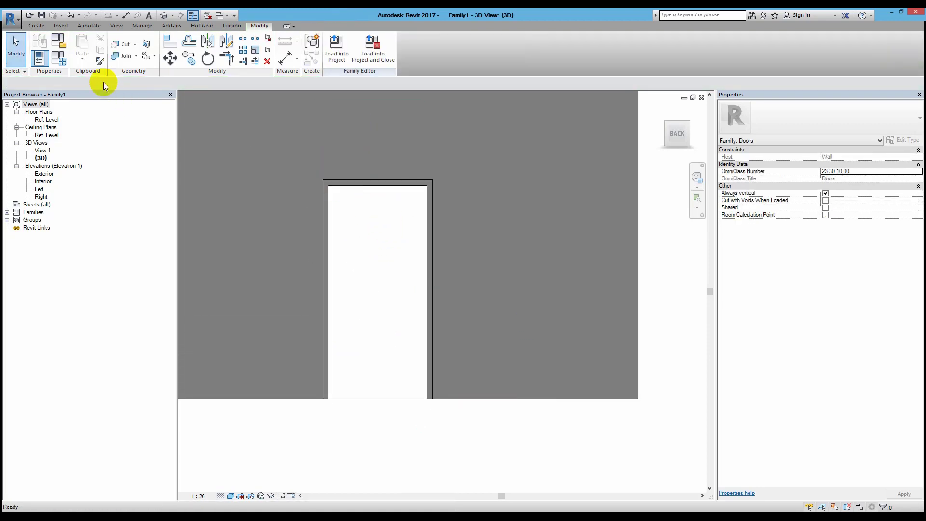
# Step: Set the door family's Width to 1500 in Family Types
pyautogui.click(60, 62)
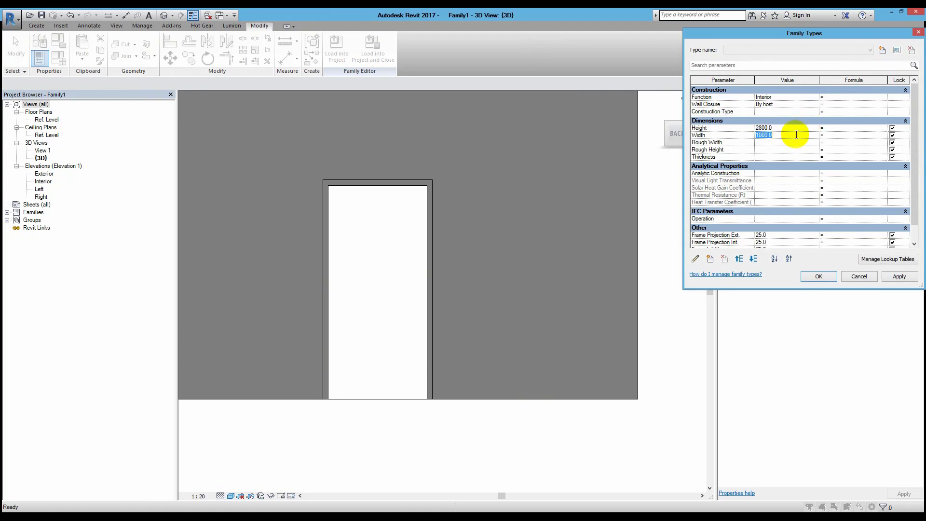
pyautogui.click(818, 277)
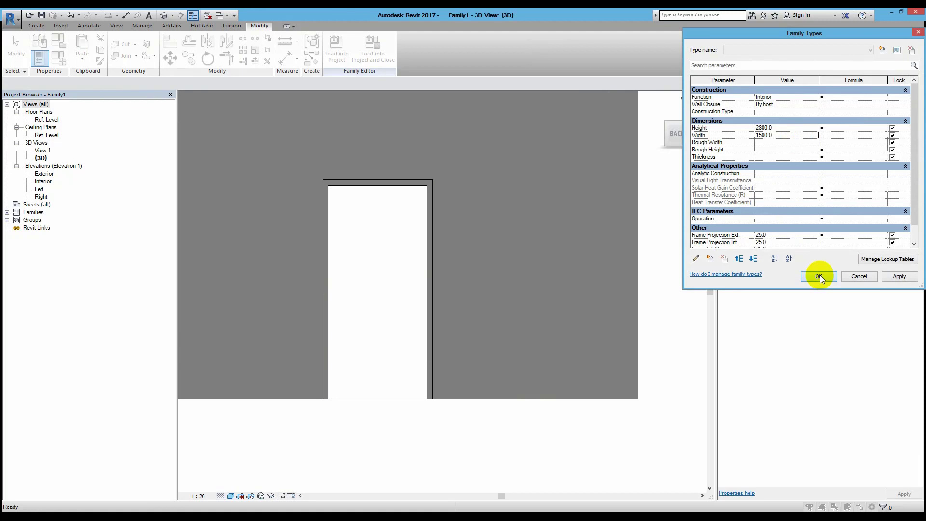
pyautogui.moveTo(432, 251)
pyautogui.keyDown('shift'); pyautogui.mouseDown(button='middle')
pyautogui.moveTo(527, 252)
pyautogui.moveTo(510, 149)
pyautogui.moveTo(407, 237)
pyautogui.moveTo(268, 280)
pyautogui.moveTo(189, 282)
pyautogui.mouseUp(button='middle'); pyautogui.keyUp('shift')
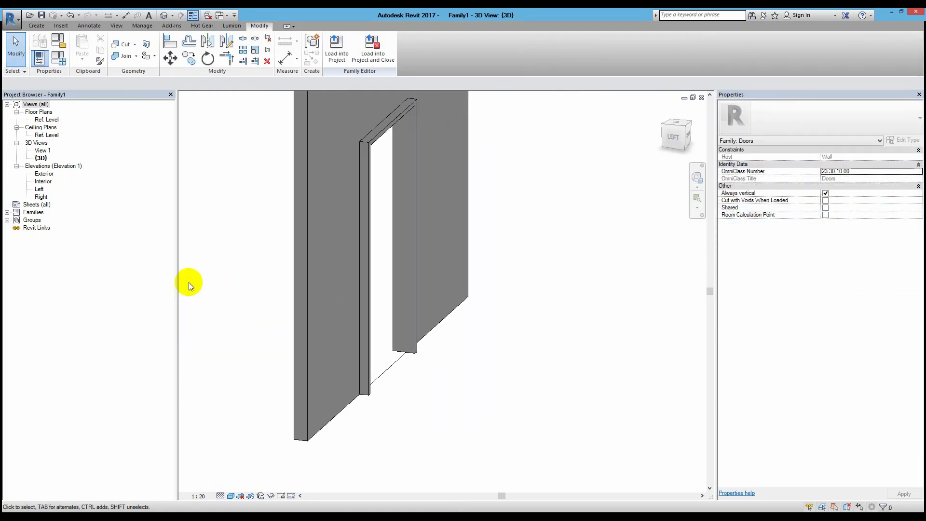
# Step: Change the frame extrusion's Extrusion End to 100
pyautogui.click(415, 290)
pyautogui.keyDown('shift'); pyautogui.moveTo(414, 291); pyautogui.dragTo(589, 271, button='middle'); pyautogui.keyUp('shift')
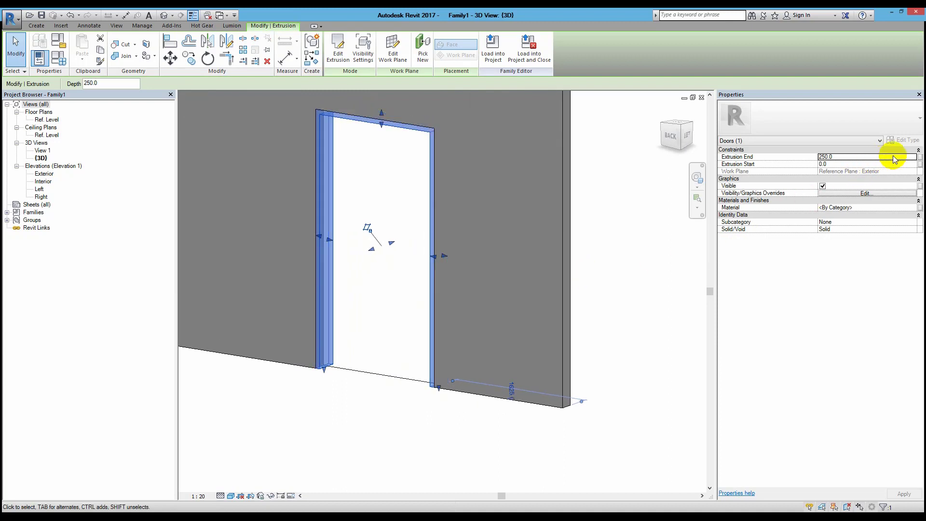
pyautogui.click(907, 157)
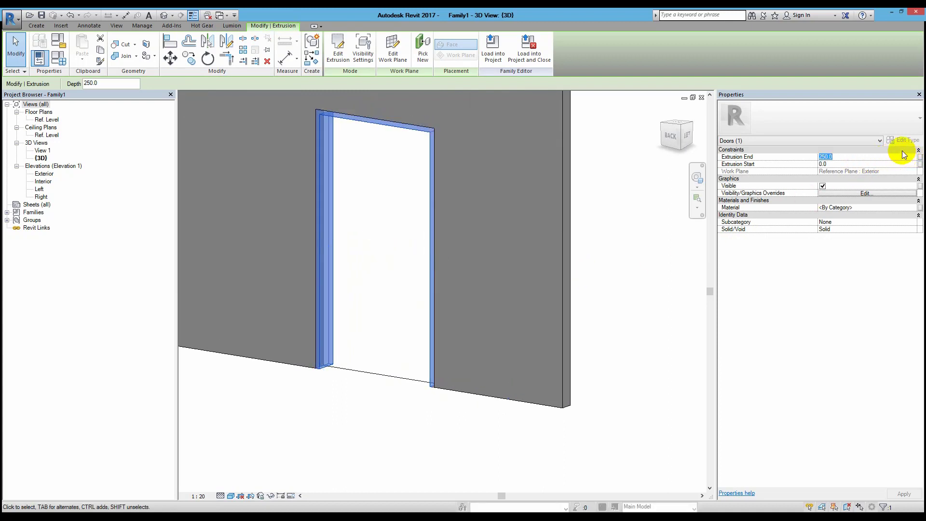
pyautogui.write('100')
pyautogui.press('Return')
pyautogui.click(410, 303)
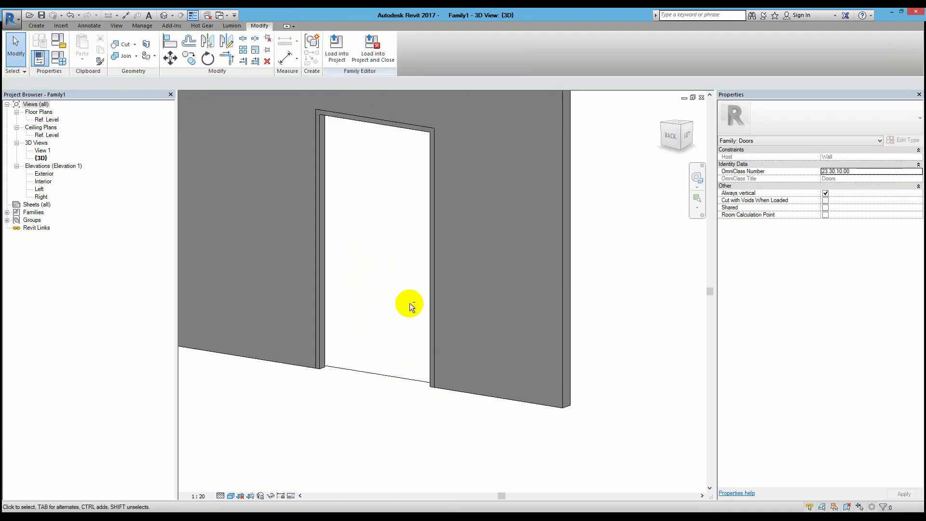
pyautogui.moveTo(409, 303)
pyautogui.keyDown('shift'); pyautogui.mouseDown(button='middle')
pyautogui.moveTo(206, 325)
pyautogui.moveTo(148, 372)
pyautogui.moveTo(79, 402)
pyautogui.moveTo(272, 360)
pyautogui.moveTo(416, 311)
pyautogui.moveTo(362, 368)
pyautogui.moveTo(219, 310)
pyautogui.moveTo(227, 299)
pyautogui.mouseUp(button='middle'); pyautogui.keyUp('shift')
# Step: Align the door frame edge to the wall face
pyautogui.click(288, 178)
pyautogui.moveTo(288, 178)
pyautogui.keyDown('shift'); pyautogui.mouseDown(button='middle')
pyautogui.moveTo(382, 316)
pyautogui.moveTo(382, 238)
pyautogui.moveTo(479, 254)
pyautogui.mouseUp(button='middle'); pyautogui.keyUp('shift')
pyautogui.scroll(2, 419, 316)
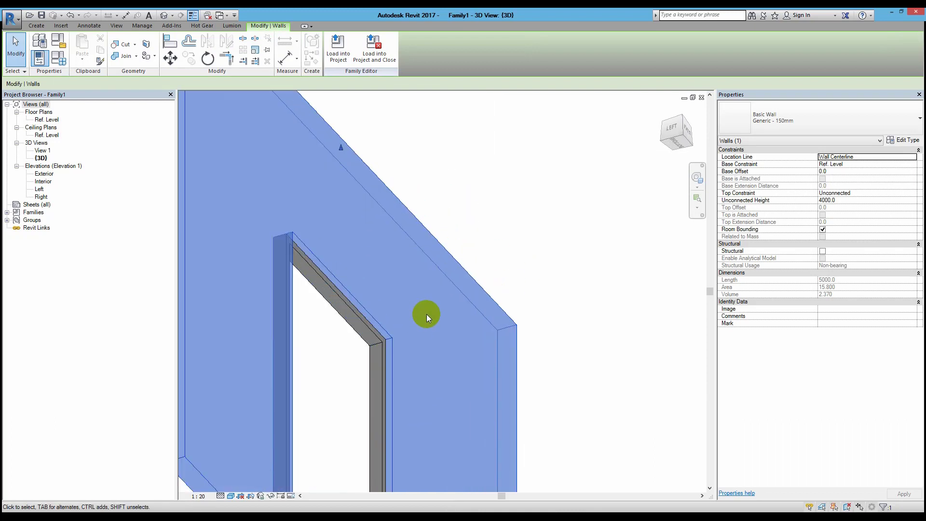
pyautogui.click(502, 227)
pyautogui.press('l')
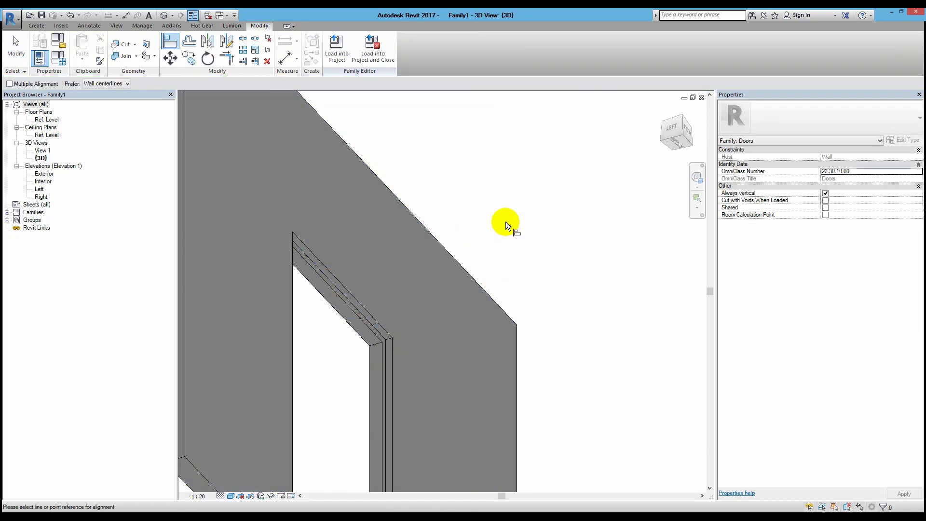
pyautogui.click(452, 251)
pyautogui.click(369, 328)
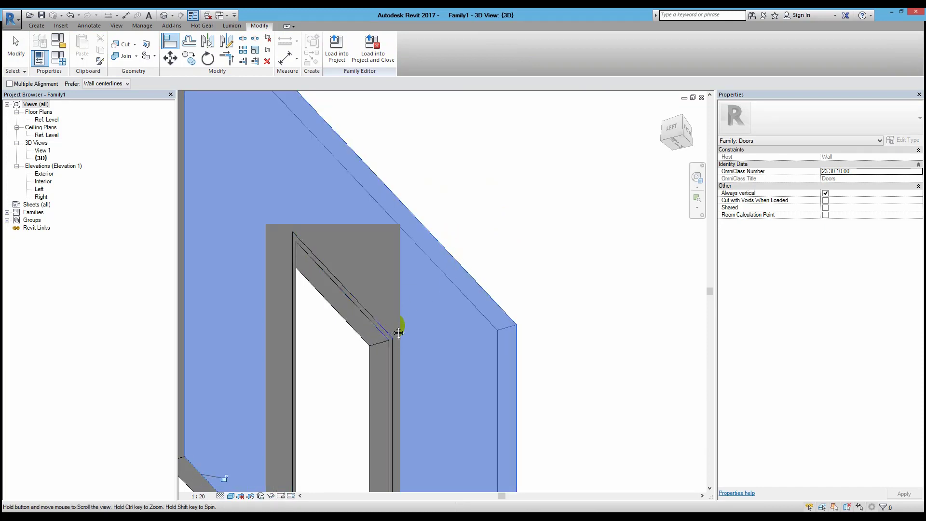
pyautogui.moveTo(399, 324)
pyautogui.keyDown('shift'); pyautogui.mouseDown(button='middle')
pyautogui.moveTo(333, 393)
pyautogui.moveTo(471, 415)
pyautogui.moveTo(502, 444)
pyautogui.mouseUp(button='middle'); pyautogui.keyUp('shift')
pyautogui.press('Escape')
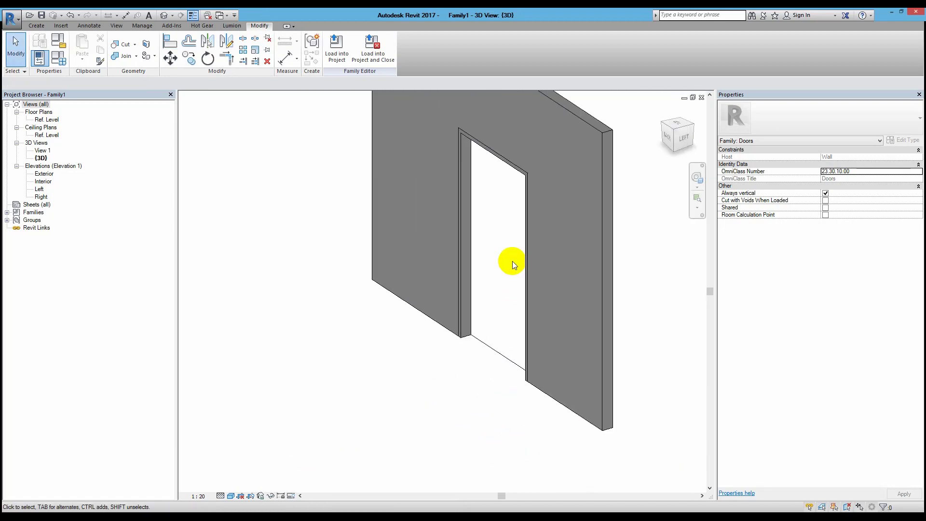
pyautogui.keyDown('shift'); pyautogui.moveTo(512, 261); pyautogui.dragTo(520, 238, button='middle'); pyautogui.keyUp('shift')
# Step: Thicken the host wall's structure layer to 300
pyautogui.click(517, 221)
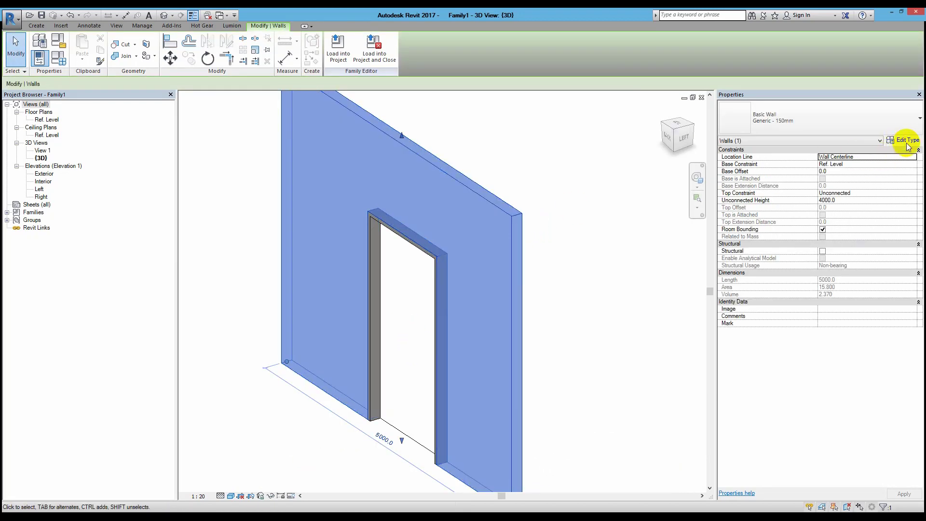
pyautogui.click(907, 143)
pyautogui.click(849, 129)
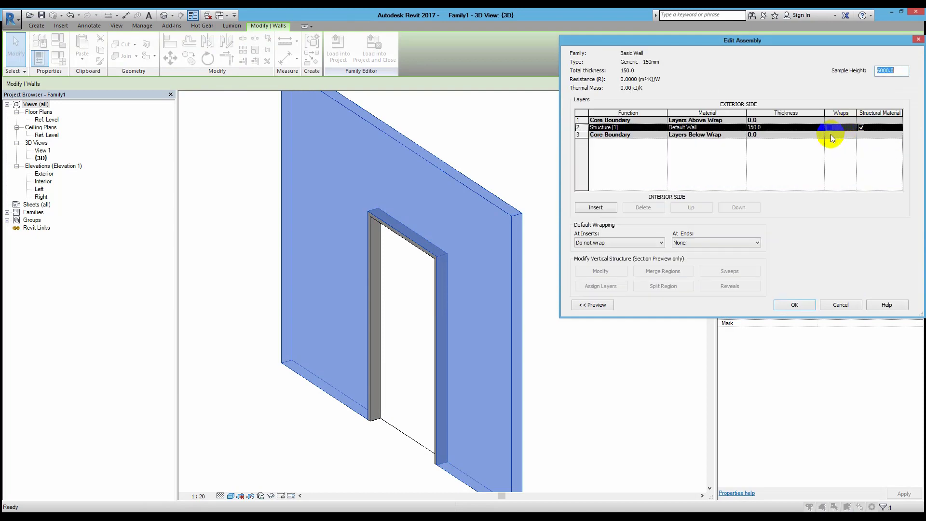
pyautogui.click(798, 126)
pyautogui.write('300')
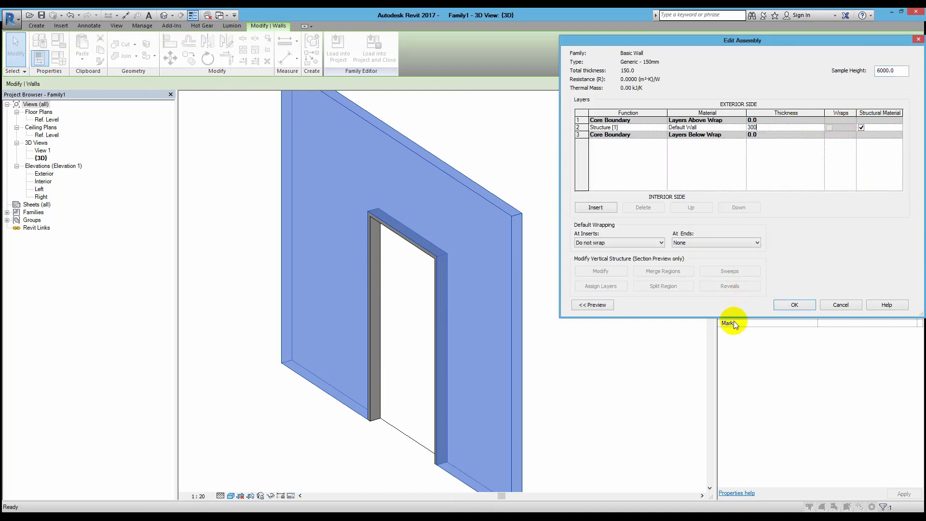
pyautogui.click(789, 305)
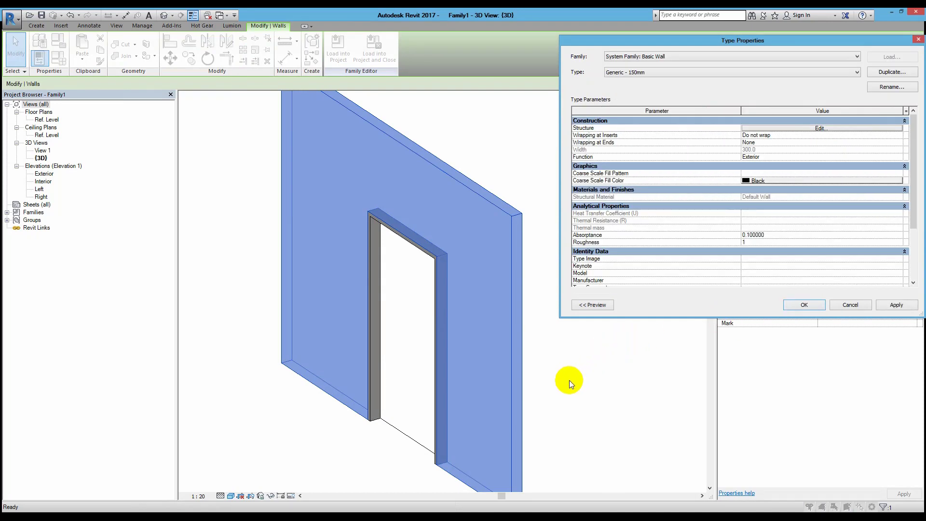
pyautogui.click(795, 302)
pyautogui.click(630, 360)
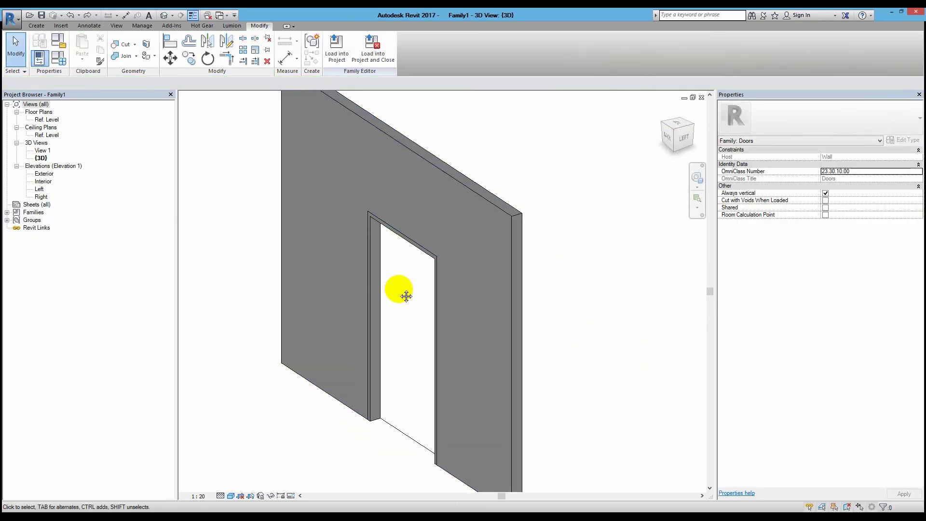
# Step: Set the work plane by picking a plane, viewing the wall from the back
pyautogui.keyDown('shift'); pyautogui.moveTo(403, 295); pyautogui.dragTo(463, 202, button='middle'); pyautogui.keyUp('shift')
pyautogui.press('p')
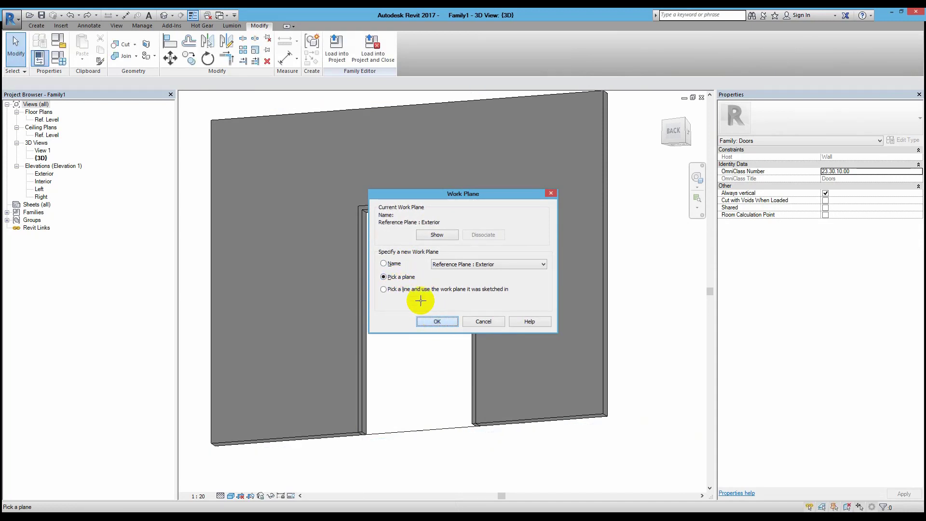
pyautogui.click(436, 322)
pyautogui.scroll(3, 359, 208)
pyautogui.scroll(-3, 351, 213)
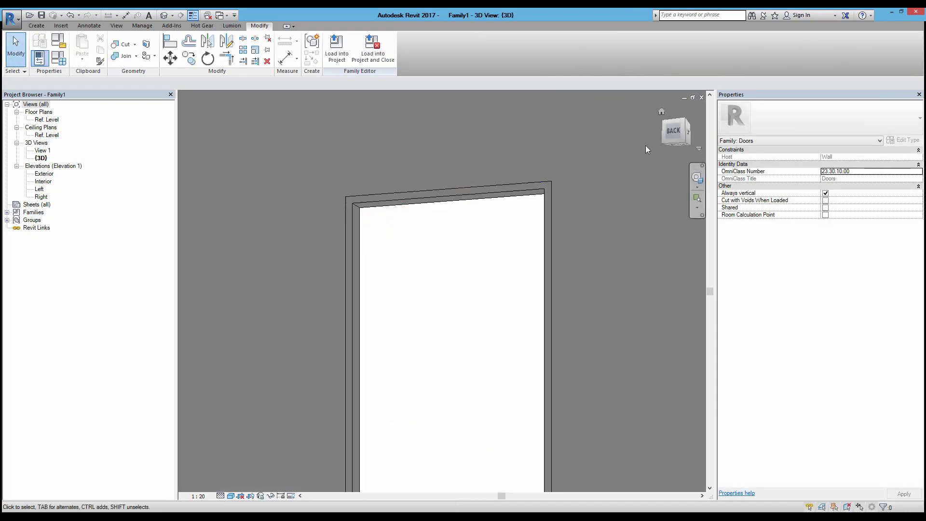
pyautogui.click(674, 131)
# Step: Start a new extrusion and sketch the transom bar lines across the opening
pyautogui.click(36, 26)
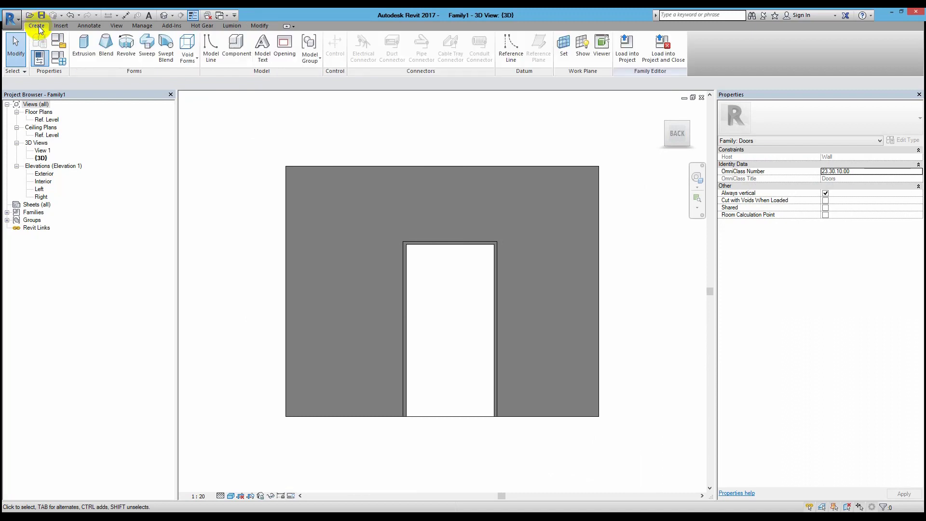
pyautogui.click(85, 42)
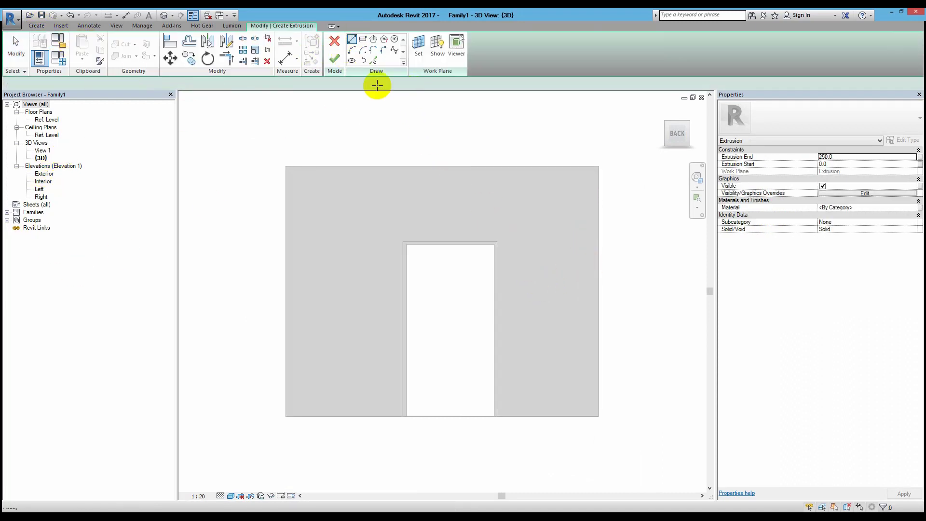
pyautogui.click(494, 243)
pyautogui.scroll(2, 488, 404)
pyautogui.scroll(2, 486, 418)
pyautogui.click(486, 419)
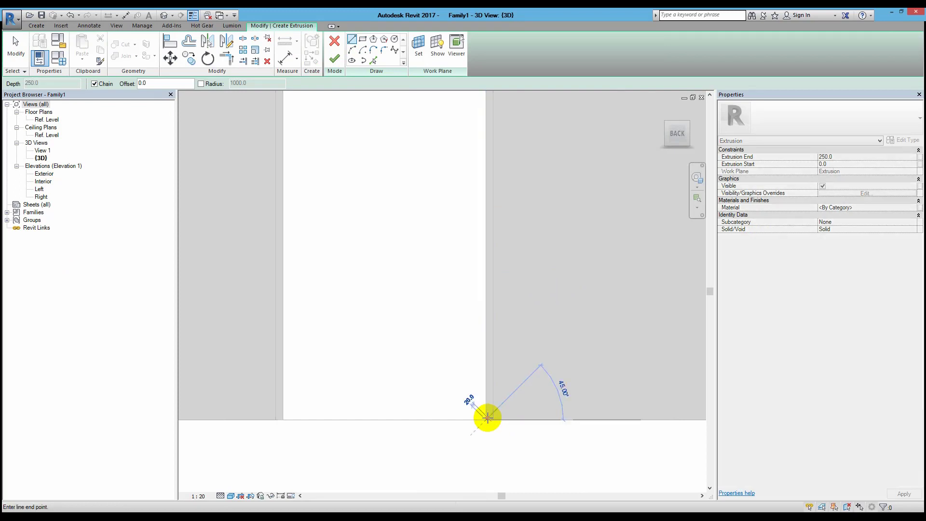
pyautogui.scroll(-2, 468, 196)
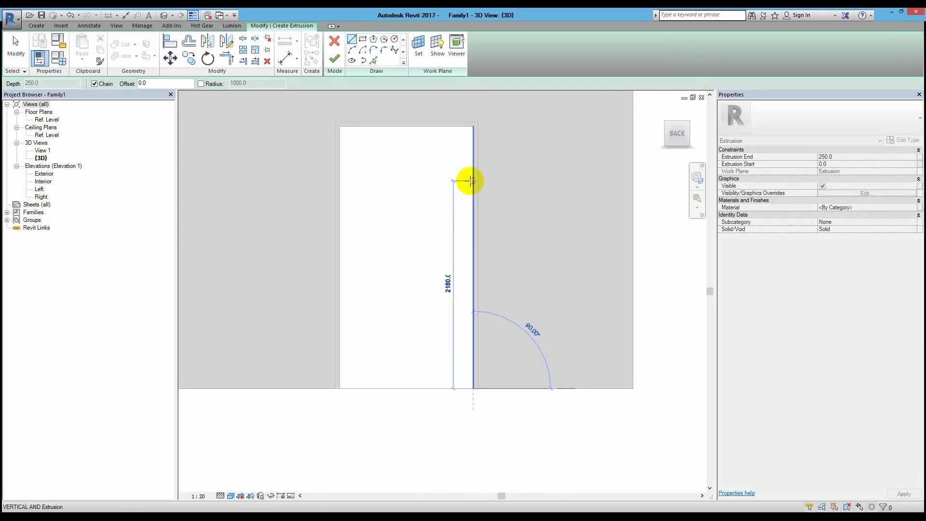
pyautogui.click(472, 179)
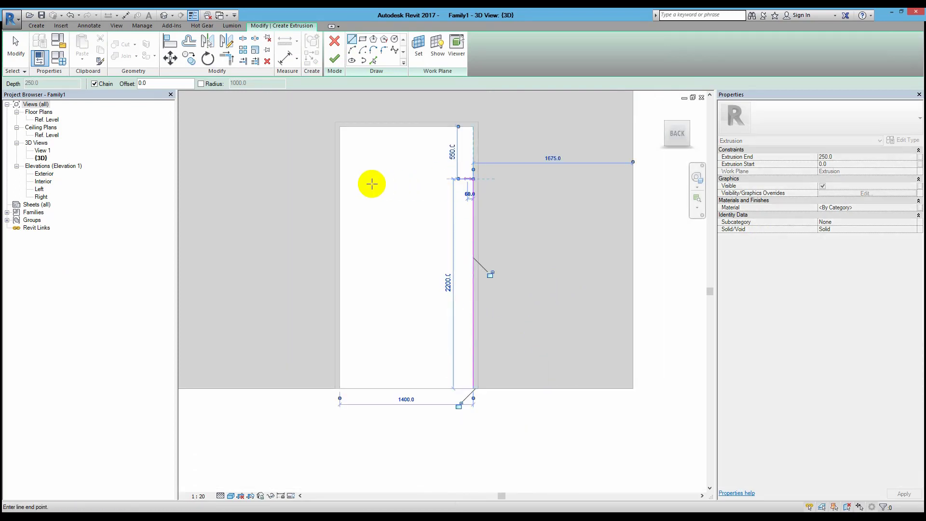
pyautogui.click(340, 181)
pyautogui.write('0')
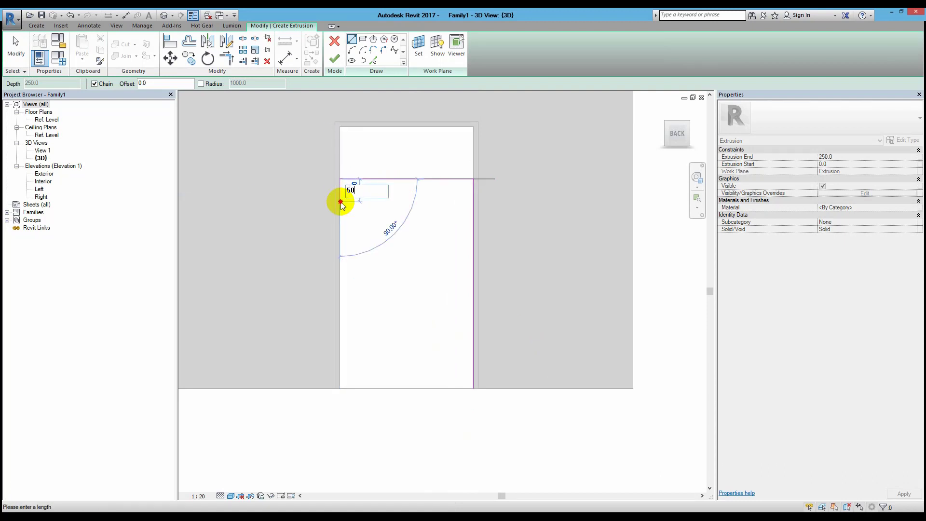
pyautogui.press('Return')
pyautogui.click(473, 183)
pyautogui.press('Escape')
# Step: Trim the sketch into a closed rectangle and finish the transom bar extrusion
pyautogui.scroll(3, 473, 183)
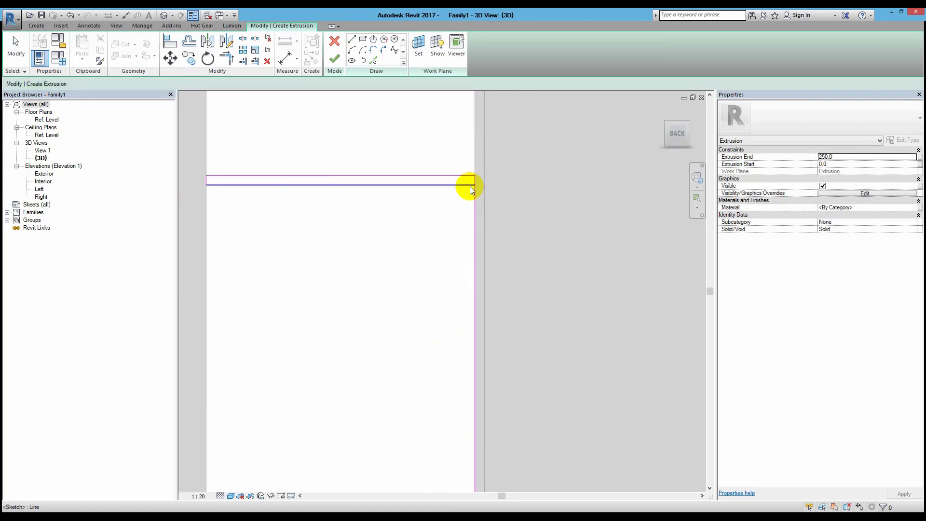
pyautogui.press('t')
pyautogui.press('r')
pyautogui.click(465, 184)
pyautogui.scroll(-3, 477, 217)
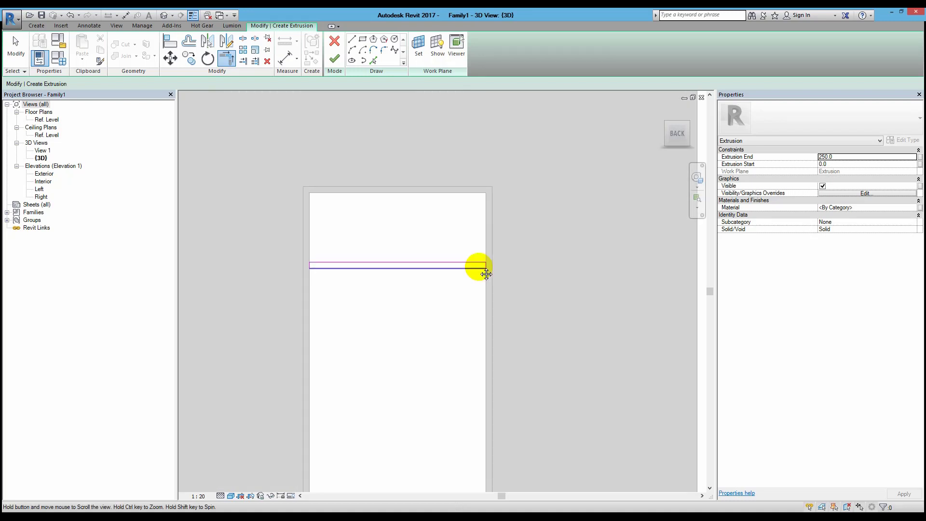
pyautogui.press('Escape')
pyautogui.click(843, 158)
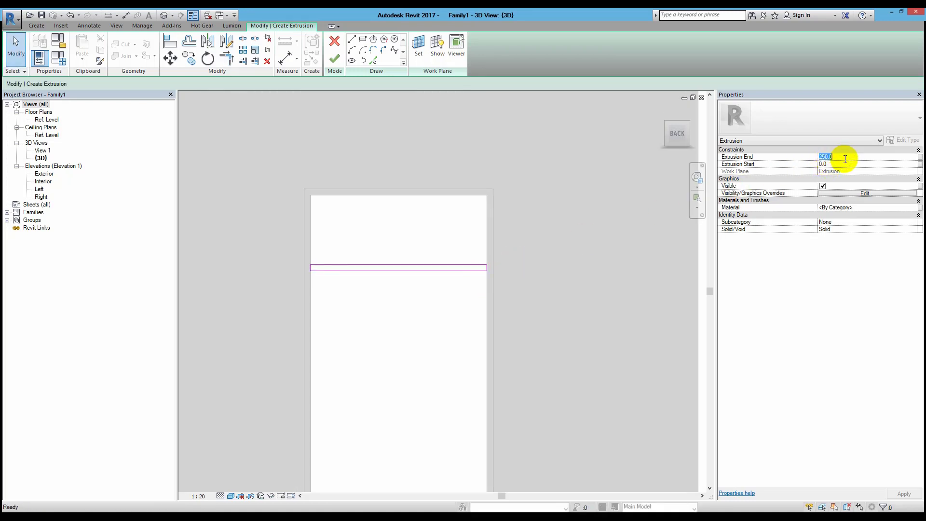
pyautogui.write('10')
pyautogui.keyDown('shift'); pyautogui.moveTo(688, 248); pyautogui.dragTo(489, 314, button='middle'); pyautogui.keyUp('shift')
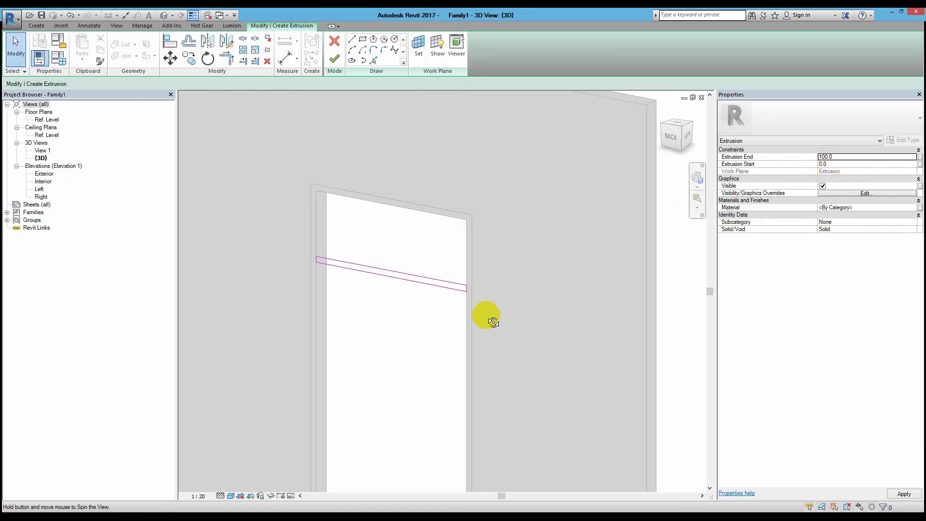
pyautogui.click(334, 57)
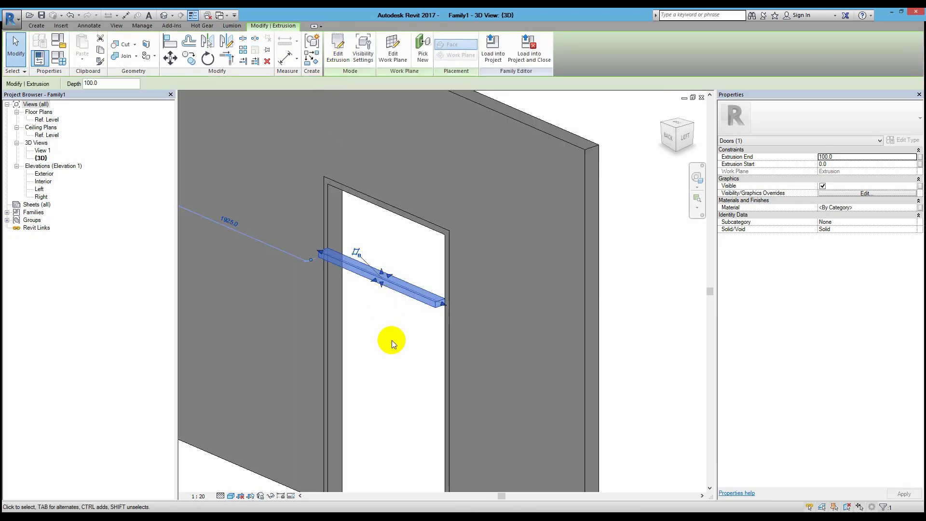
# Step: Set the transom bar's extrusion depth to 100
pyautogui.click(820, 157)
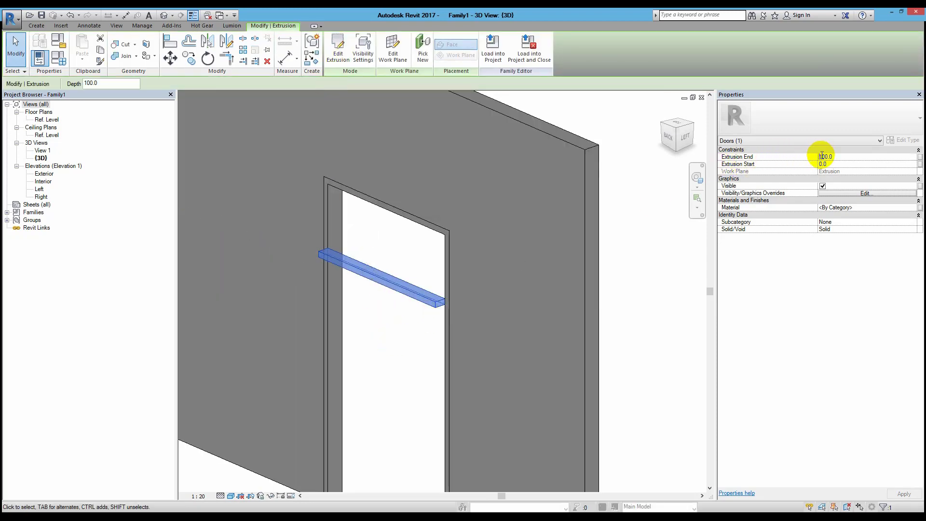
pyautogui.write('-100')
pyautogui.click(387, 328)
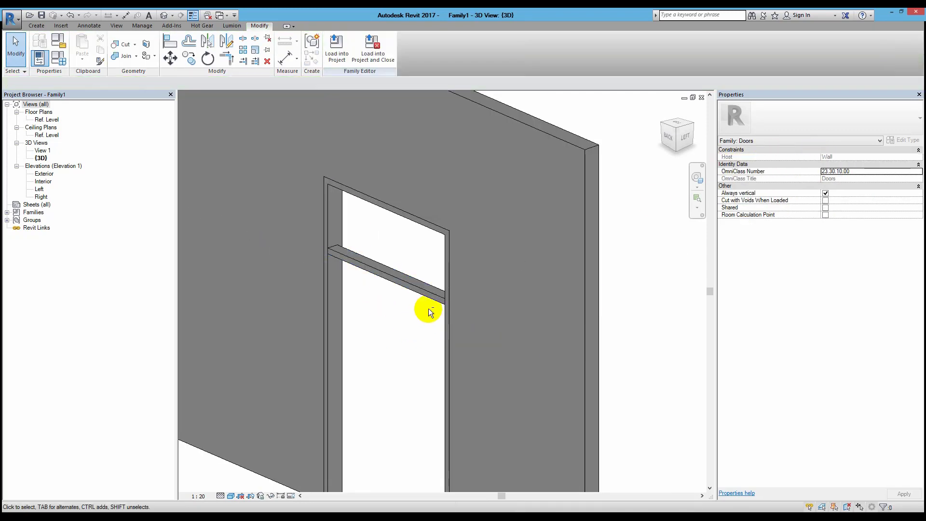
pyautogui.moveTo(429, 310)
pyautogui.keyDown('shift'); pyautogui.mouseDown(button='middle')
pyautogui.moveTo(282, 269)
pyautogui.moveTo(299, 268)
pyautogui.mouseUp(button='middle'); pyautogui.keyUp('shift')
pyautogui.scroll(5, 428, 262)
# Step: Align the frame edge with the wall's vertical reference line
pyautogui.press('a')
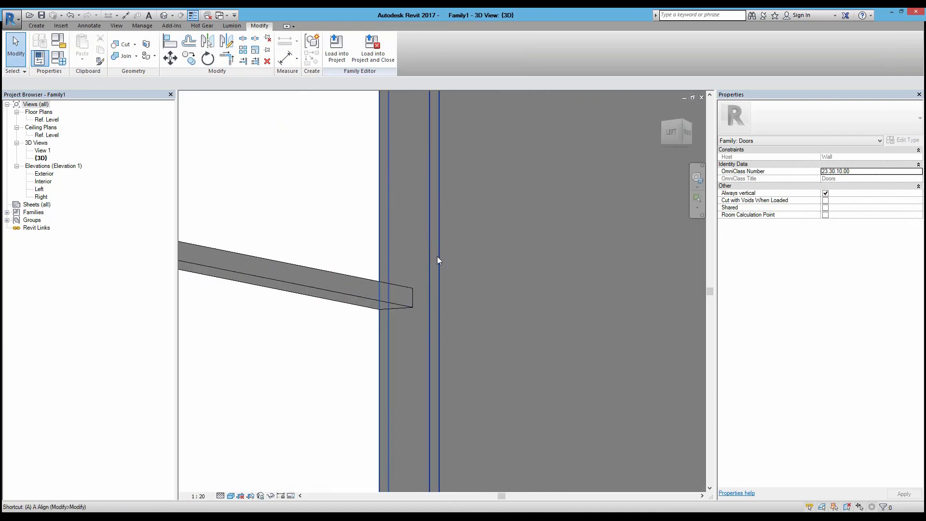
pyautogui.press('l')
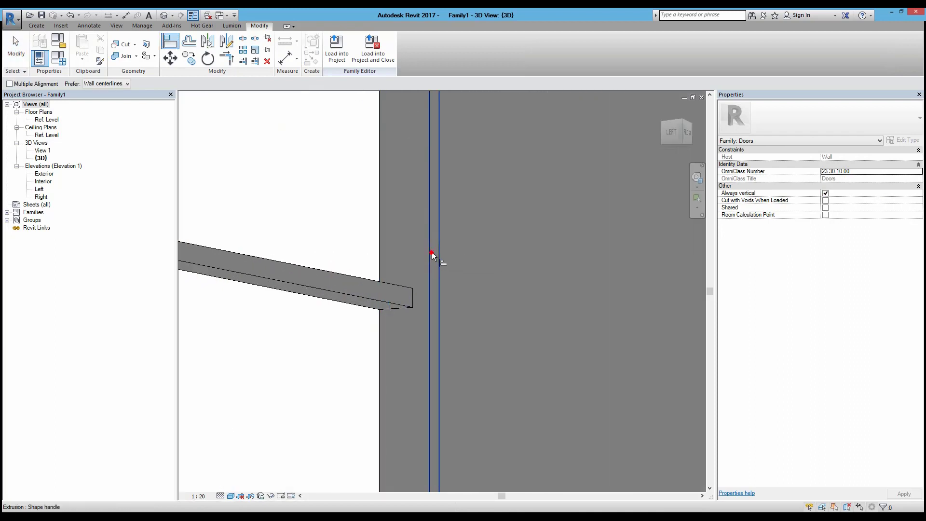
pyautogui.click(432, 252)
pyautogui.click(393, 287)
pyautogui.scroll(-2, 355, 270)
pyautogui.scroll(-2, 355, 270)
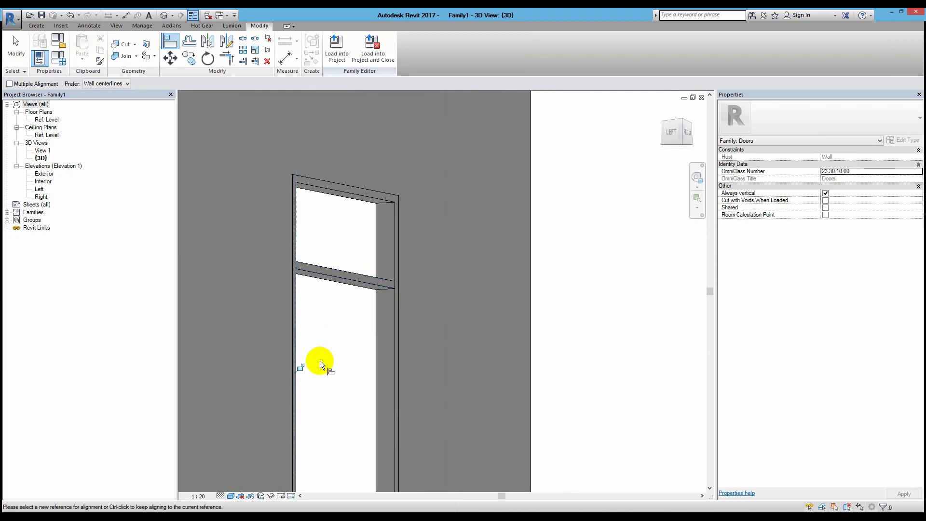
pyautogui.moveTo(304, 371)
pyautogui.keyDown('shift'); pyautogui.mouseDown(button='middle')
pyautogui.moveTo(527, 420)
pyautogui.moveTo(585, 393)
pyautogui.moveTo(548, 269)
pyautogui.moveTo(468, 251)
pyautogui.moveTo(492, 252)
pyautogui.mouseUp(button='middle'); pyautogui.keyUp('shift')
pyautogui.press('Escape')
pyautogui.press('Escape')
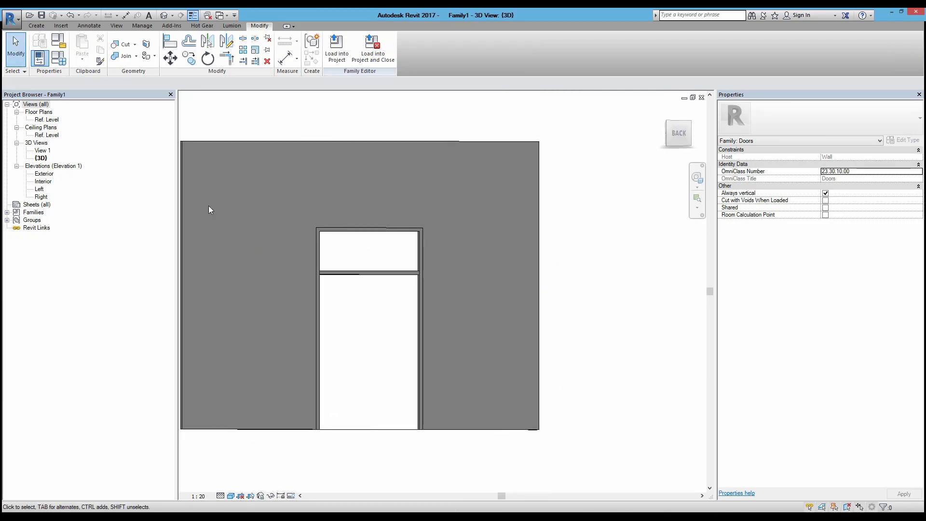
# Step: In the Exterior elevation, delete the diagonal lines in the door opening
pyautogui.doubleClick(43, 175)
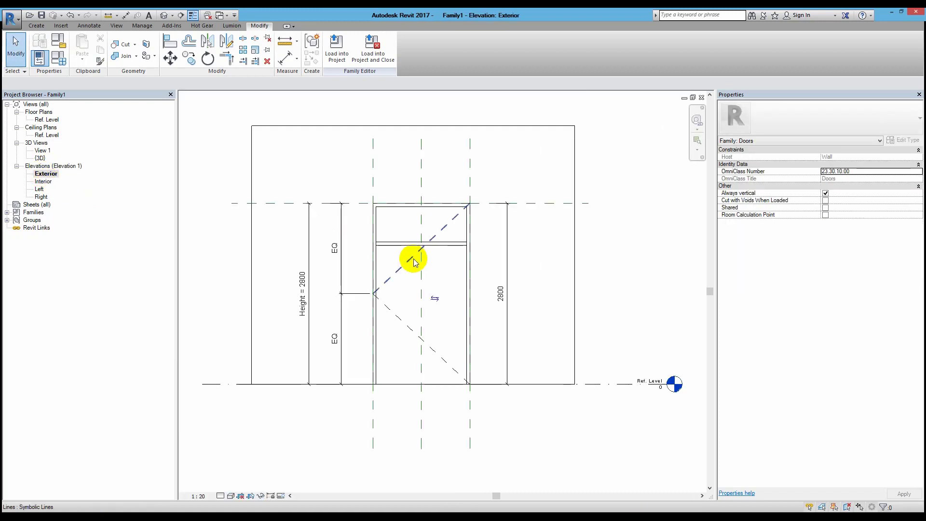
pyautogui.click(391, 278)
pyautogui.press('Delete')
# Step: Dimension the transom line to the top plane (600) and create parameter 'Phan tren'
pyautogui.press('d')
pyautogui.press('i')
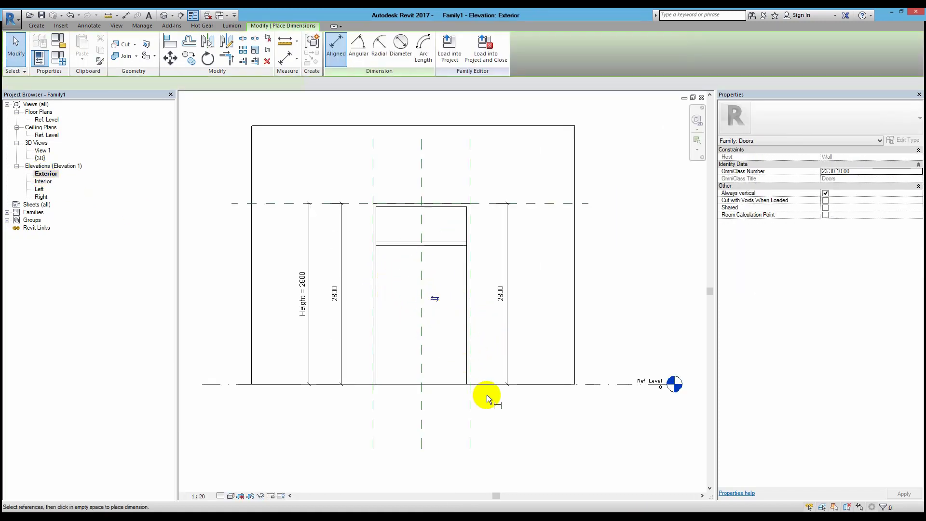
pyautogui.click(411, 242)
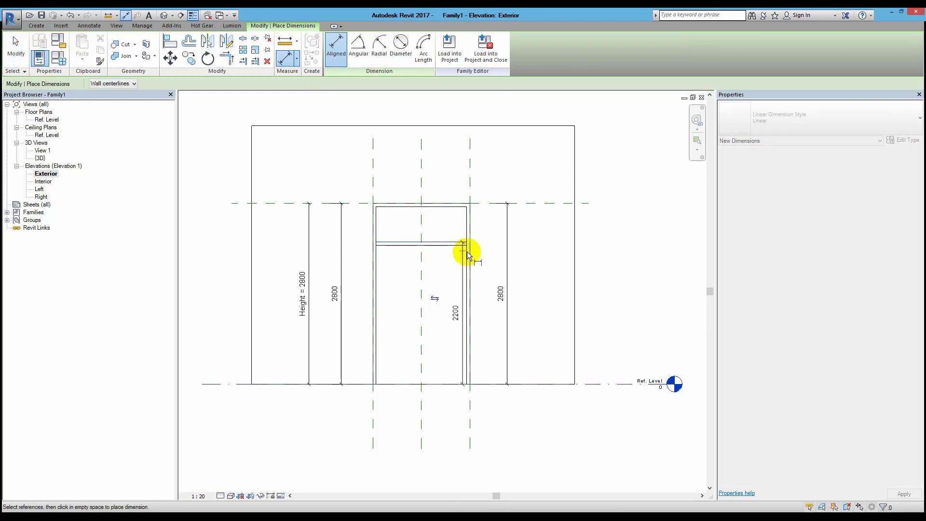
pyautogui.press('Escape')
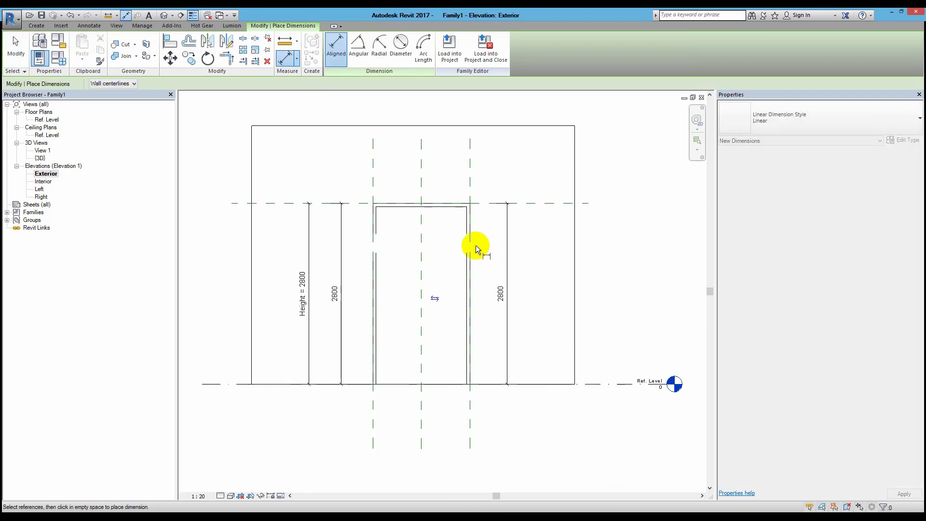
pyautogui.scroll(1, 457, 233)
pyautogui.scroll(1, 458, 241)
pyautogui.click(477, 248)
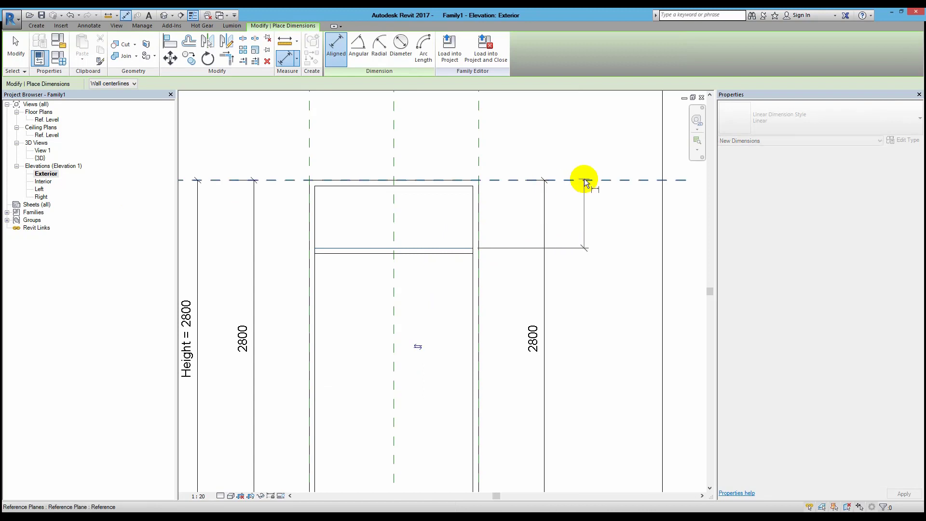
pyautogui.click(585, 180)
pyautogui.click(574, 201)
pyautogui.press('Escape')
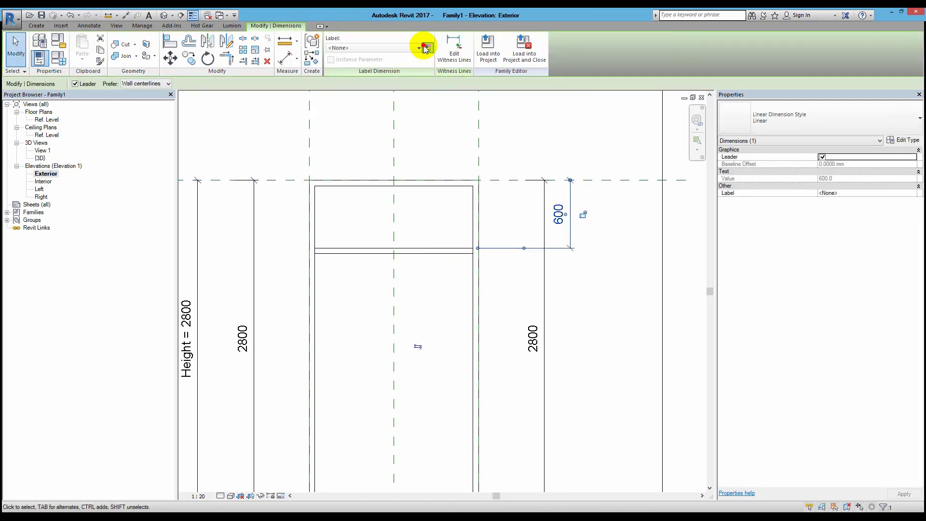
pyautogui.click(427, 48)
pyautogui.write('Phan tren')
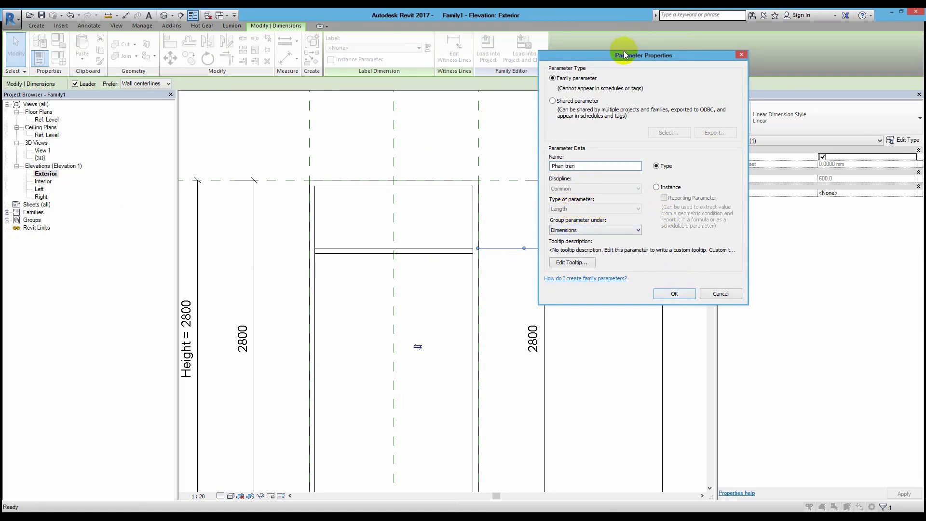
pyautogui.moveTo(623, 54); pyautogui.dragTo(705, 69)
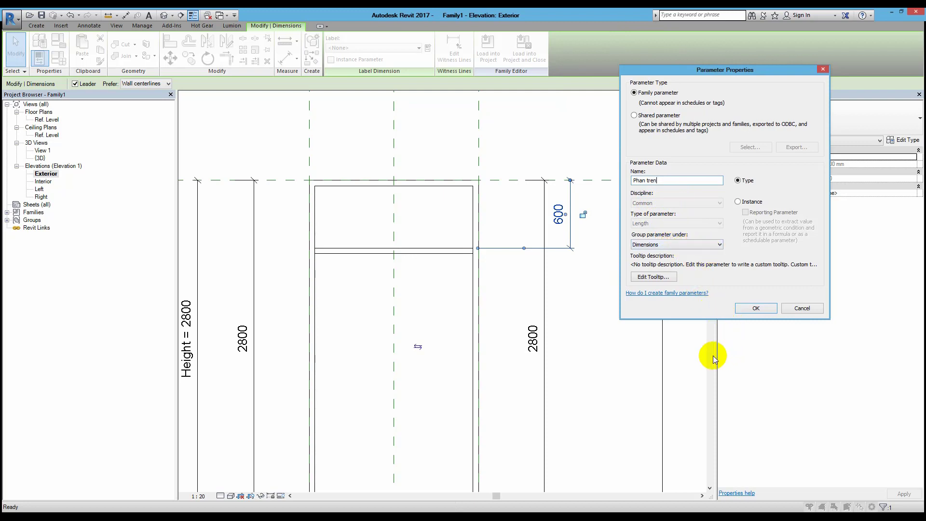
# Step: Confirm the Phan tren label on the 600 transom dimension
pyautogui.click(756, 308)
pyautogui.click(640, 325)
pyautogui.moveTo(579, 321); pyautogui.dragTo(569, 293, button='middle')
# Step: Add a 50 aligned dimension across the transom bar's thickness in its sketch
pyautogui.click(423, 223)
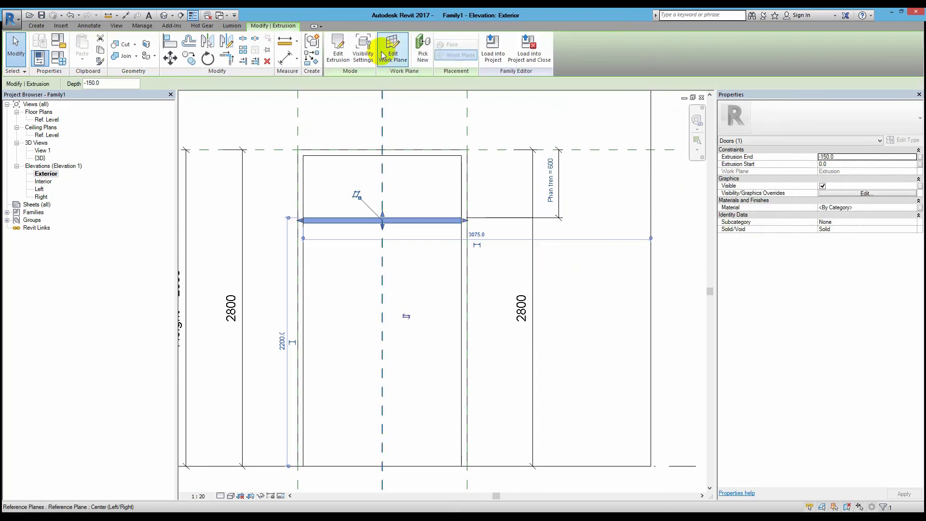
pyautogui.click(331, 48)
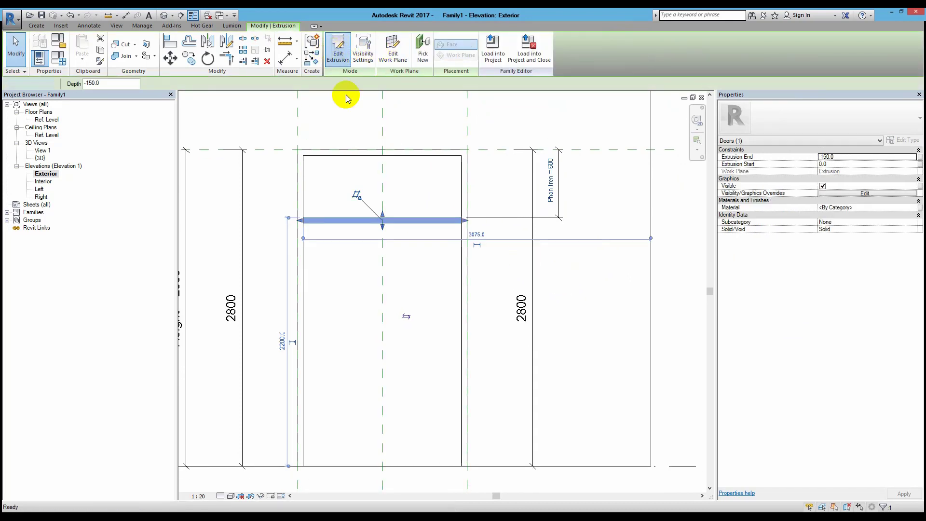
pyautogui.click(422, 222)
pyautogui.press('i')
pyautogui.click(426, 219)
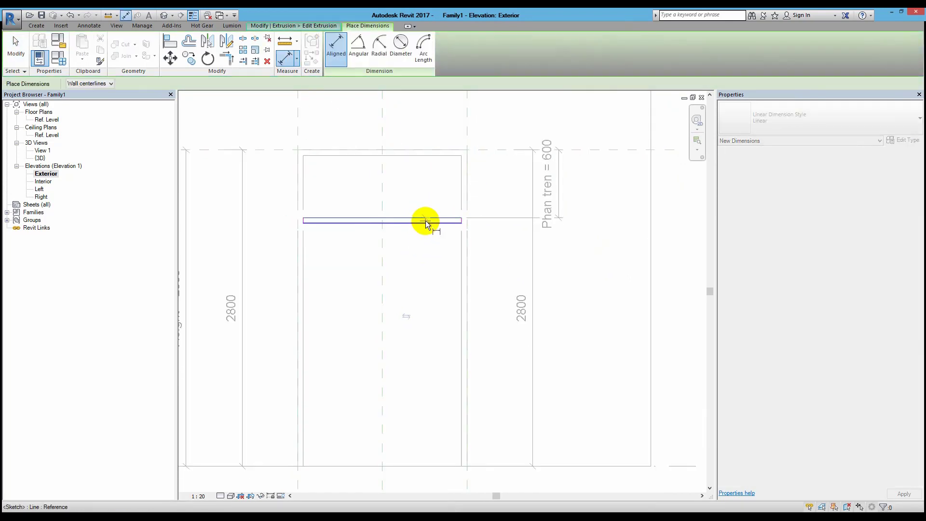
pyautogui.click(271, 232)
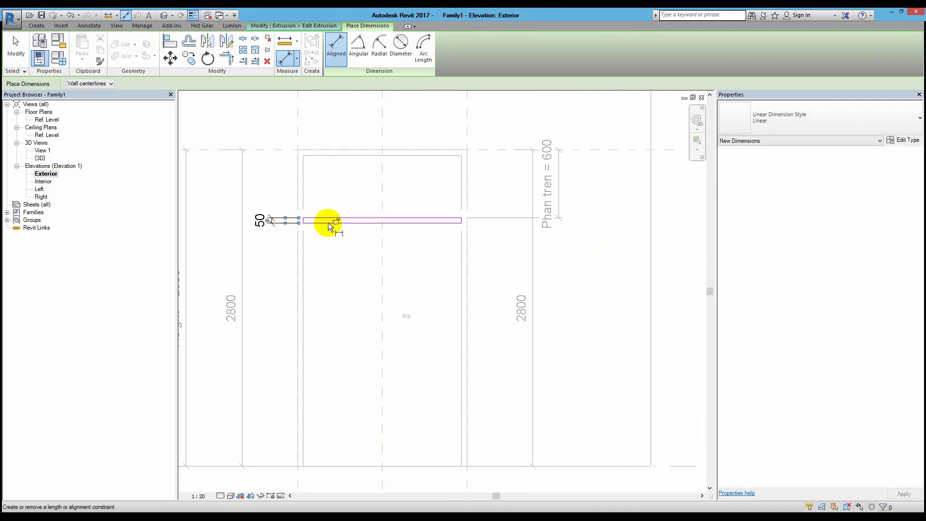
pyautogui.press('Escape')
pyautogui.click(330, 57)
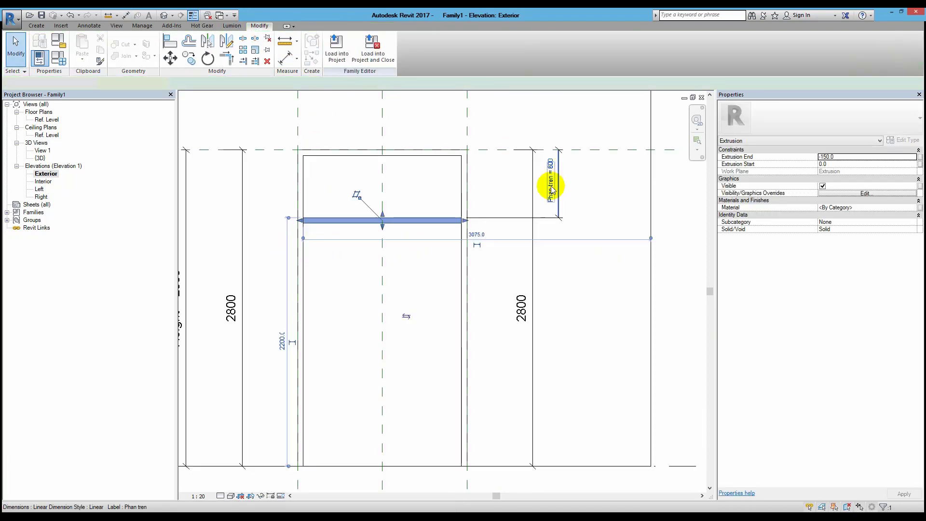
# Step: Flex the door Height to 2600 and back to 2800 to test the transom
pyautogui.scroll(-2, 595, 217)
pyautogui.click(539, 289)
pyautogui.click(285, 268)
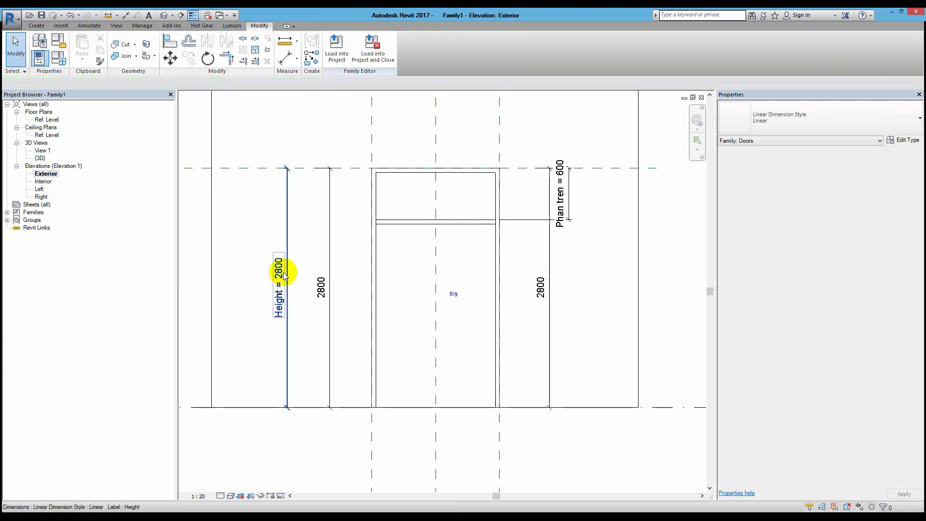
pyautogui.click(280, 276)
pyautogui.write('26')
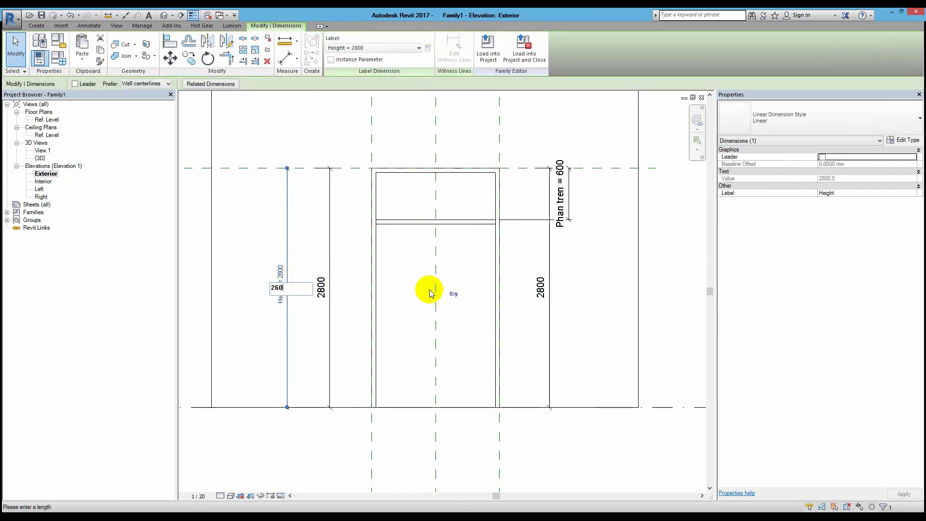
pyautogui.write('0')
pyautogui.press('Return')
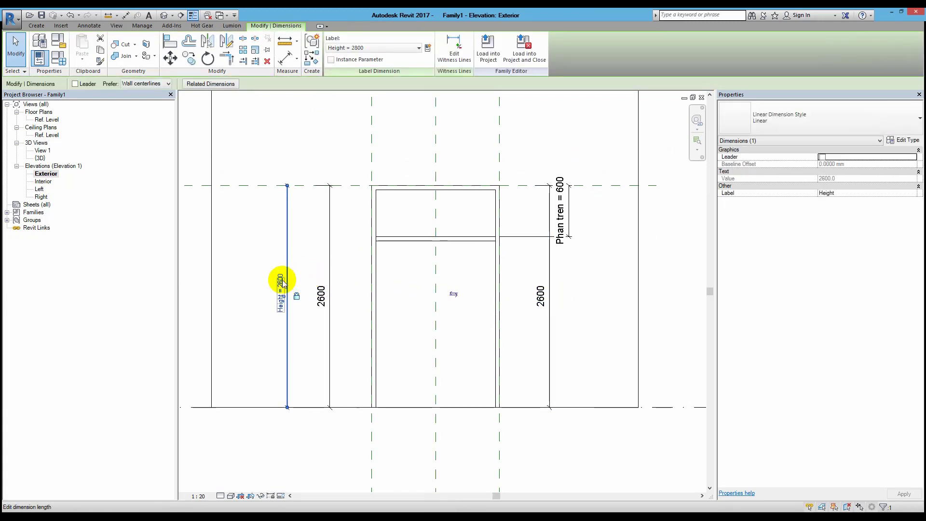
pyautogui.click(283, 280)
pyautogui.write('800')
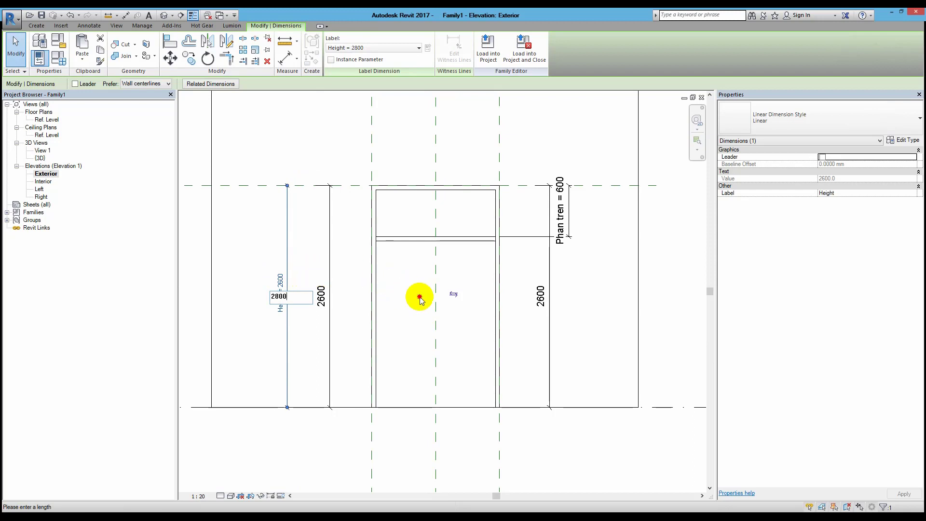
pyautogui.press('Return')
pyautogui.press('Escape')
# Step: Start a dimension on the base level line, cancel it, and recentre the door
pyautogui.press('i')
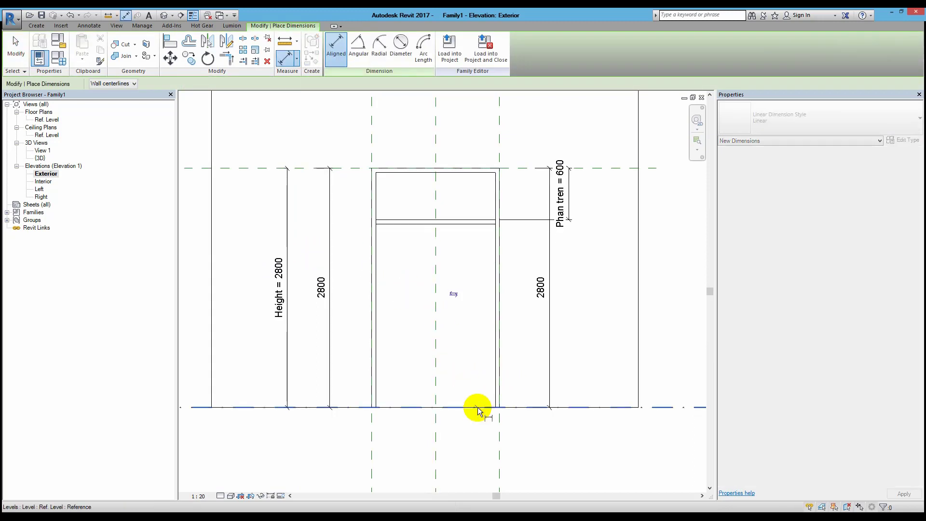
pyautogui.click(478, 407)
pyautogui.press('Escape')
pyautogui.press('Escape')
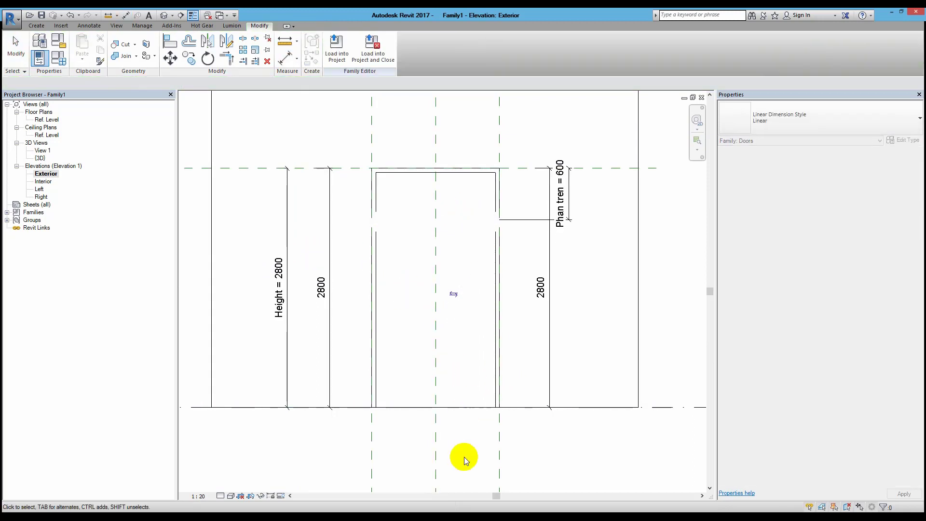
pyautogui.moveTo(467, 396); pyautogui.dragTo(462, 383, button='middle')
pyautogui.scroll(1, 471, 403)
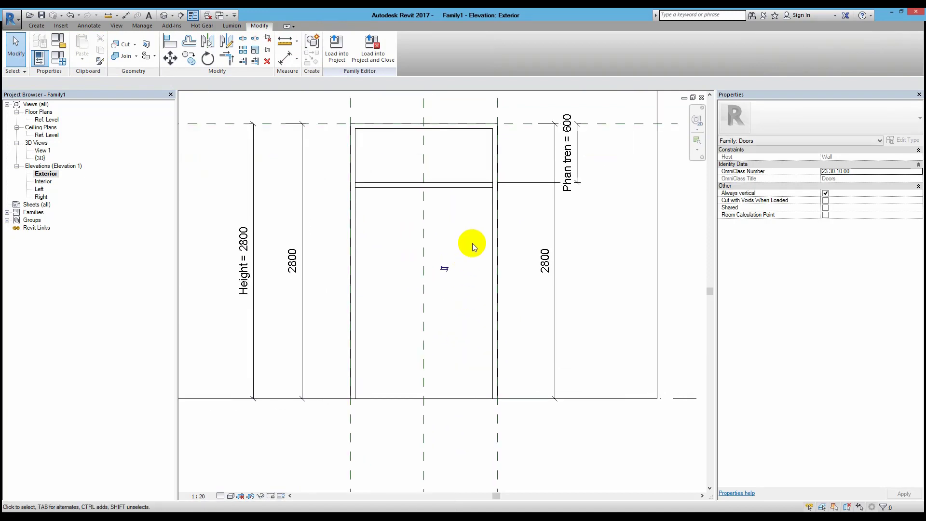
pyautogui.moveTo(472, 244)
pyautogui.mouseDown(button='middle')
pyautogui.moveTo(432, 331)
pyautogui.moveTo(404, 289)
pyautogui.mouseUp(button='middle')
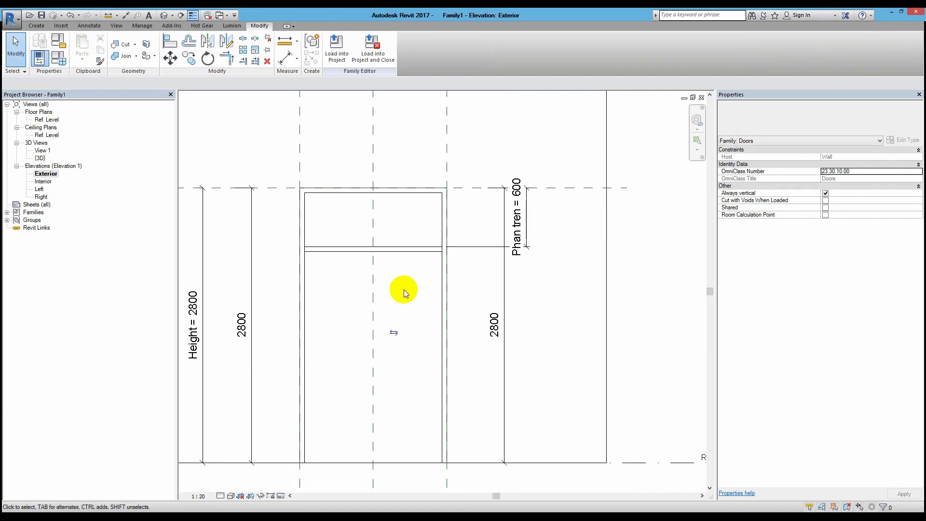
# Step: In an angled 3D view, set the work plane to Reference Plane: Exterior
pyautogui.click(171, 16)
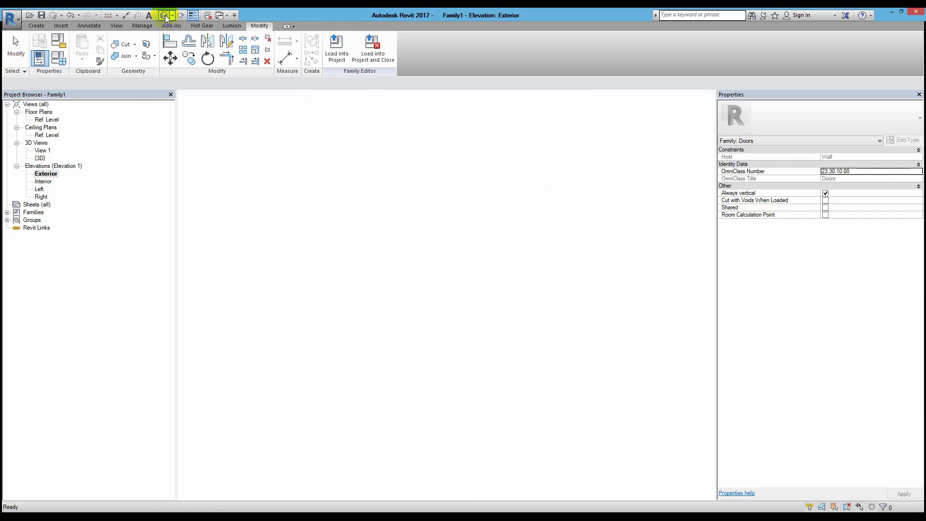
pyautogui.moveTo(373, 331)
pyautogui.keyDown('shift'); pyautogui.mouseDown(button='middle')
pyautogui.moveTo(521, 279)
pyautogui.moveTo(706, 341)
pyautogui.mouseUp(button='middle'); pyautogui.keyUp('shift')
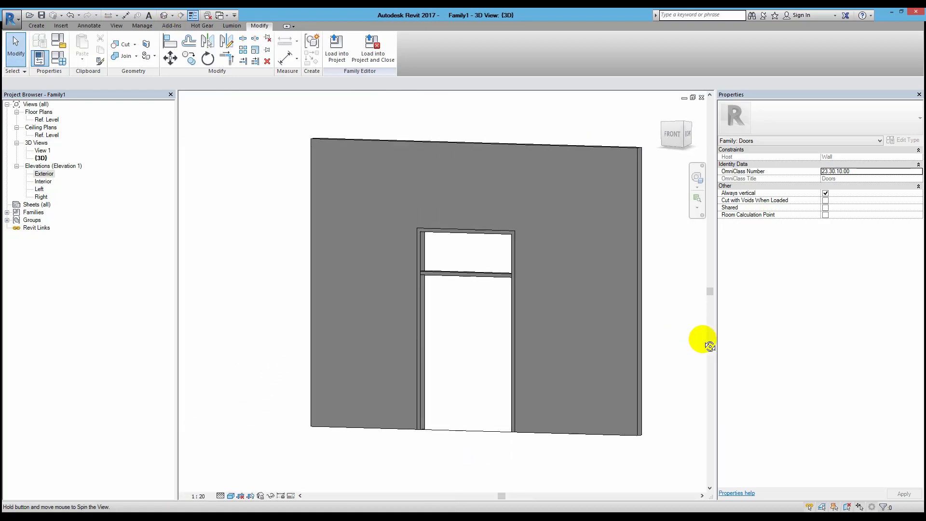
pyautogui.keyDown('shift'); pyautogui.moveTo(554, 258); pyautogui.dragTo(421, 215, button='middle'); pyautogui.keyUp('shift')
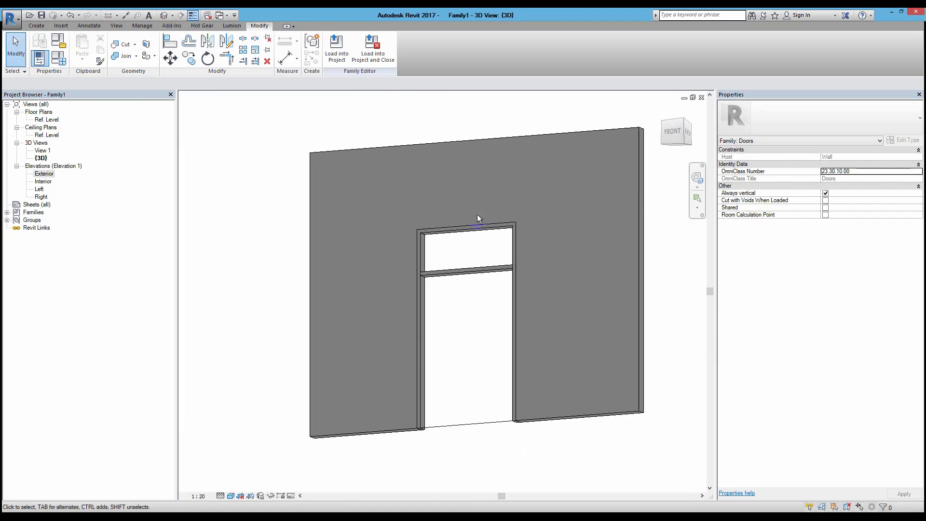
pyautogui.press('w')
pyautogui.press('p')
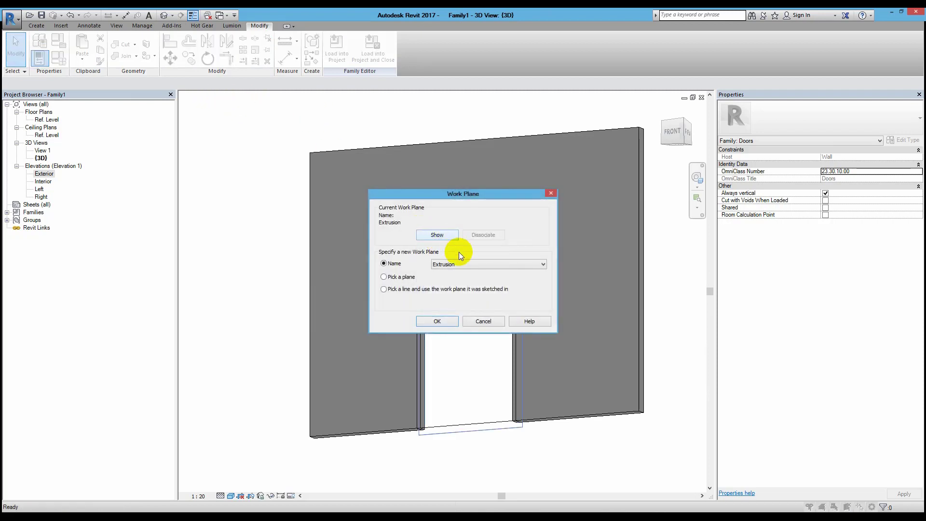
pyautogui.click(488, 264)
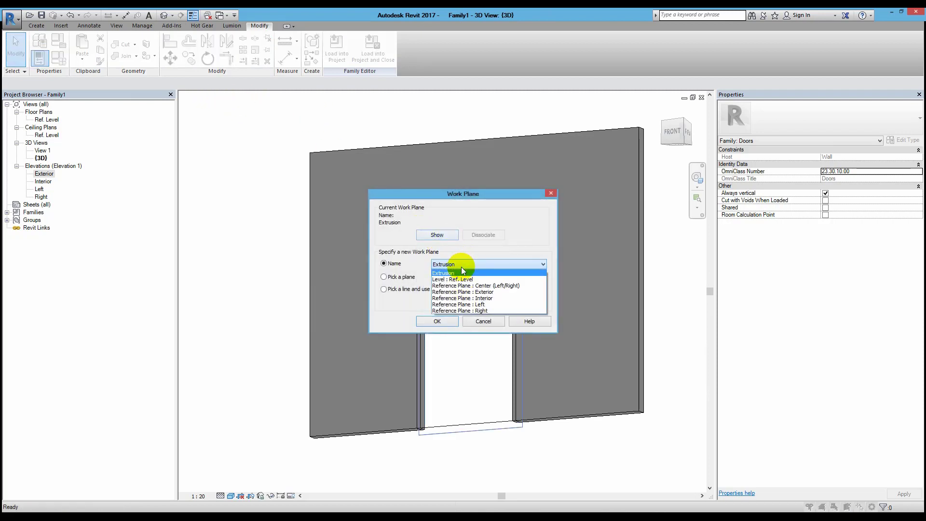
pyautogui.click(487, 292)
pyautogui.click(436, 322)
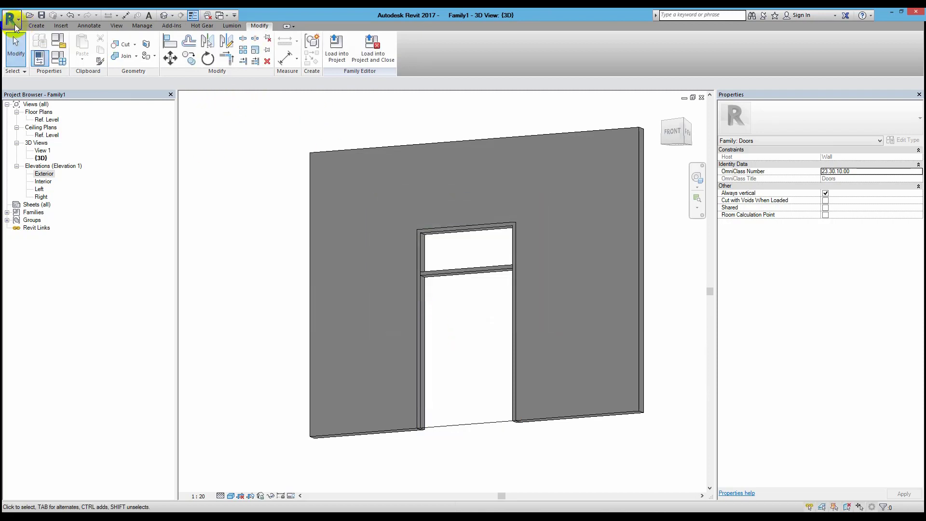
# Step: Start a new extrusion with depth 40, viewing the wall from the front
pyautogui.click(37, 26)
pyautogui.click(89, 48)
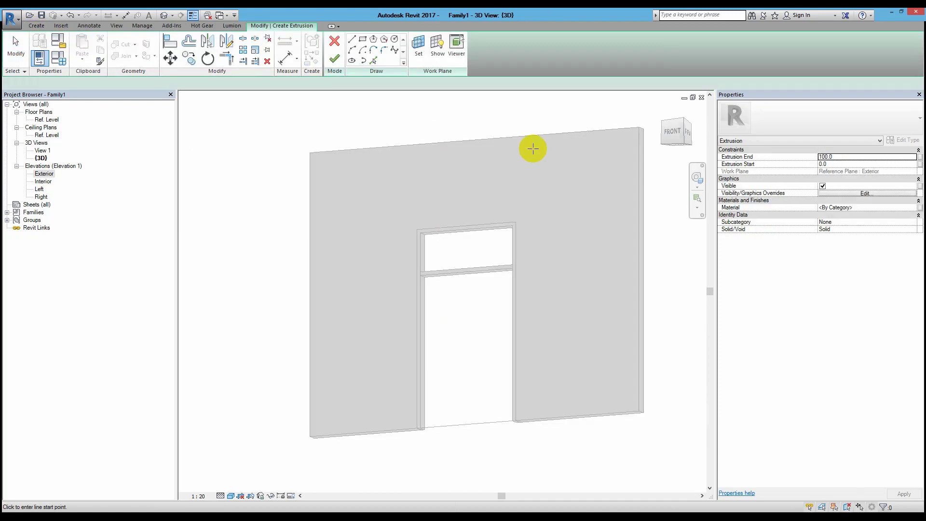
pyautogui.click(857, 156)
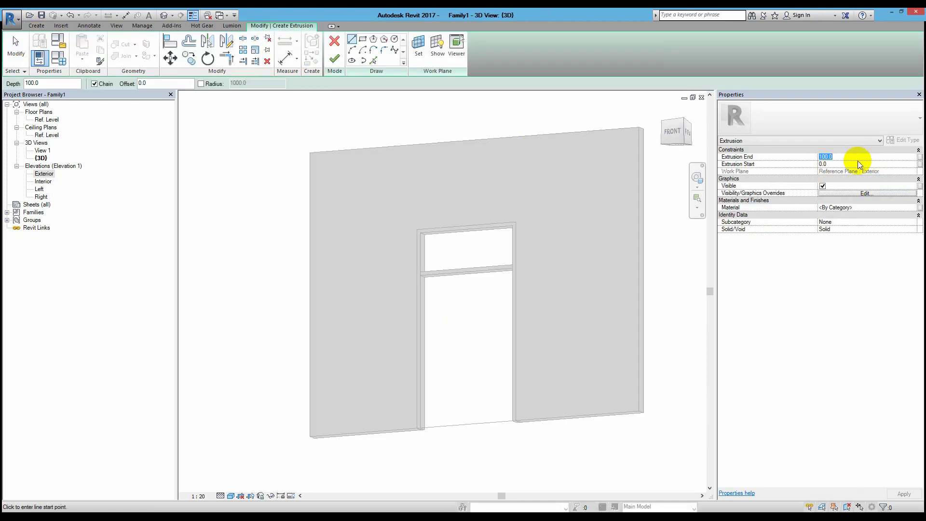
pyautogui.moveTo(675, 132)
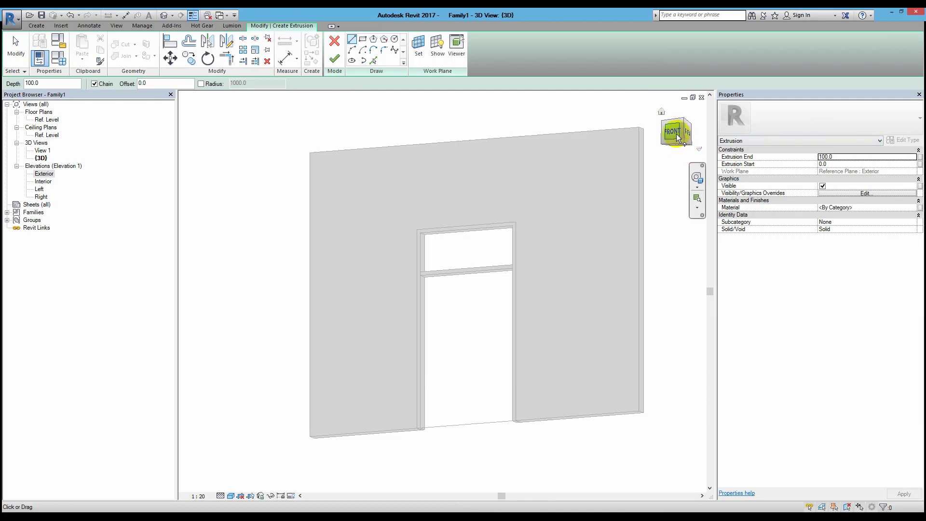
pyautogui.click(677, 138)
pyautogui.click(854, 160)
pyautogui.write('40')
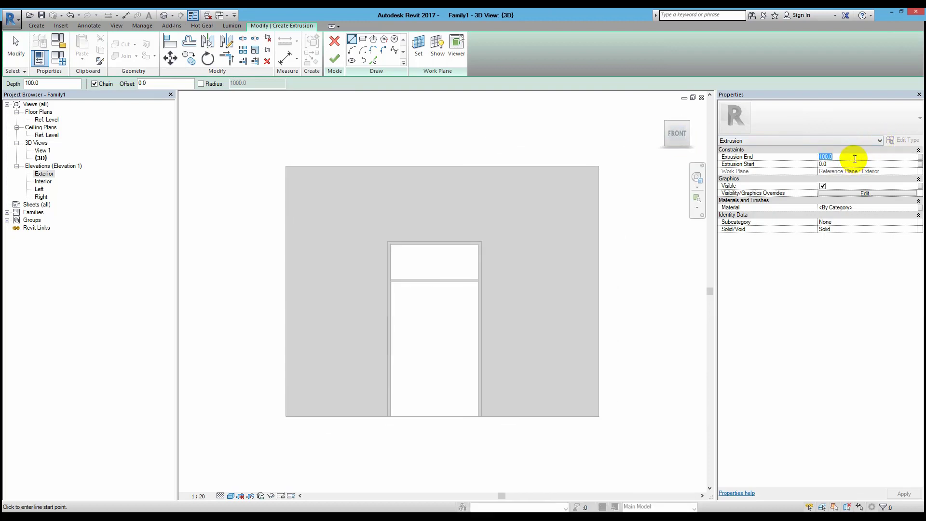
# Step: Sketch a 700 × 2150 rectangle with an 80 inset copy to form the leaf frame
pyautogui.click(363, 40)
pyautogui.click(434, 281)
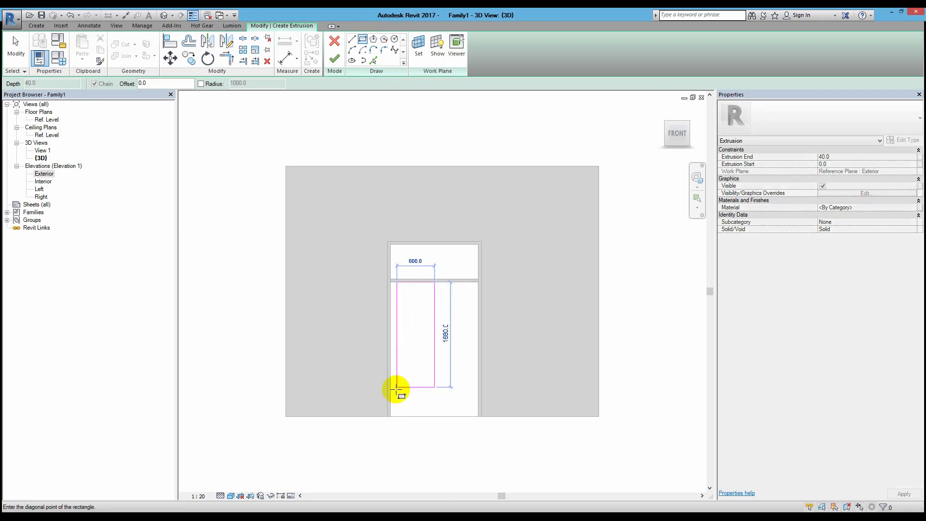
pyautogui.click(390, 416)
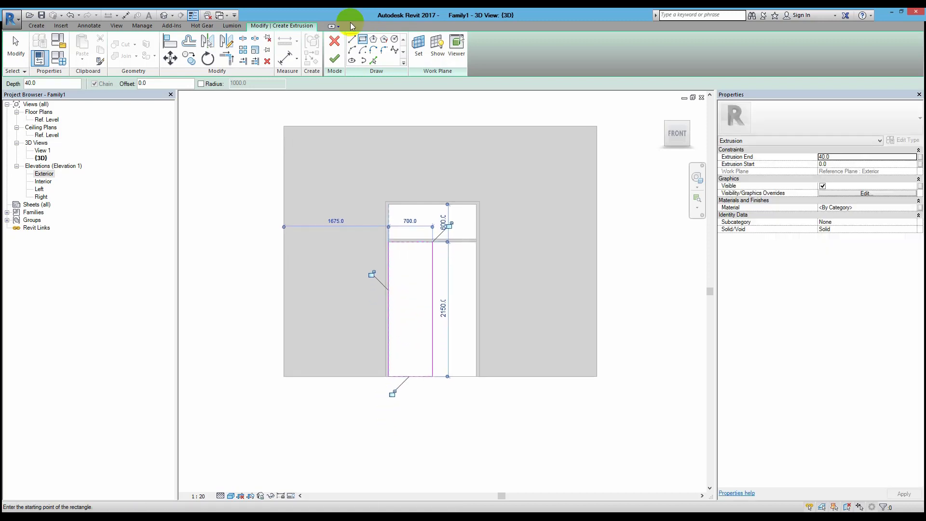
pyautogui.click(189, 42)
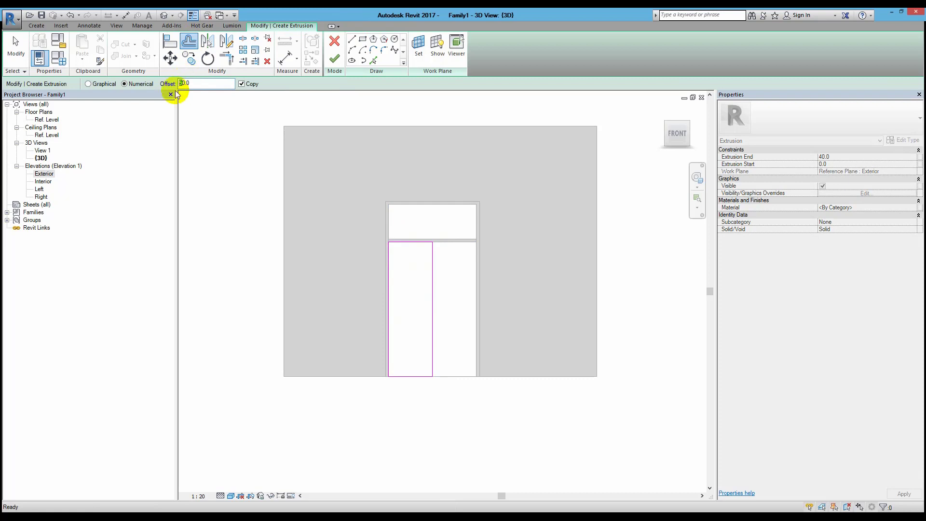
pyautogui.scroll(4, 404, 253)
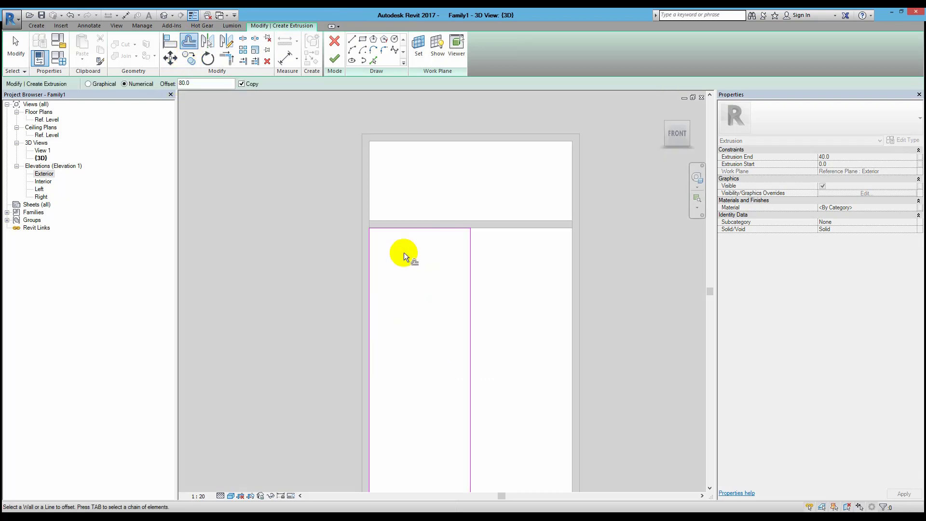
pyautogui.click(468, 260)
pyautogui.click(334, 58)
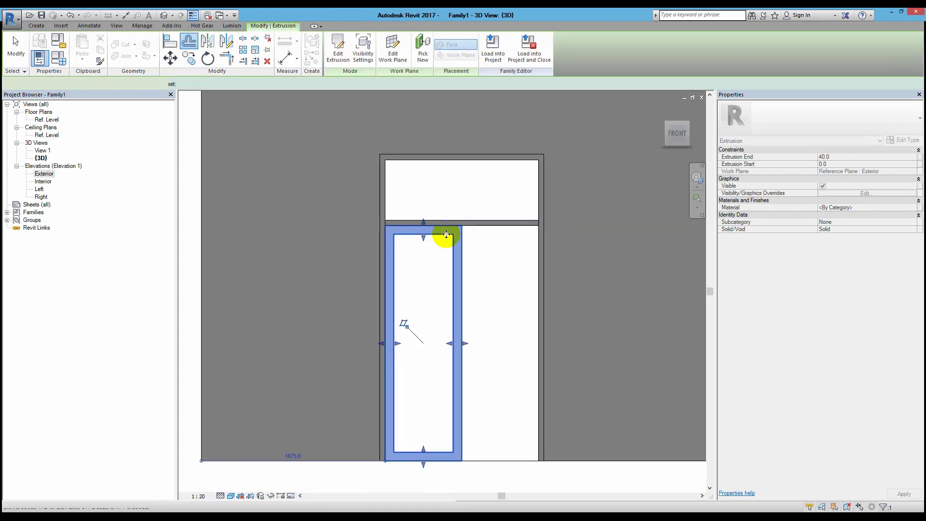
# Step: Set the leaf's Extrusion End to 10 and Extrusion Start to 40
pyautogui.moveTo(446, 234)
pyautogui.keyDown('shift'); pyautogui.mouseDown(button='middle')
pyautogui.moveTo(444, 206)
pyautogui.moveTo(577, 263)
pyautogui.mouseUp(button='middle'); pyautogui.keyUp('shift')
pyautogui.scroll(3, 459, 231)
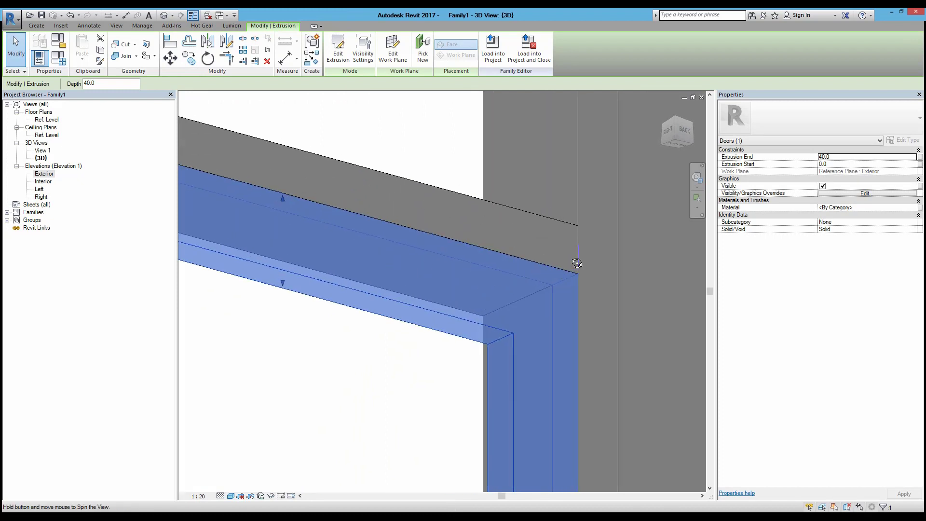
pyautogui.scroll(-2, 581, 265)
pyautogui.scroll(-1, 584, 267)
pyautogui.scroll(-2, 584, 267)
pyautogui.moveTo(586, 265); pyautogui.dragTo(524, 256, button='middle')
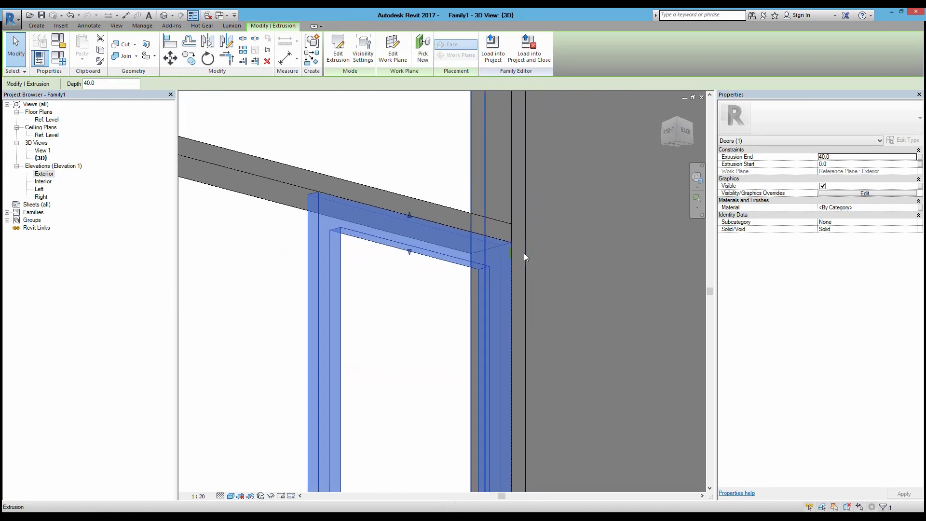
pyautogui.click(866, 190)
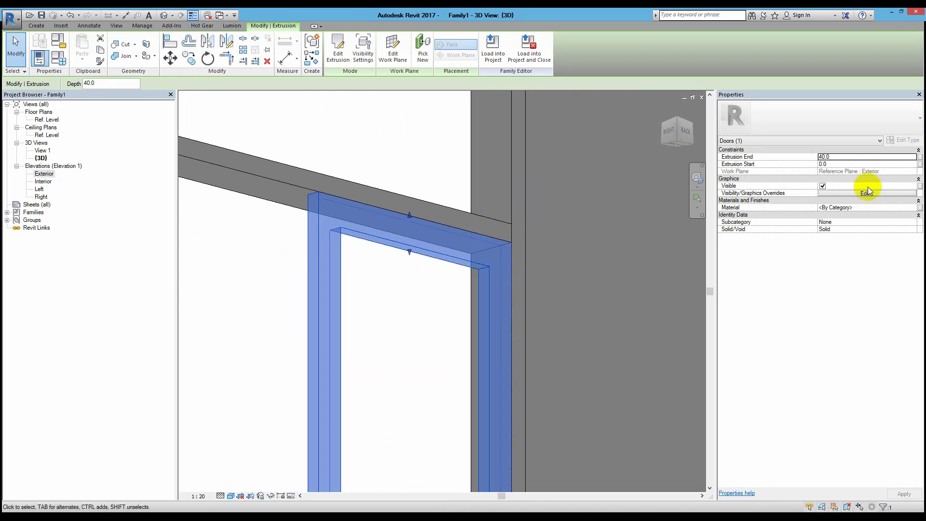
pyautogui.doubleClick(841, 157)
pyautogui.write('0')
pyautogui.doubleClick(841, 164)
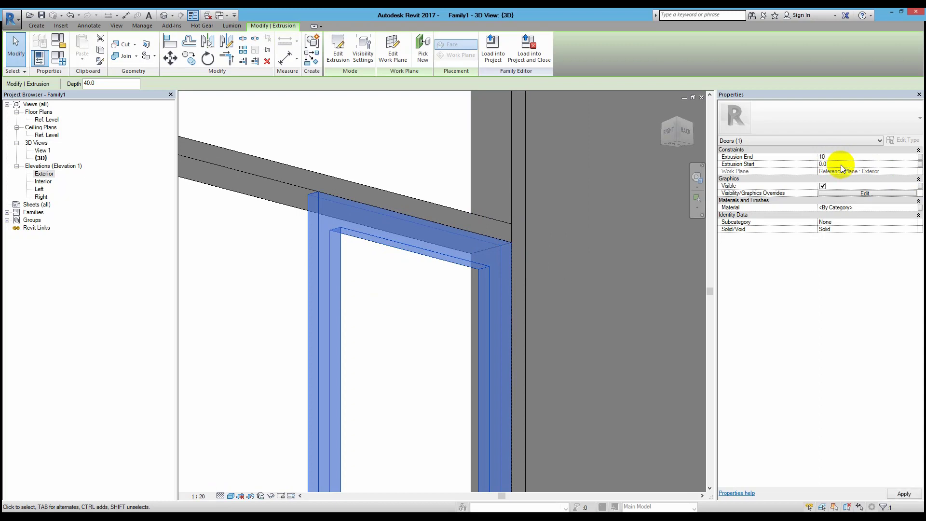
pyautogui.write('4')
pyautogui.press('Return')
# Step: Orbit and zoom around the wall to inspect the resized leaf
pyautogui.click(422, 336)
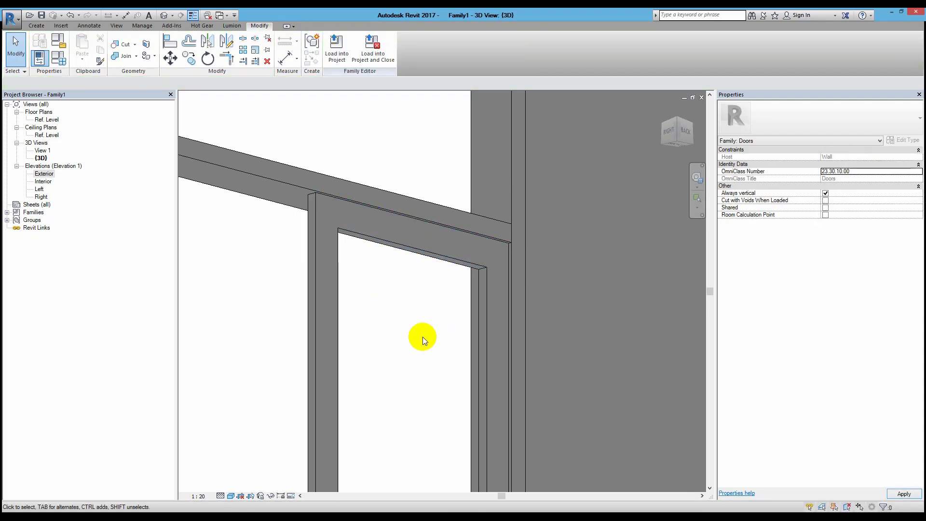
pyautogui.moveTo(422, 337)
pyautogui.keyDown('shift'); pyautogui.mouseDown(button='middle')
pyautogui.moveTo(420, 269)
pyautogui.moveTo(359, 278)
pyautogui.moveTo(330, 341)
pyautogui.mouseUp(button='middle'); pyautogui.keyUp('shift')
pyautogui.scroll(-3, 358, 252)
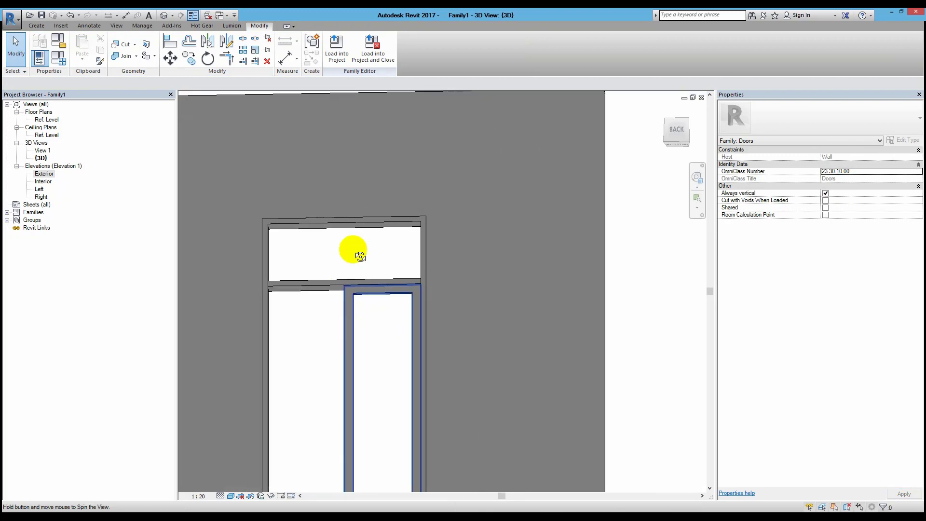
pyautogui.moveTo(358, 252)
pyautogui.keyDown('shift'); pyautogui.mouseDown(button='middle')
pyautogui.moveTo(416, 357)
pyautogui.moveTo(406, 279)
pyautogui.mouseUp(button='middle'); pyautogui.keyUp('shift')
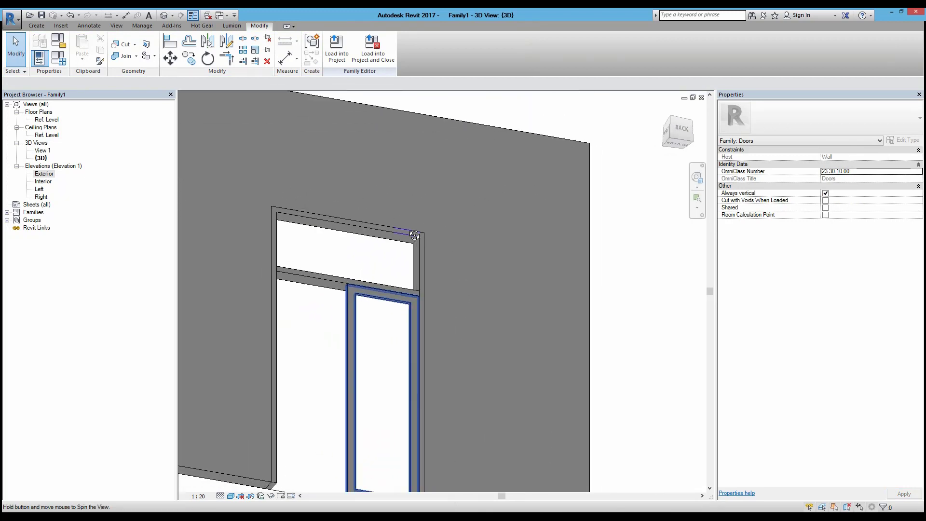
pyautogui.scroll(5, 406, 278)
pyautogui.scroll(3, 380, 303)
pyautogui.scroll(-3, 380, 303)
pyautogui.scroll(-5, 389, 297)
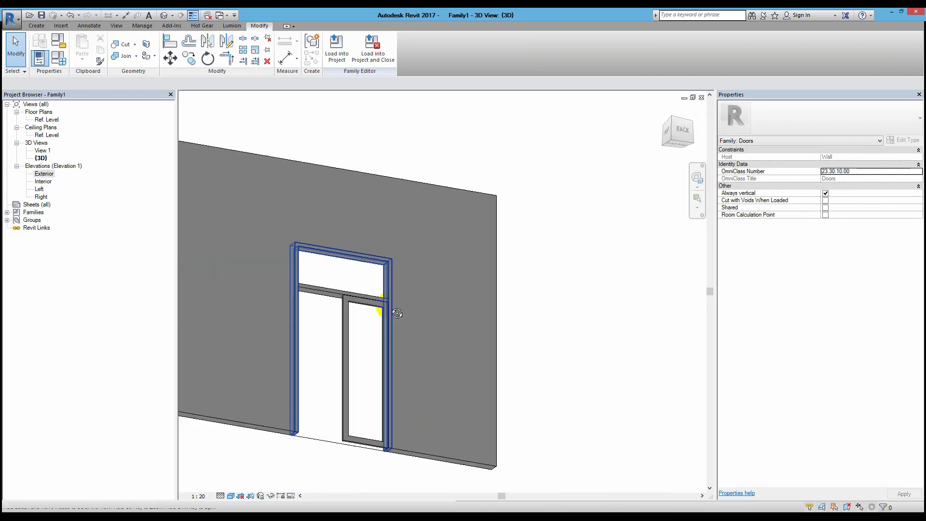
pyautogui.keyDown('shift'); pyautogui.moveTo(393, 309); pyautogui.dragTo(357, 284, button='middle'); pyautogui.keyUp('shift')
# Step: Copy the door leaf 700 from its top-left corner to the frame's left edge
pyautogui.click(353, 299)
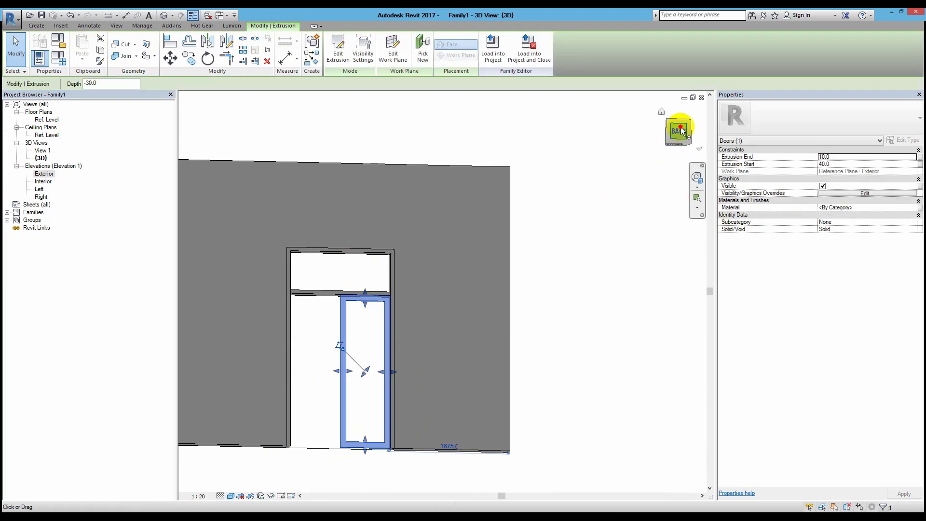
pyautogui.scroll(3, 362, 371)
pyautogui.scroll(2, 381, 331)
pyautogui.moveTo(418, 178); pyautogui.dragTo(417, 314, button='middle')
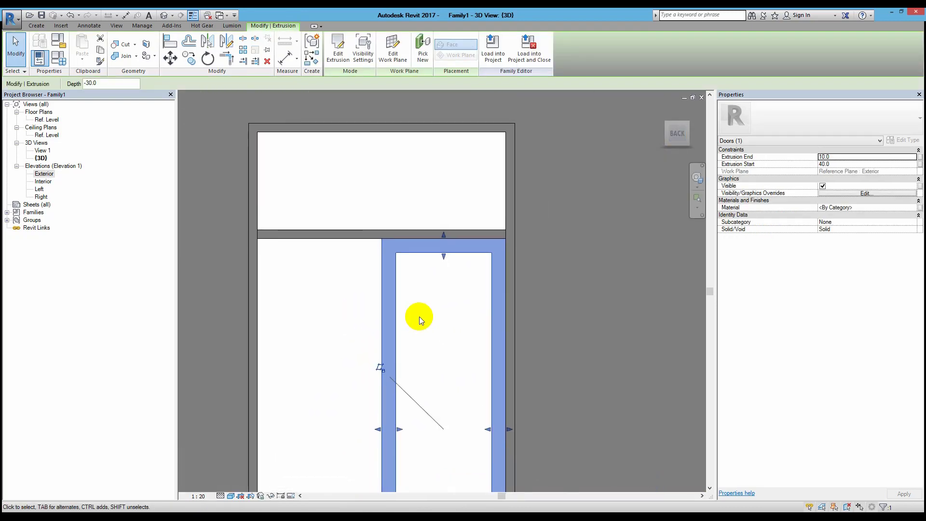
pyautogui.press('c')
pyautogui.press('o')
pyautogui.click(381, 239)
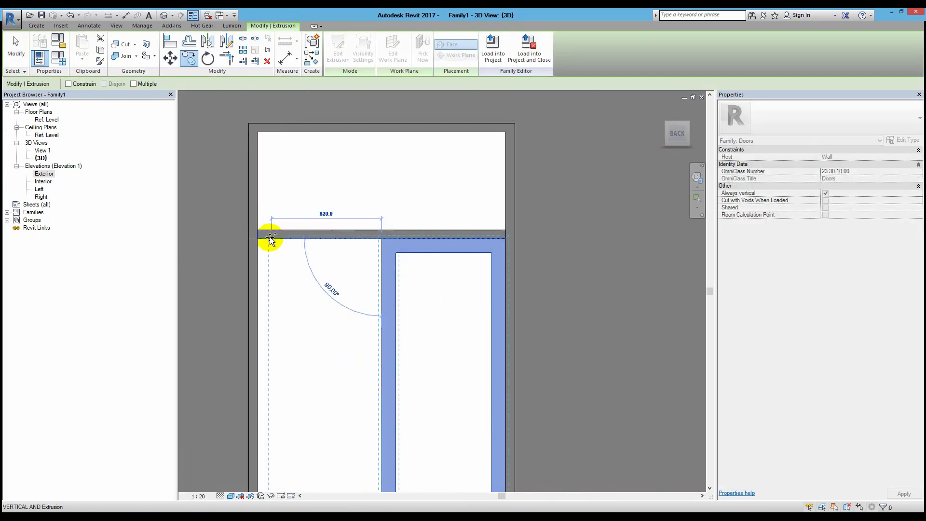
pyautogui.click(259, 239)
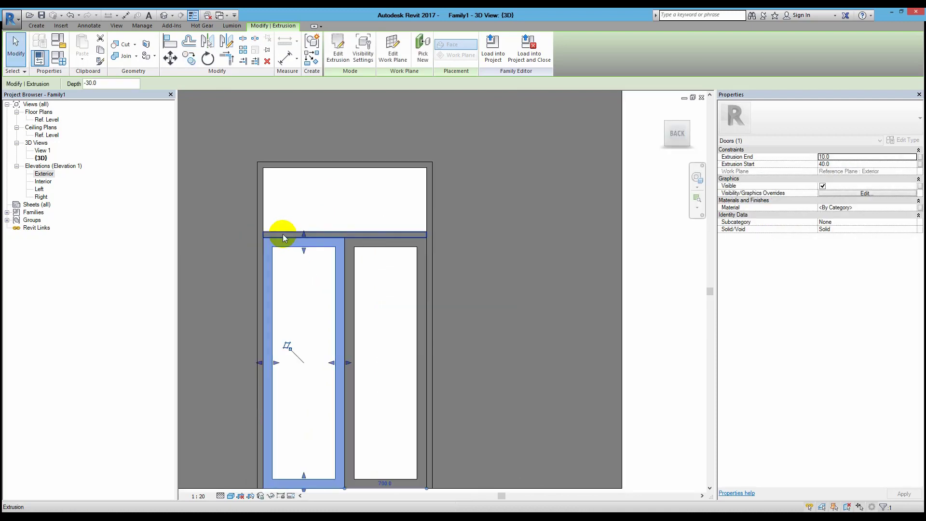
pyautogui.scroll(-2, 283, 233)
pyautogui.click(334, 257)
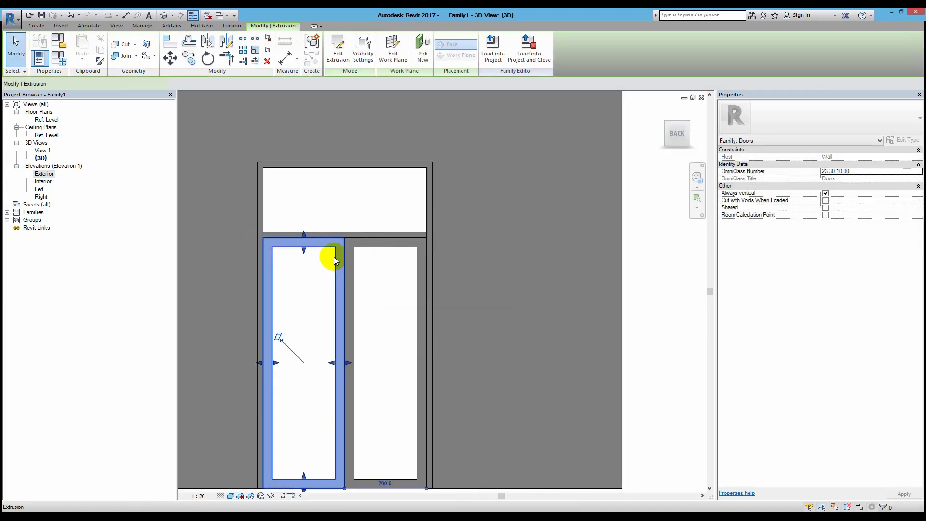
pyautogui.click(338, 49)
# Step: Isolate the left leaf's sketch lines in the view
pyautogui.scroll(-2, 189, 212)
pyautogui.moveTo(190, 184); pyautogui.dragTo(347, 446)
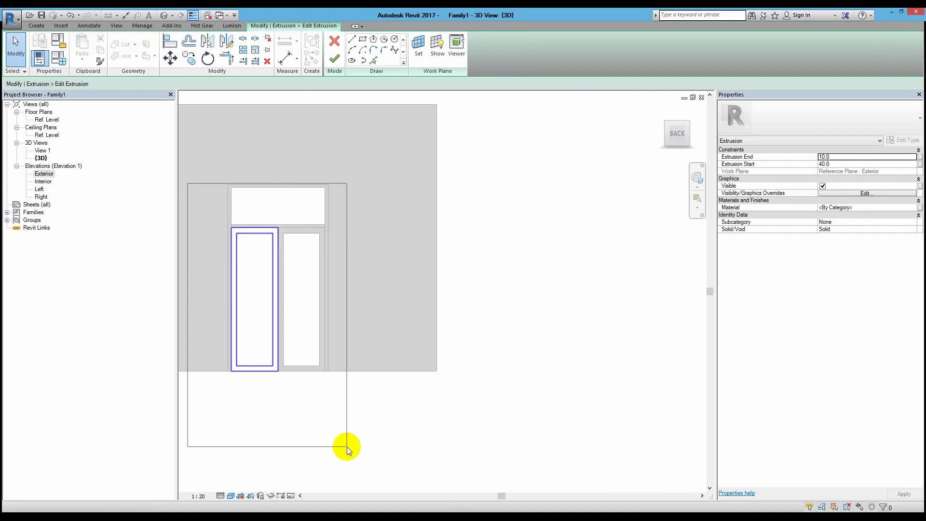
pyautogui.scroll(1, 357, 386)
pyautogui.scroll(1, 346, 329)
pyautogui.press('i')
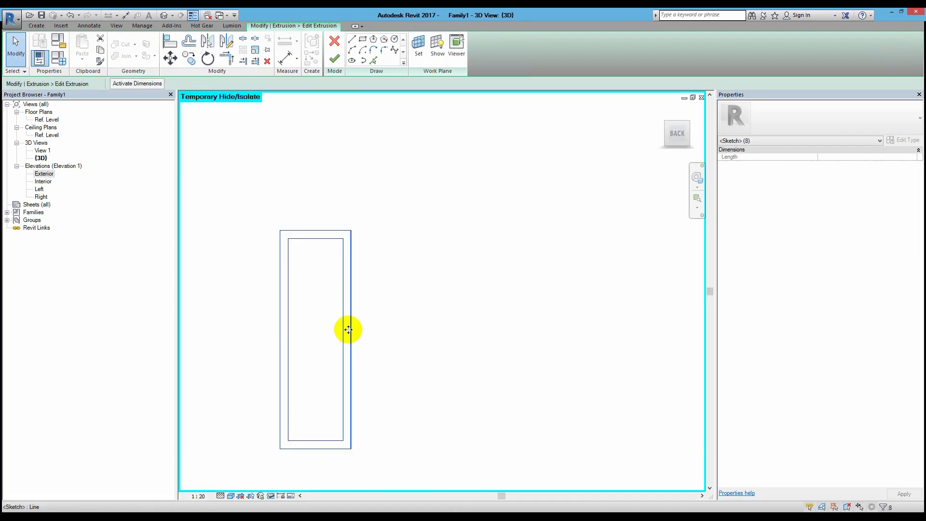
pyautogui.click(344, 328)
pyautogui.scroll(1, 321, 327)
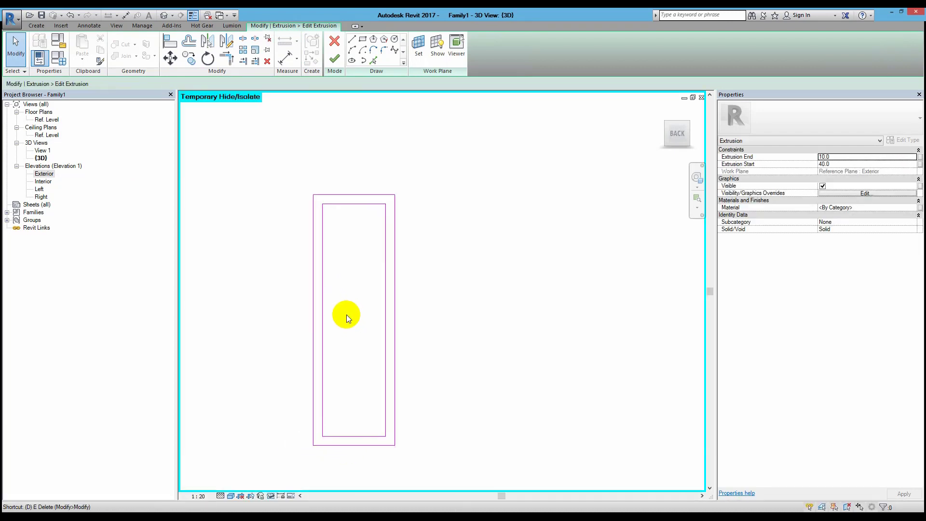
# Step: Place aligned 80 dimensions on the left, top and bottom frame borders
pyautogui.press('i')
pyautogui.click(384, 263)
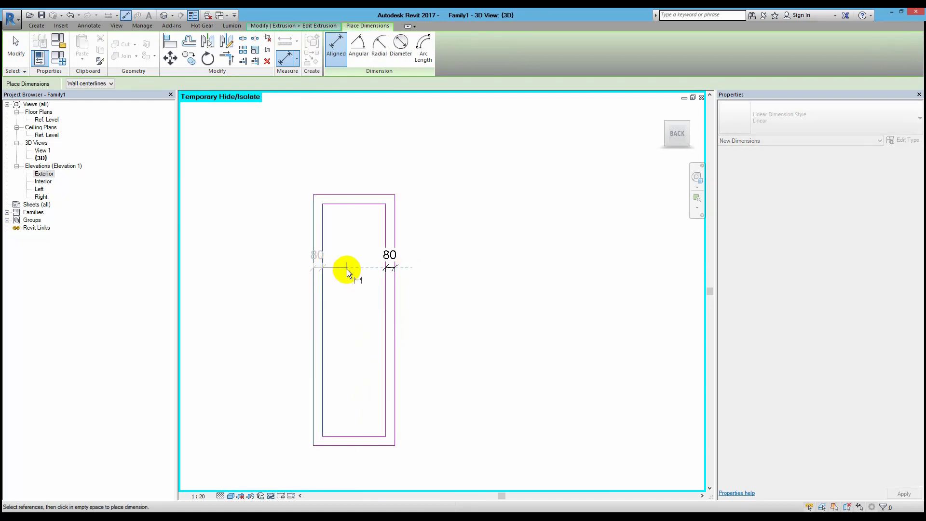
pyautogui.click(347, 268)
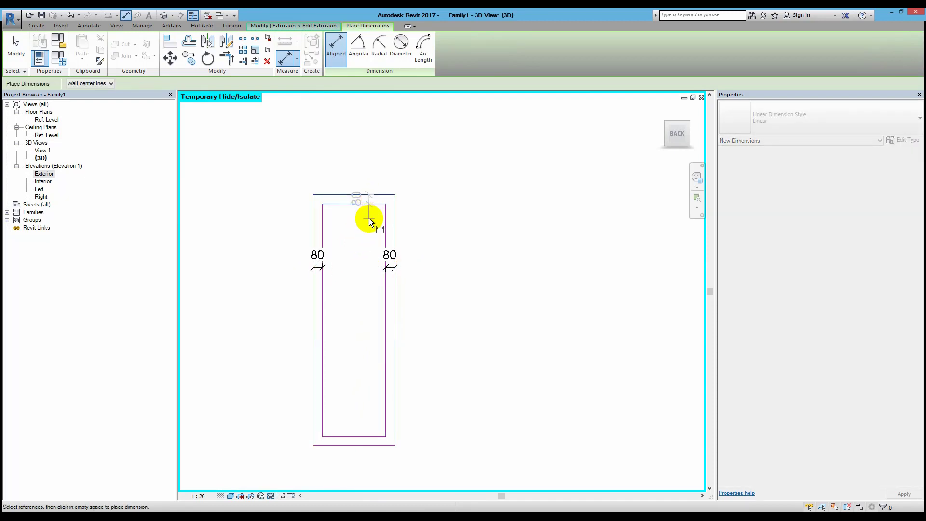
pyautogui.click(369, 218)
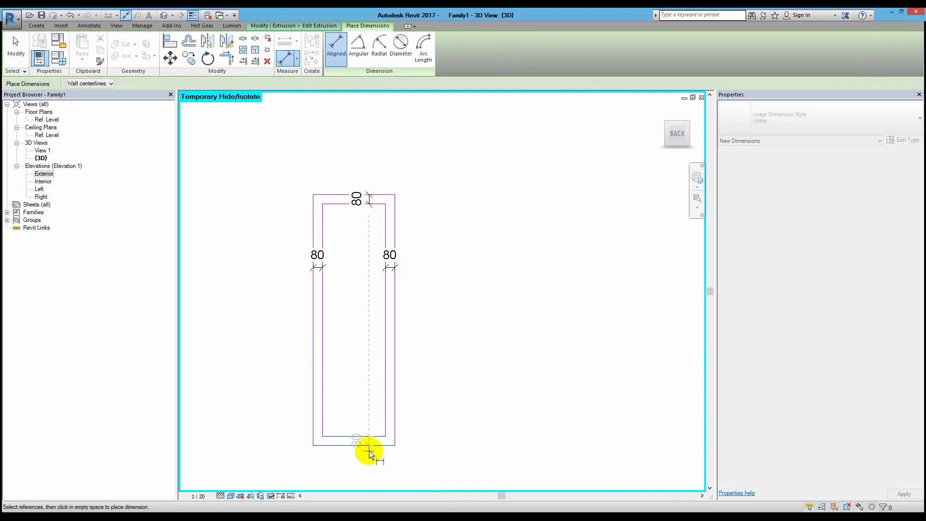
pyautogui.click(369, 450)
pyautogui.press('Escape')
pyautogui.press('Escape')
# Step: Label the four 80 border dimensions with a new type parameter 'Do day khung canh'
pyautogui.click(356, 445)
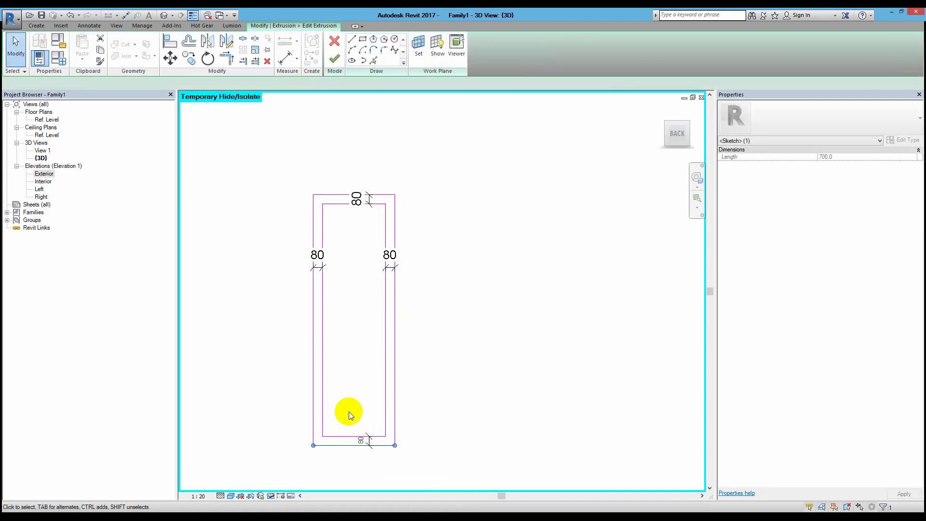
pyautogui.moveTo(349, 412); pyautogui.dragTo(381, 473)
pyautogui.keyDown('ctrl'); pyautogui.moveTo(261, 223); pyautogui.dragTo(479, 296); pyautogui.keyUp('ctrl')
pyautogui.keyDown('ctrl'); pyautogui.moveTo(336, 156); pyautogui.dragTo(378, 227); pyautogui.keyUp('ctrl')
pyautogui.click(427, 48)
pyautogui.write('Do day khung canh')
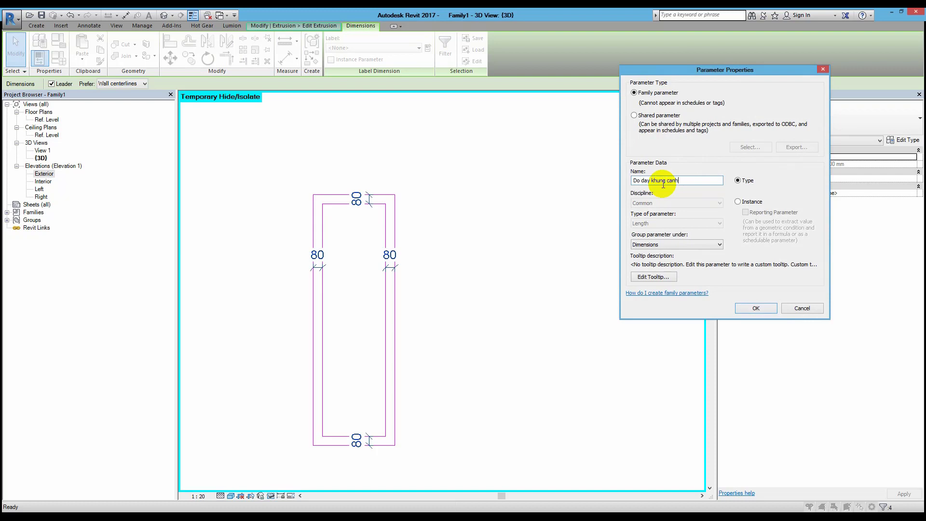
pyautogui.press('Return')
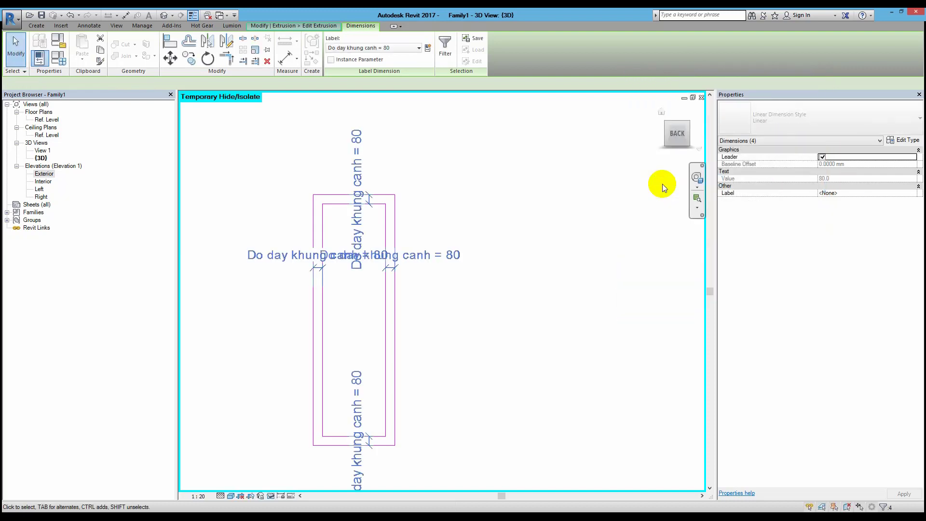
pyautogui.click(554, 314)
# Step: Reset Temporary Hide/Isolate and finish the left frame's sketch
pyautogui.click(270, 496)
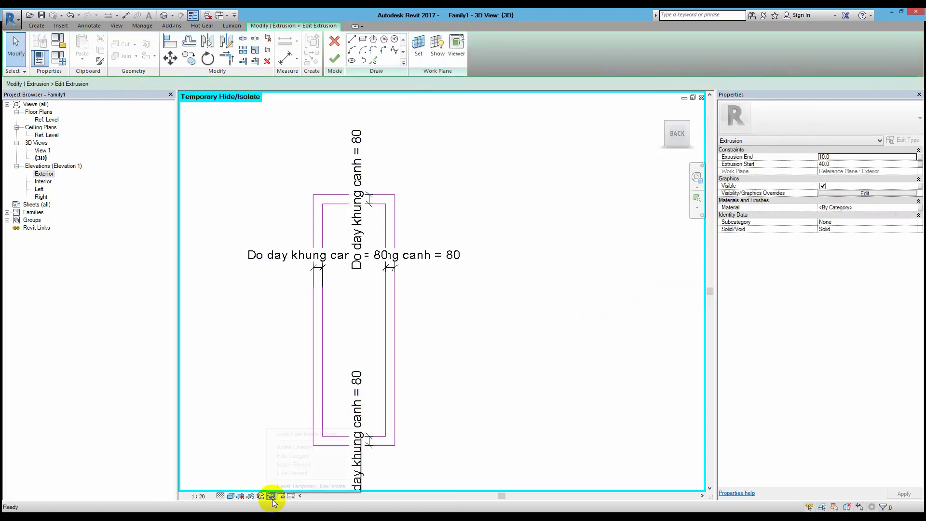
pyautogui.click(314, 486)
pyautogui.click(328, 57)
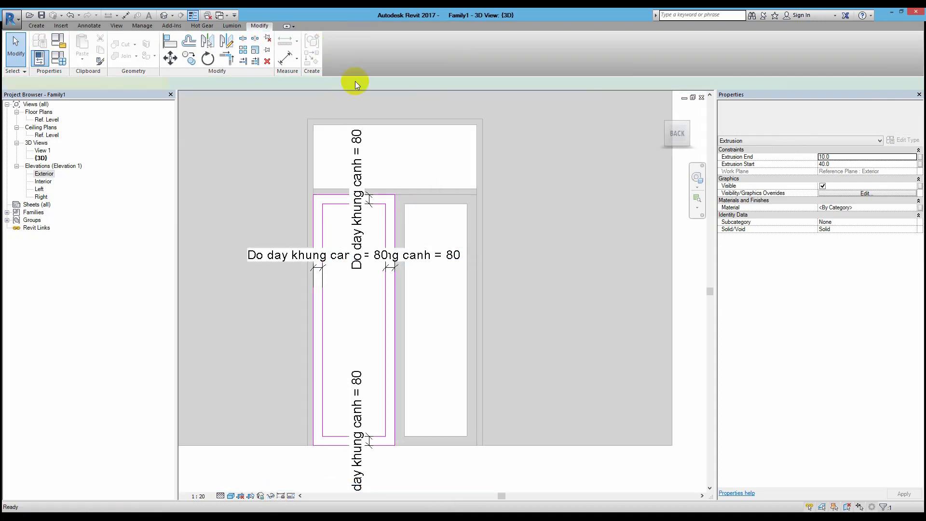
pyautogui.click(425, 205)
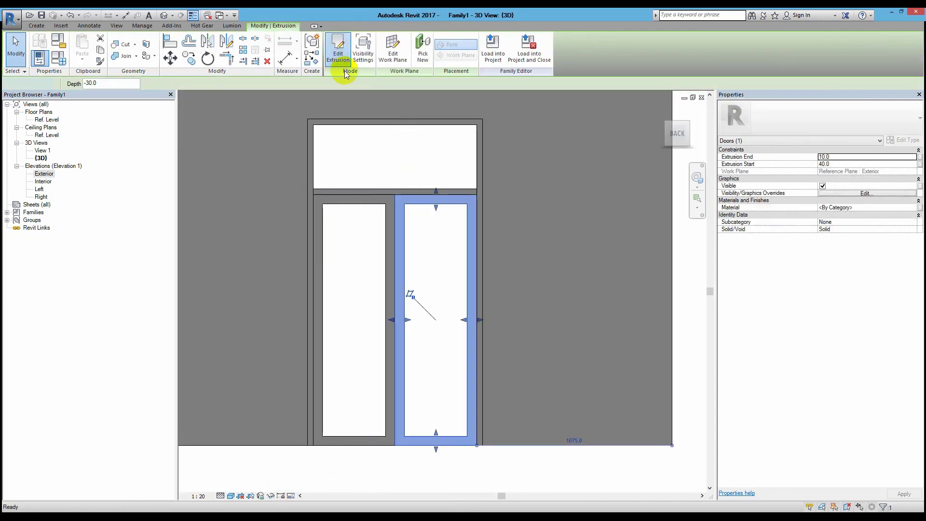
# Step: Edit the right frame's extrusion and isolate its sketch lines
pyautogui.click(338, 49)
pyautogui.press('h')
pyautogui.press('i')
pyautogui.click(534, 236)
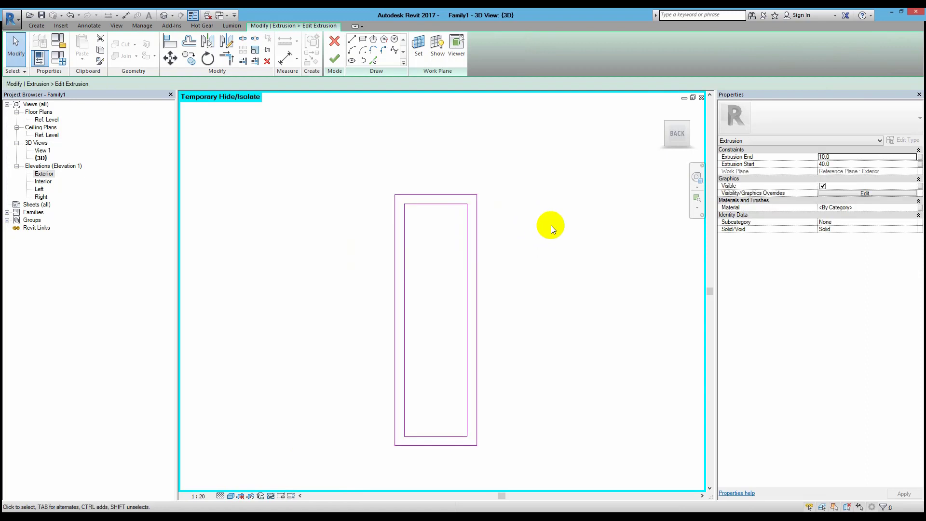
# Step: Place aligned 80 dimensions on the right, left and bottom frame widths
pyautogui.press('d')
pyautogui.press('i')
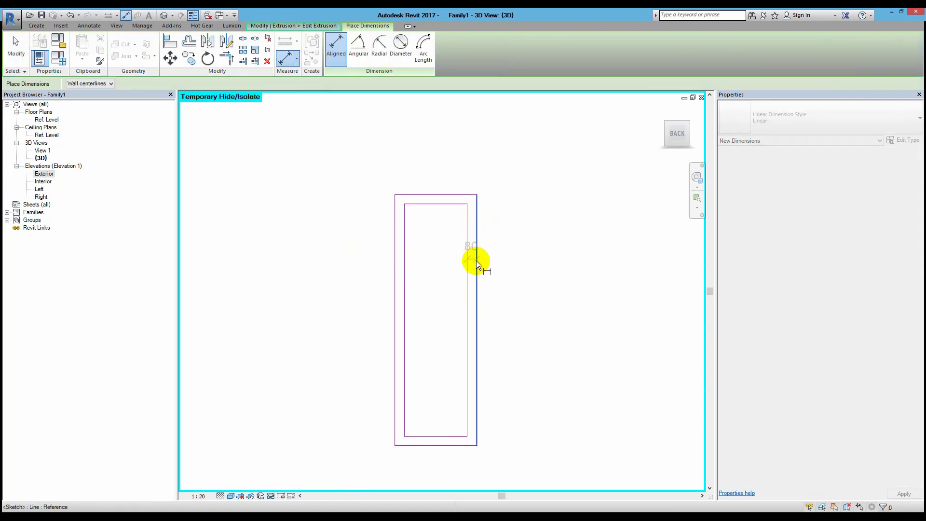
pyautogui.click(476, 261)
pyautogui.click(395, 279)
pyautogui.click(404, 282)
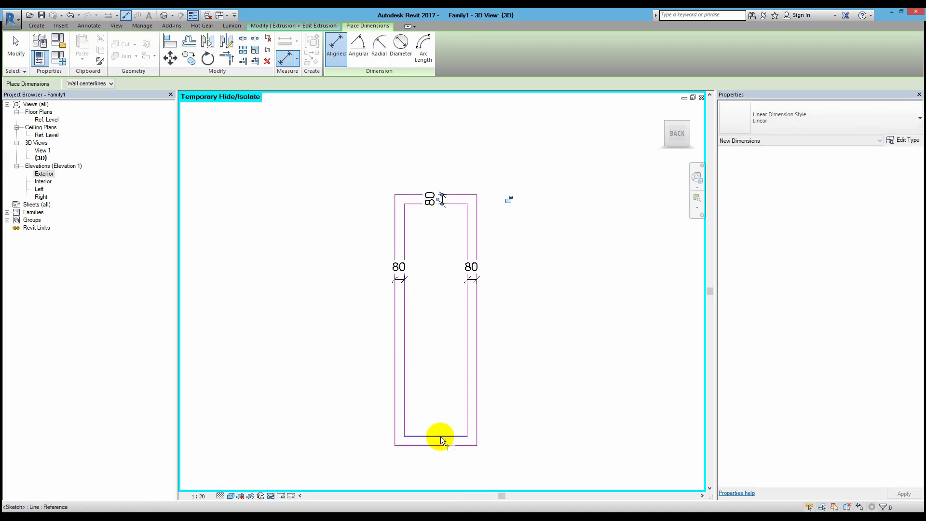
pyautogui.click(441, 435)
pyautogui.click(442, 452)
pyautogui.press('Escape')
pyautogui.press('Escape')
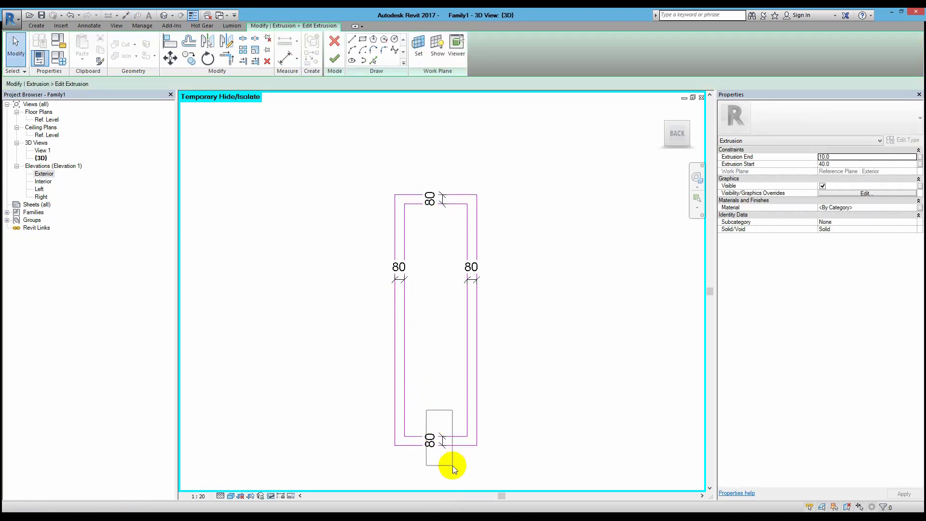
# Step: Label all four right-frame width dimensions 'Do day khung canh'
pyautogui.moveTo(414, 395); pyautogui.dragTo(467, 462)
pyautogui.keyDown('ctrl'); pyautogui.click(398, 268); pyautogui.keyUp('ctrl')
pyautogui.keyDown('ctrl'); pyautogui.click(471, 267); pyautogui.keyUp('ctrl')
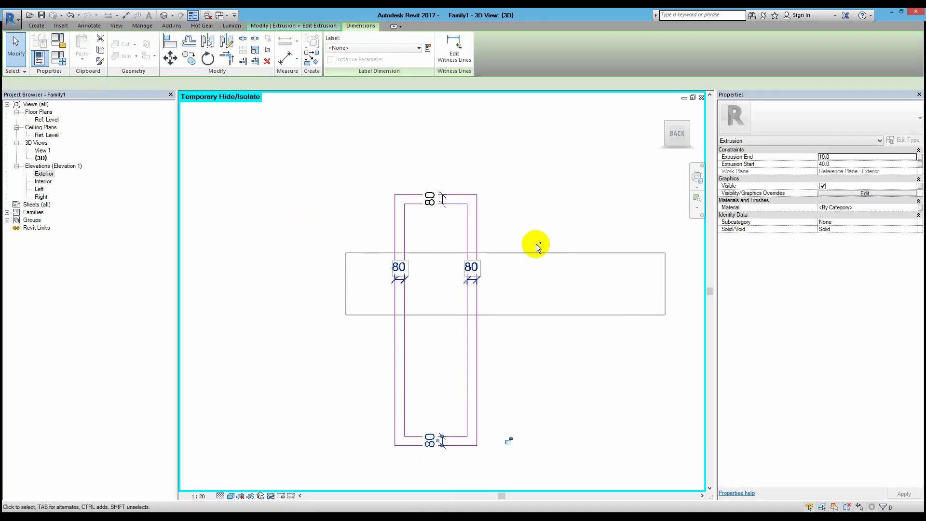
pyautogui.keyDown('ctrl'); pyautogui.click(427, 192); pyautogui.keyUp('ctrl')
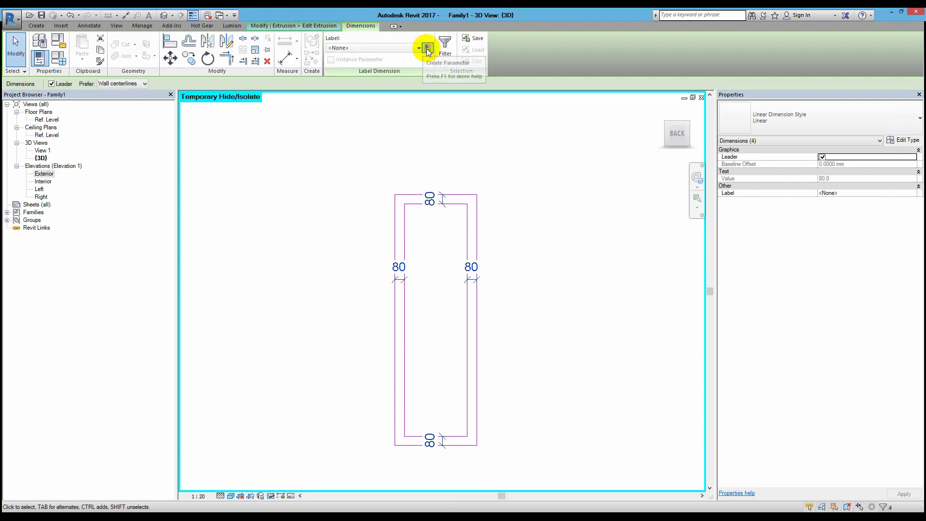
pyautogui.click(418, 49)
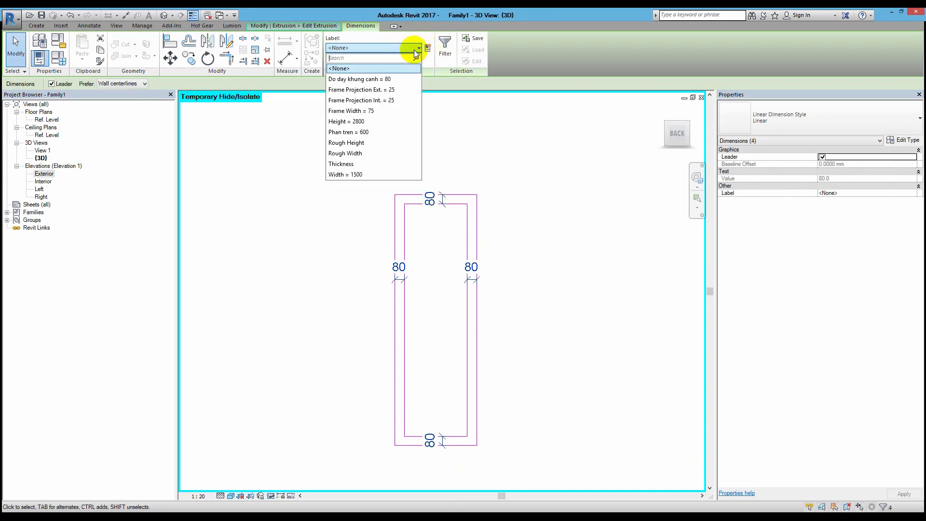
pyautogui.click(373, 79)
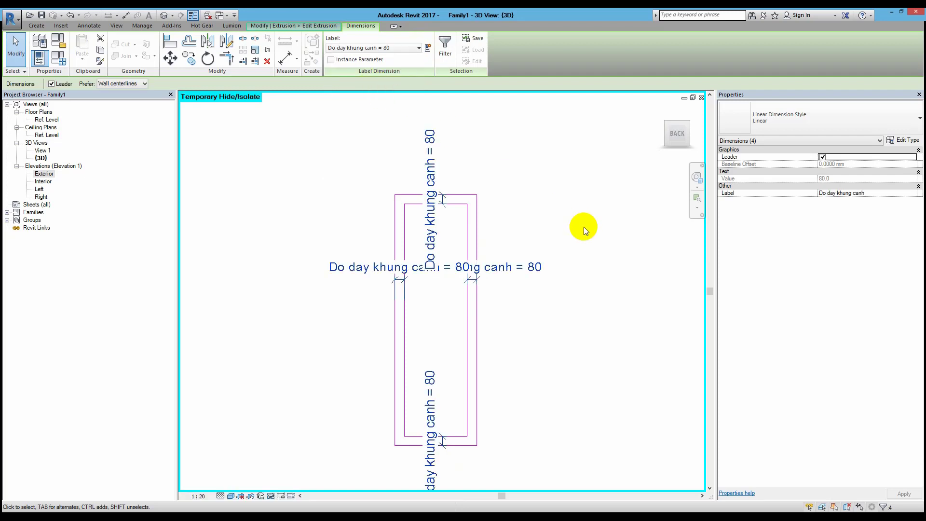
pyautogui.click(584, 227)
# Step: Finish the right frame's sketch and reset Temporary Hide/Isolate
pyautogui.click(327, 56)
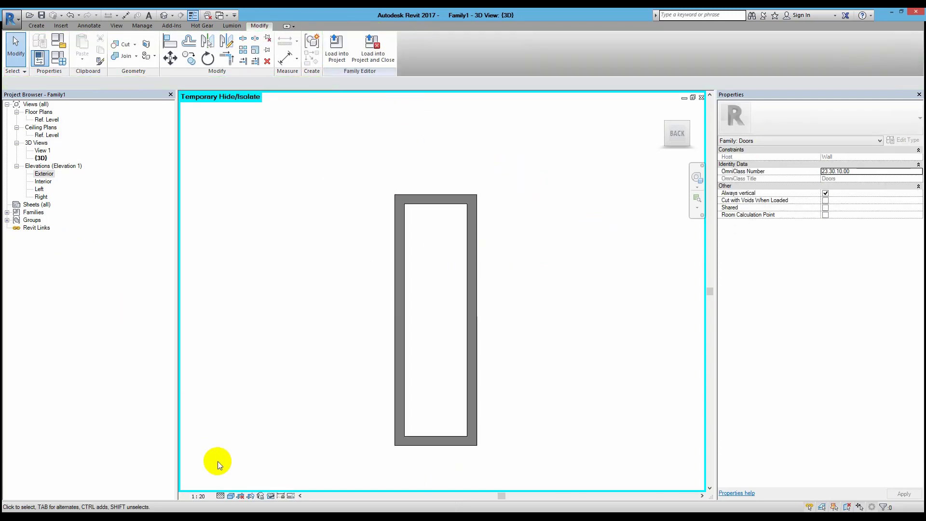
pyautogui.click(270, 496)
pyautogui.click(290, 483)
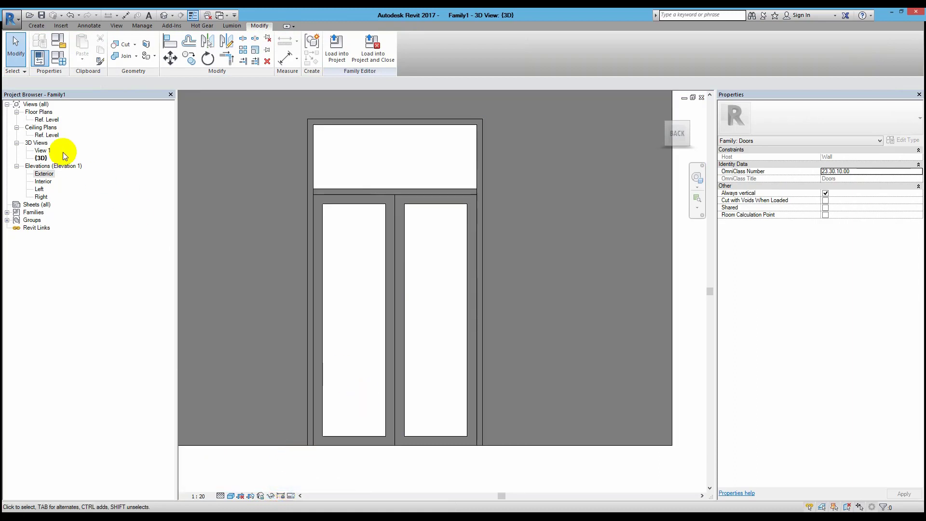
# Step: In the Exterior elevation, align the left door frame's edge to the centre reference plane and lock it
pyautogui.doubleClick(44, 173)
pyautogui.moveTo(432, 248); pyautogui.dragTo(459, 210, button='middle')
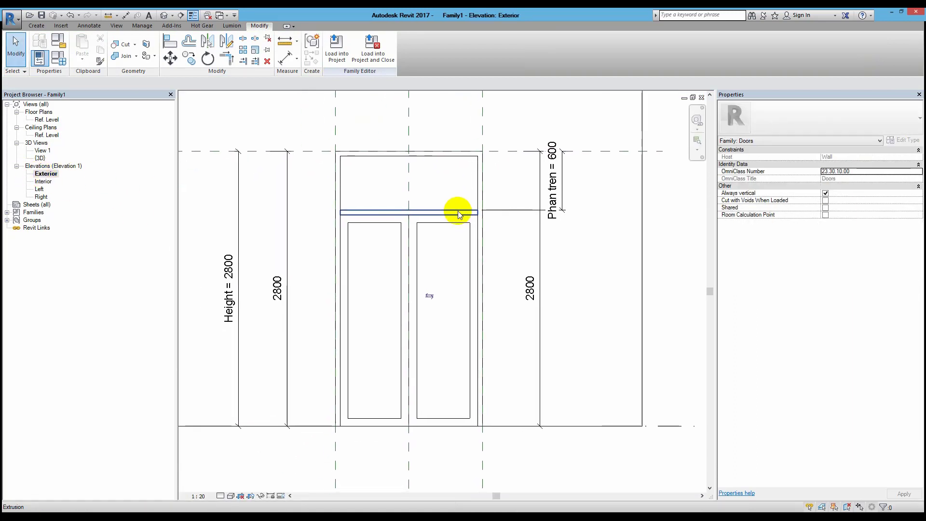
pyautogui.scroll(2, 408, 224)
pyautogui.scroll(1, 405, 227)
pyautogui.scroll(-3, 400, 229)
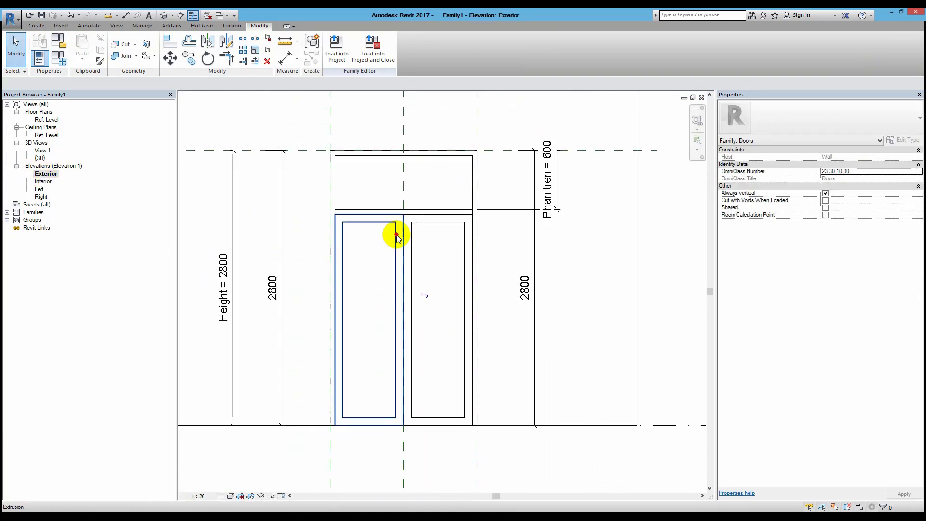
pyautogui.click(397, 236)
pyautogui.scroll(2, 407, 227)
pyautogui.scroll(-1, 425, 157)
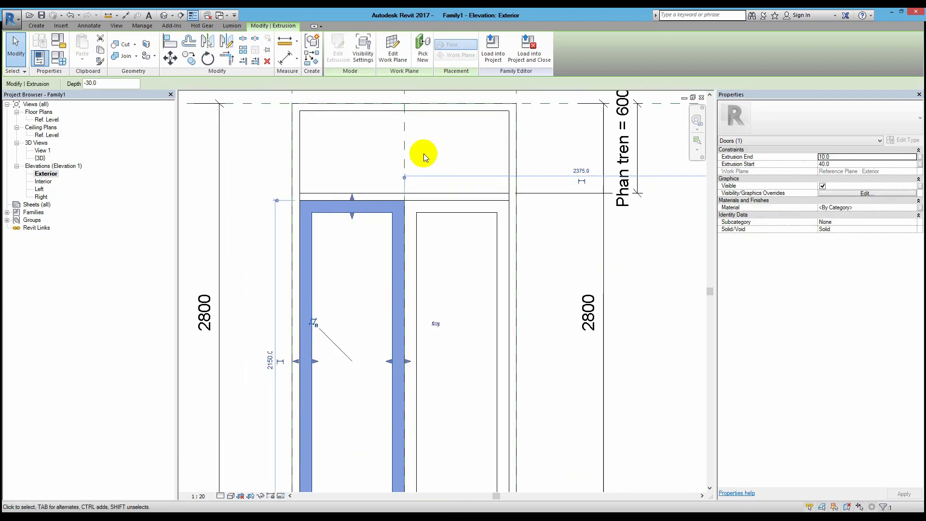
pyautogui.scroll(-1, 425, 157)
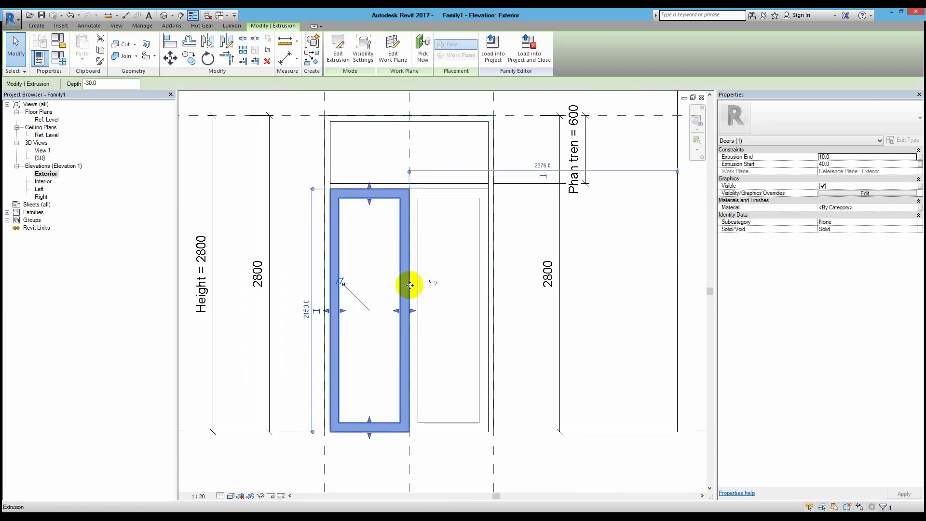
pyautogui.click(410, 465)
pyautogui.click(401, 422)
pyautogui.scroll(-1, 434, 323)
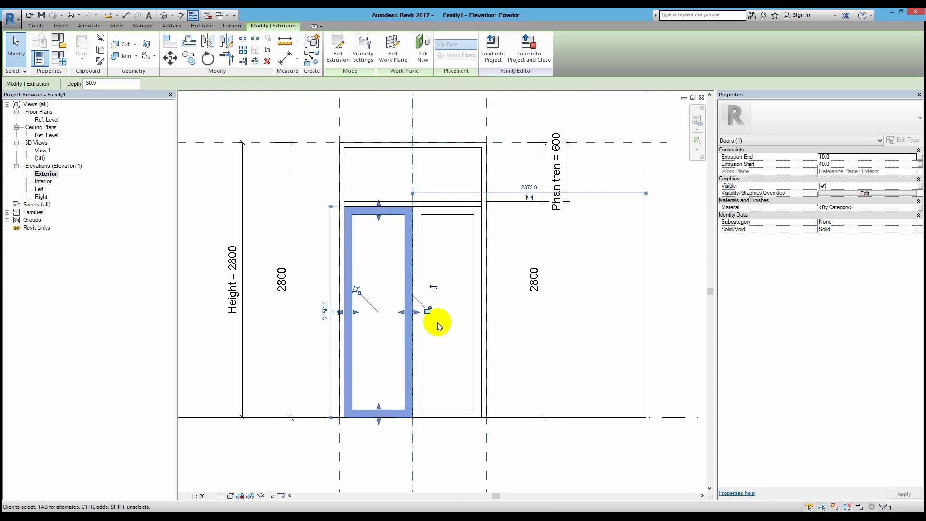
pyautogui.click(429, 310)
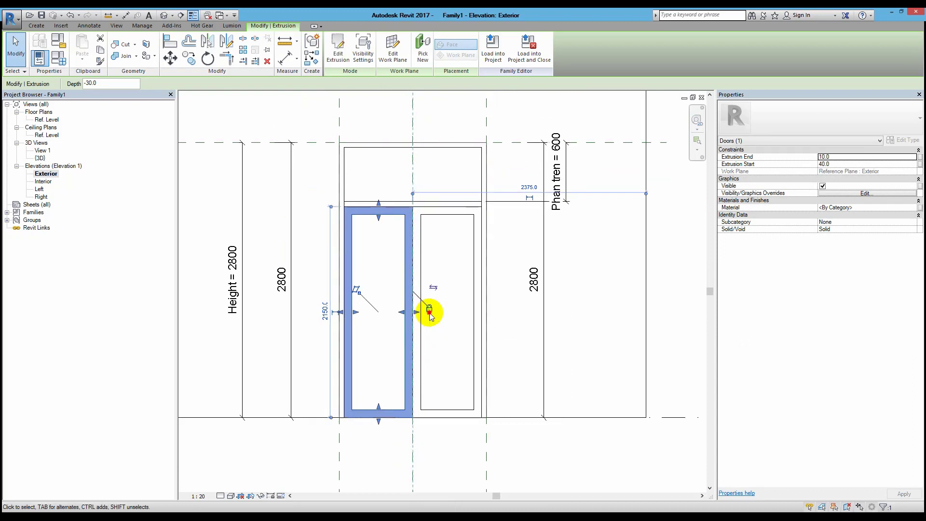
# Step: Move the right door frame into place beside the left frame
pyautogui.click(425, 253)
pyautogui.moveTo(418, 350); pyautogui.dragTo(420, 393)
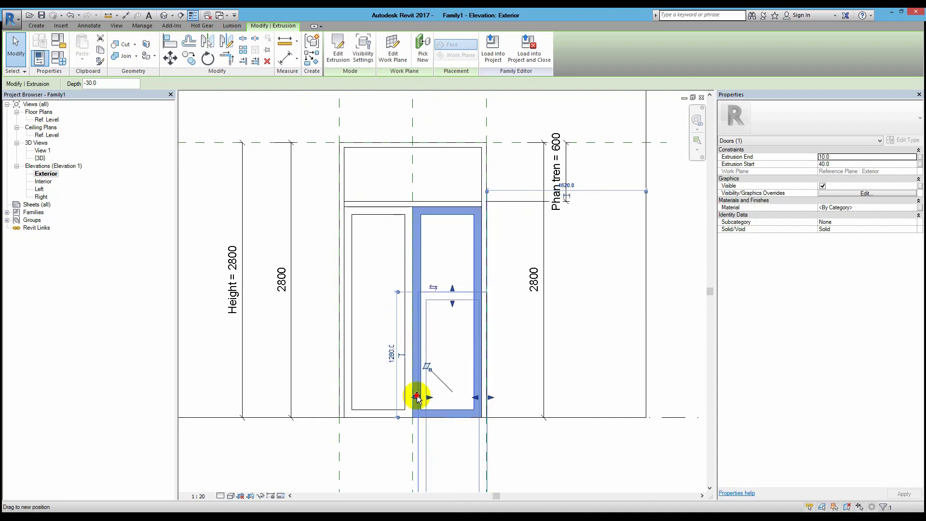
pyautogui.press('Escape')
pyautogui.click(411, 298)
pyautogui.moveTo(411, 299)
pyautogui.mouseDown()
pyautogui.moveTo(414, 404)
pyautogui.moveTo(402, 295)
pyautogui.mouseUp()
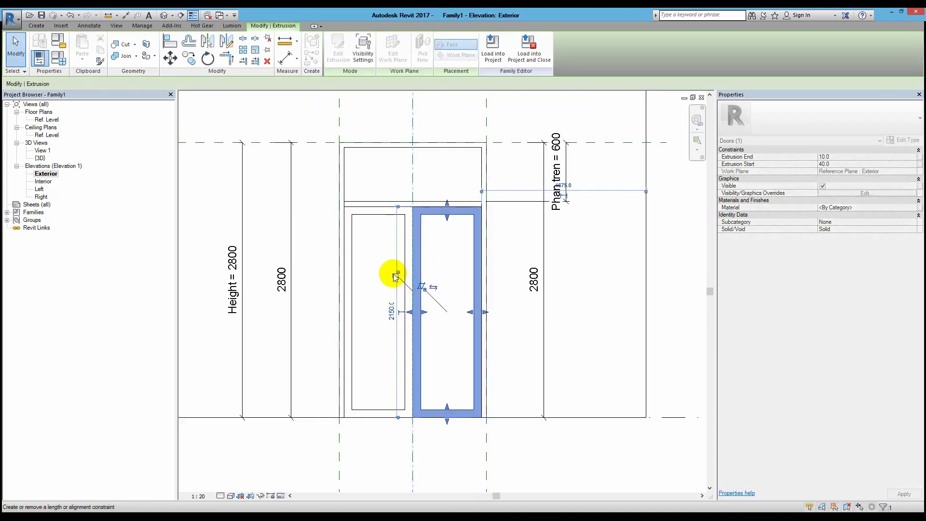
# Step: Align the right frame's top sketch line to the transom line and finish its sketch
pyautogui.click(336, 46)
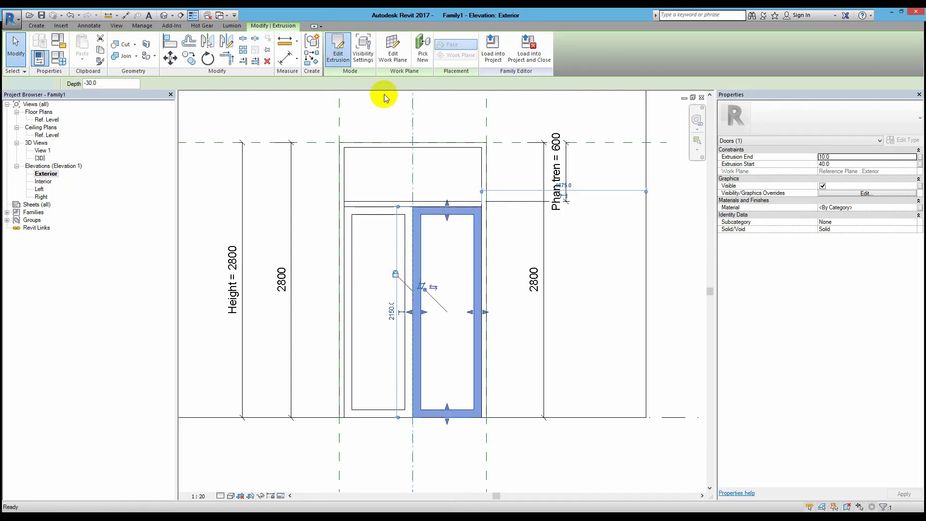
pyautogui.scroll(2, 479, 227)
pyautogui.scroll(2, 506, 221)
pyautogui.click(521, 221)
pyautogui.moveTo(521, 221); pyautogui.dragTo(521, 220)
pyautogui.scroll(-2, 521, 221)
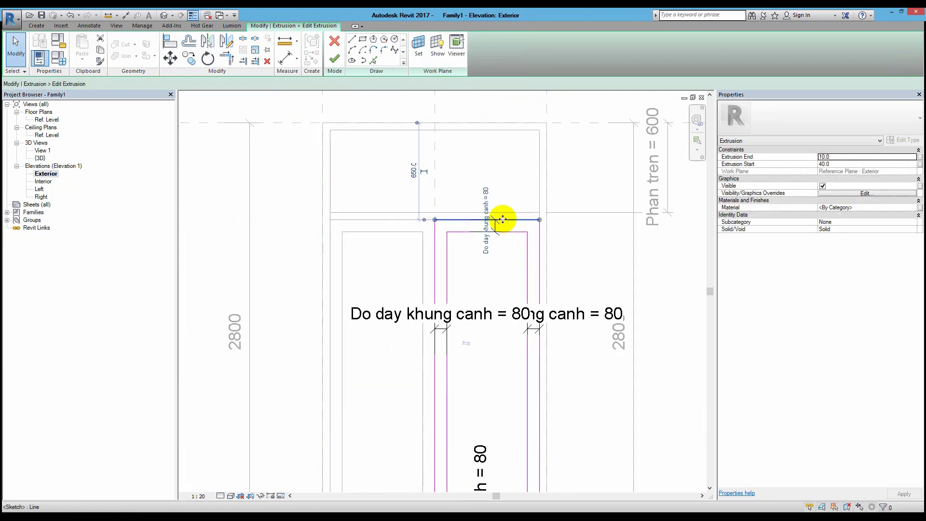
pyautogui.click(502, 220)
pyautogui.press('Escape')
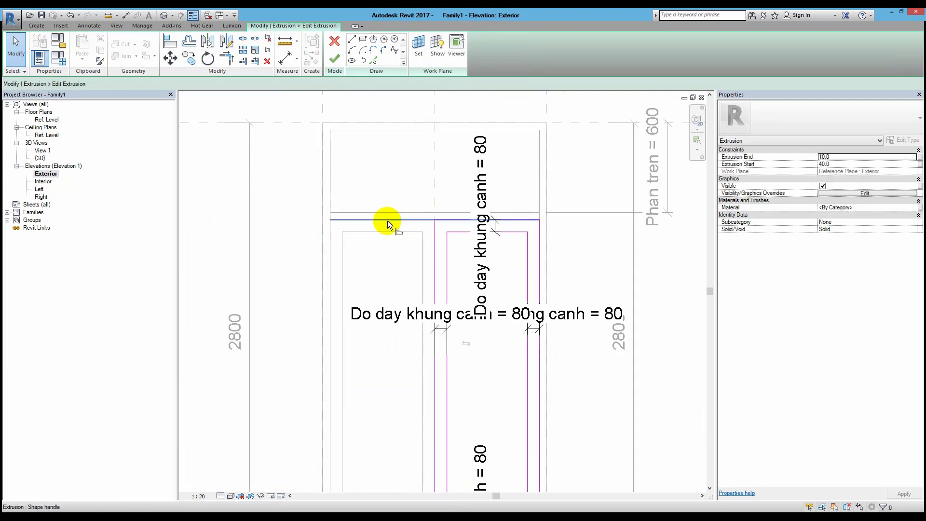
pyautogui.press('a')
pyautogui.press('l')
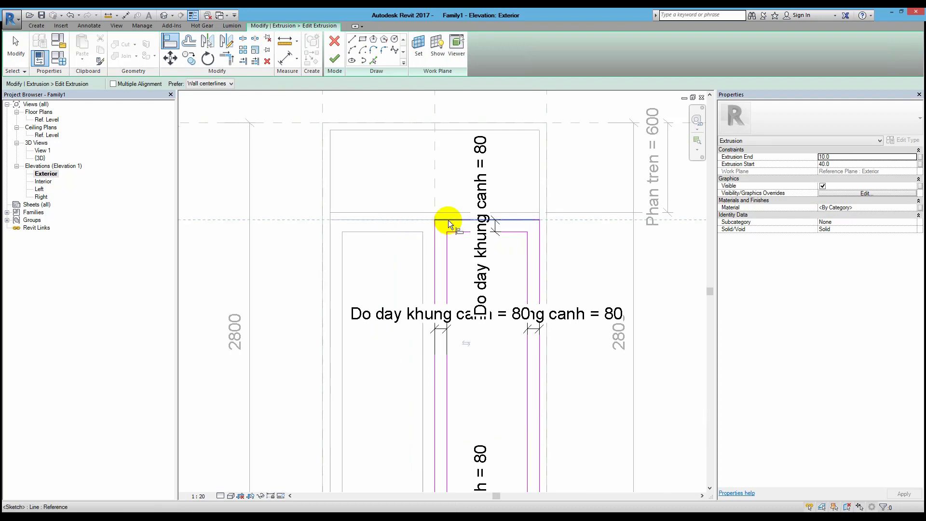
pyautogui.click(447, 219)
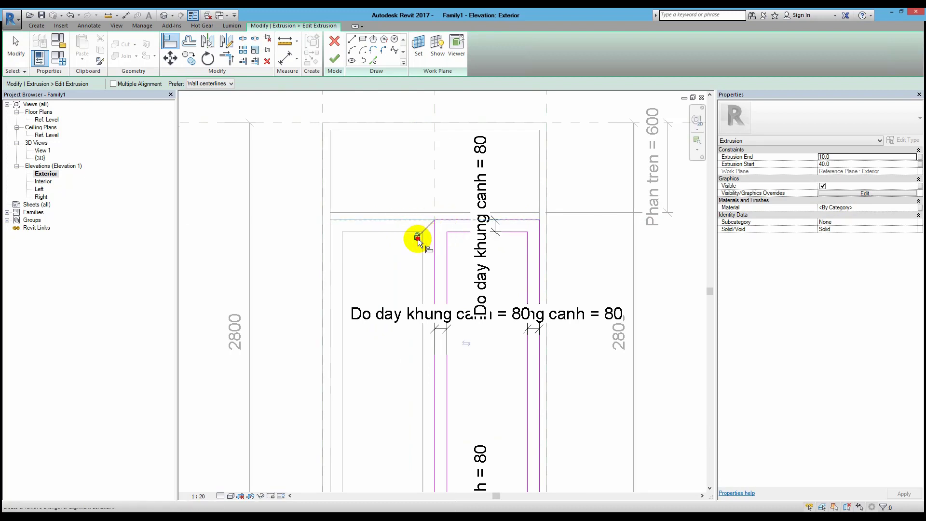
pyautogui.click(336, 60)
# Step: Align the left panel's top outline edge to the transom line and finish its sketch
pyautogui.scroll(-2, 453, 189)
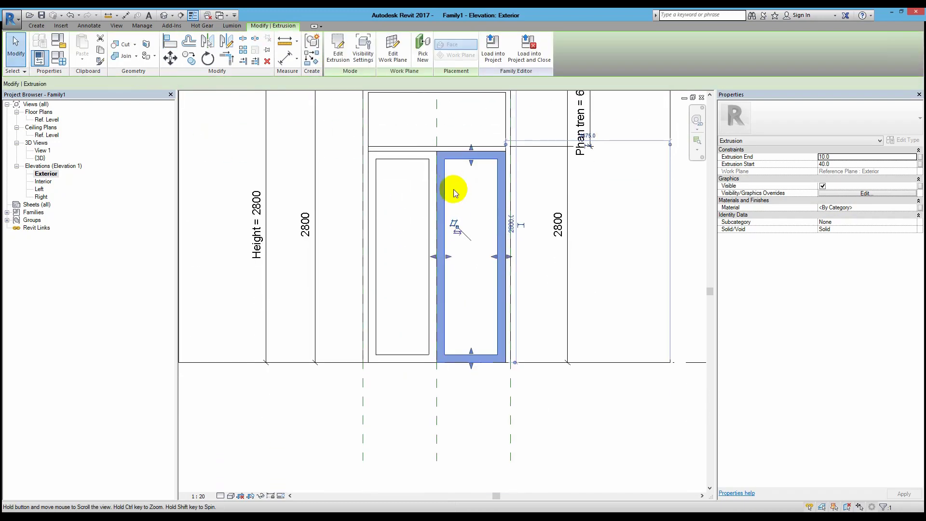
pyautogui.click(534, 283)
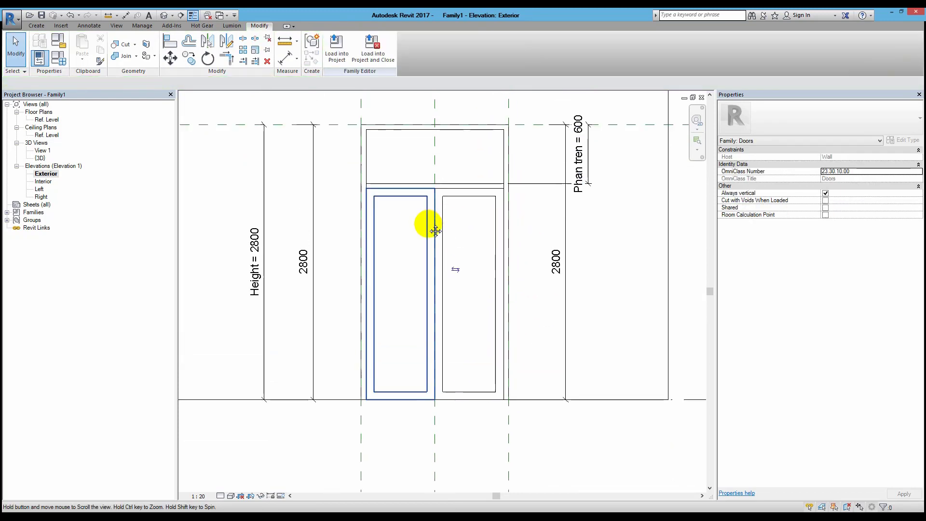
pyautogui.click(398, 212)
pyautogui.click(337, 51)
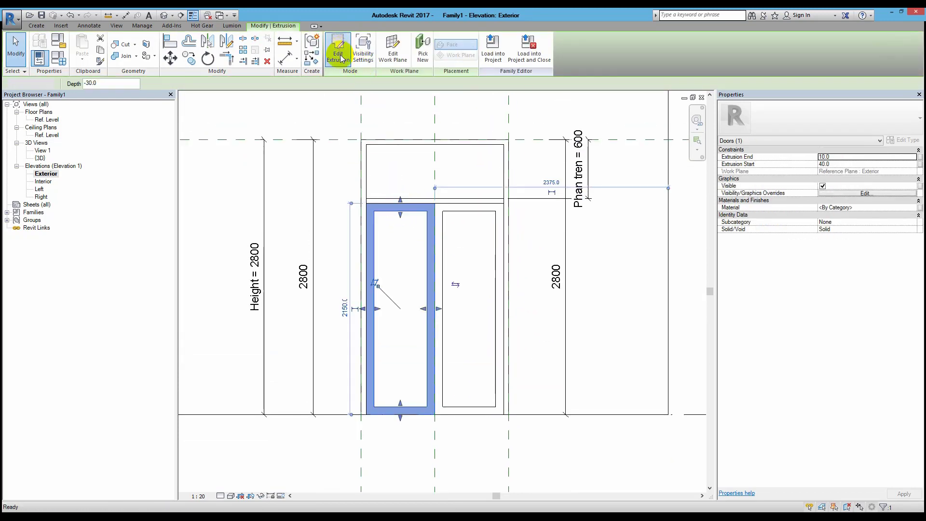
pyautogui.scroll(2, 450, 195)
pyautogui.press('l')
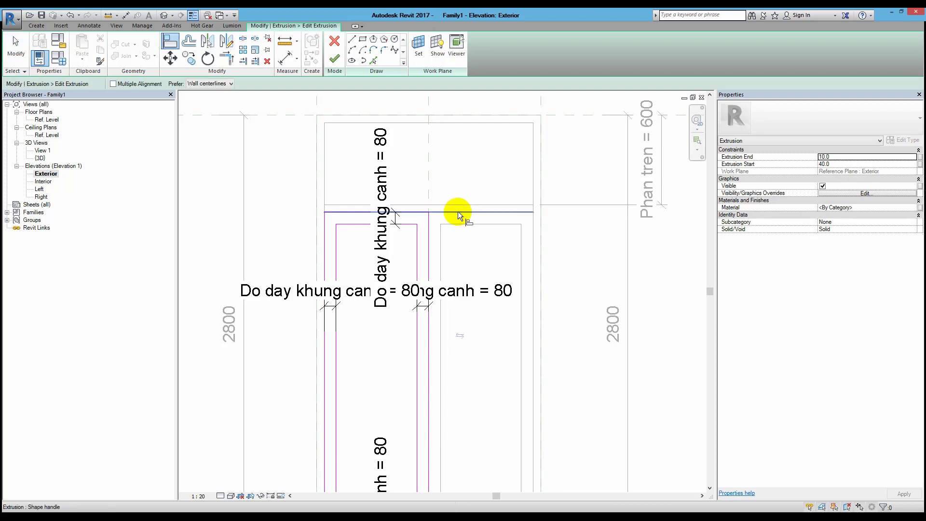
pyautogui.click(458, 212)
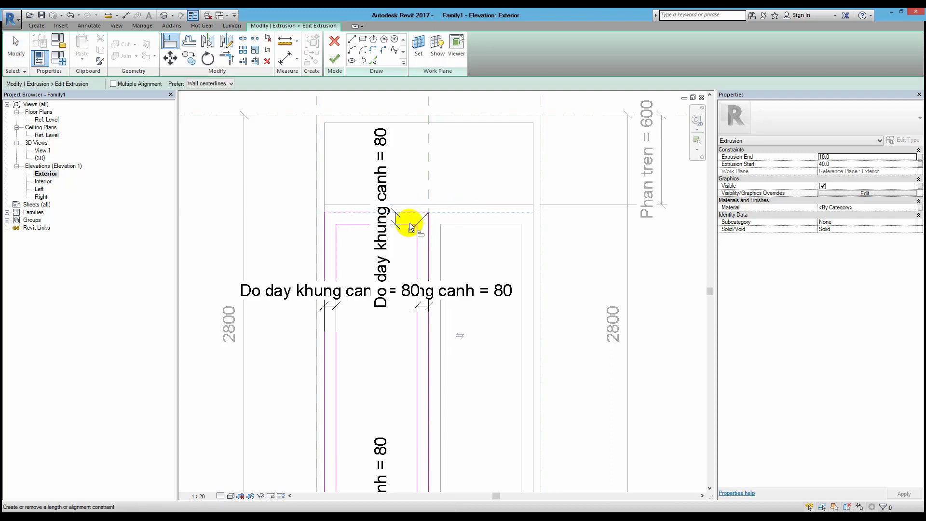
pyautogui.click(334, 59)
pyautogui.scroll(-3, 424, 232)
# Step: Flex the Height dimension to 2900, then set it back to 2800
pyautogui.press('Escape')
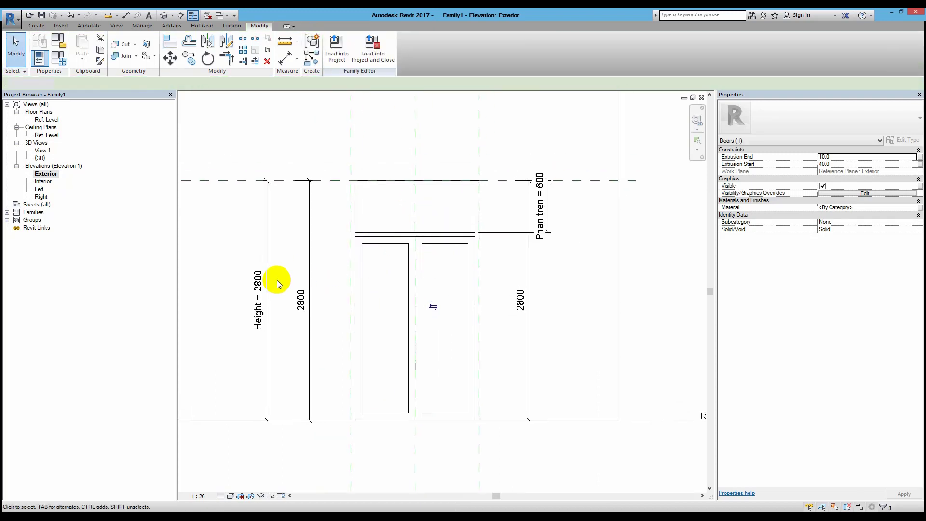
pyautogui.click(260, 289)
pyautogui.write('29')
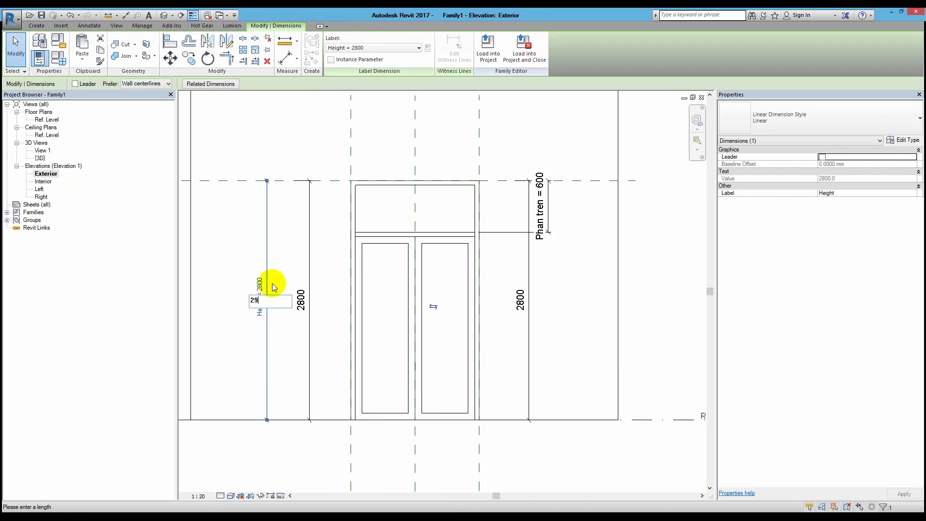
pyautogui.write('00')
pyautogui.press('Return')
pyautogui.click(258, 289)
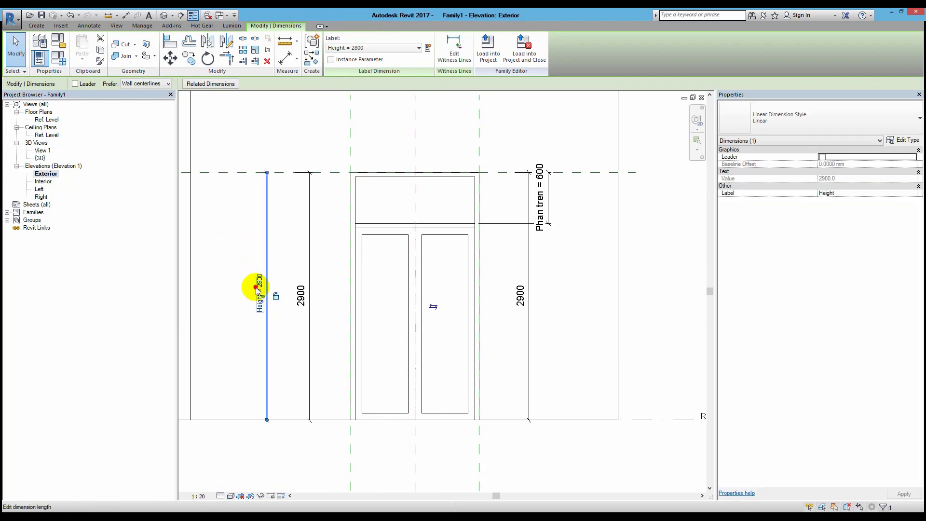
pyautogui.write('2')
pyautogui.press('Return')
pyautogui.scroll(-2, 289, 270)
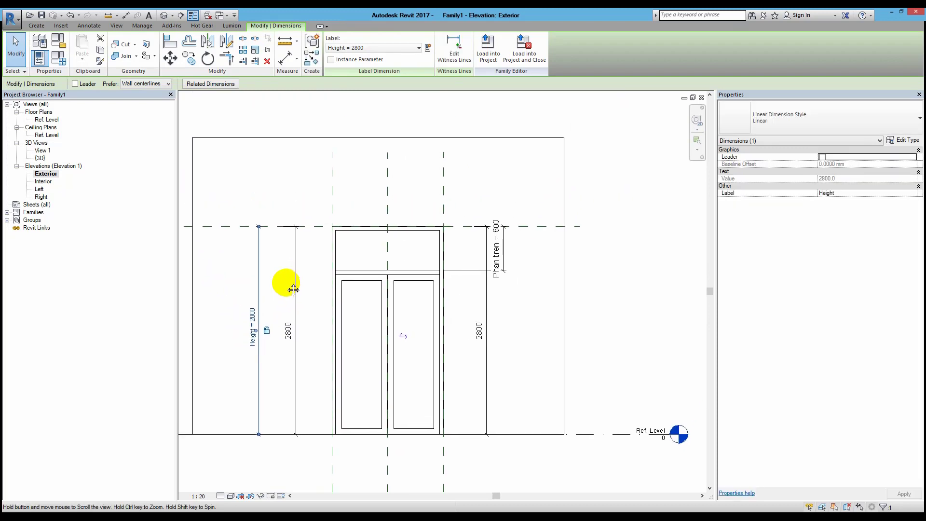
pyautogui.press('Escape')
# Step: In Family Types, apply a Width of 1300, then restore 1500 and close
pyautogui.click(59, 57)
pyautogui.click(787, 150)
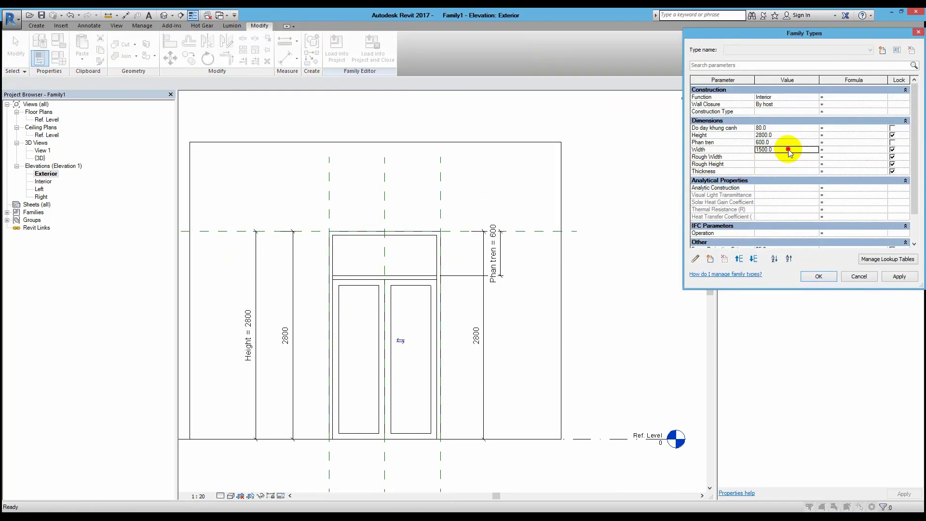
pyautogui.write('1300')
pyautogui.click(898, 276)
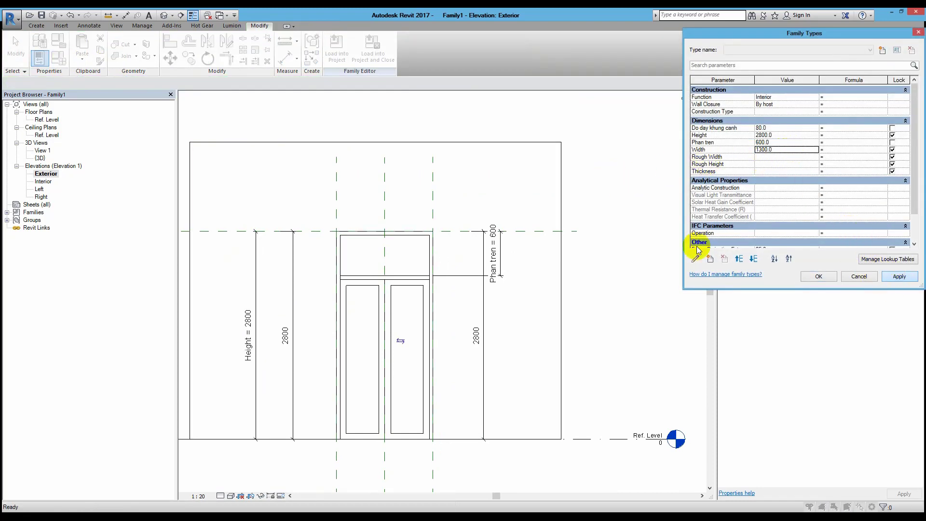
pyautogui.click(899, 276)
pyautogui.click(814, 282)
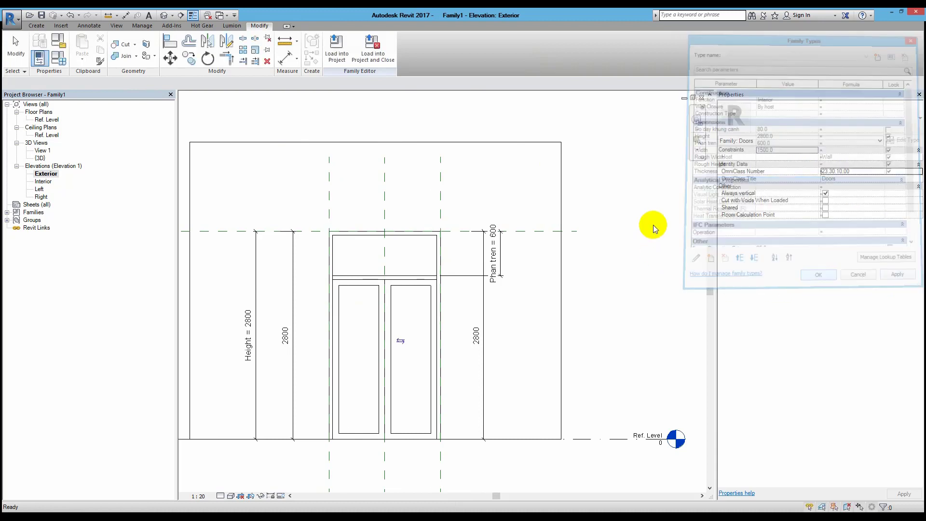
# Step: Switch to the 3D view and orbit to face the door straight on
pyautogui.click(163, 15)
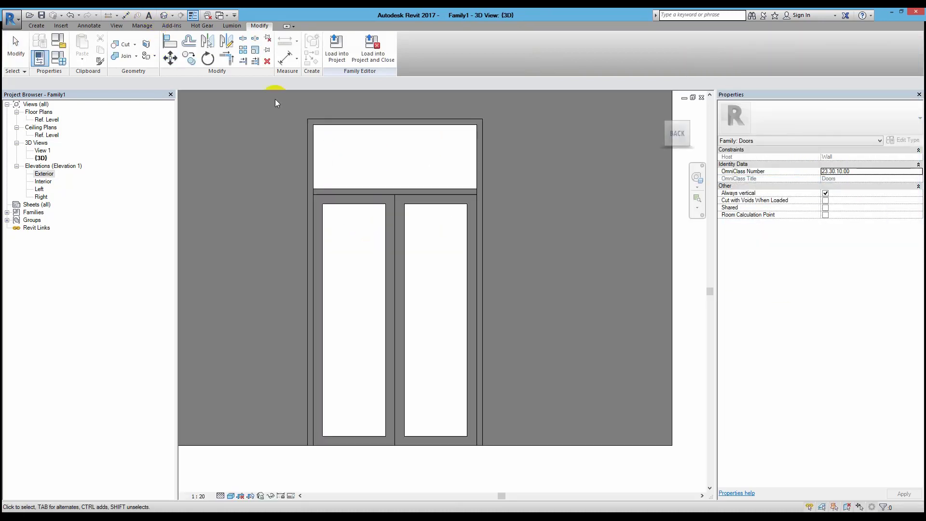
pyautogui.scroll(3, 419, 200)
pyautogui.moveTo(419, 200)
pyautogui.keyDown('shift'); pyautogui.mouseDown(button='middle')
pyautogui.moveTo(458, 224)
pyautogui.moveTo(210, 184)
pyautogui.mouseUp(button='middle'); pyautogui.keyUp('shift')
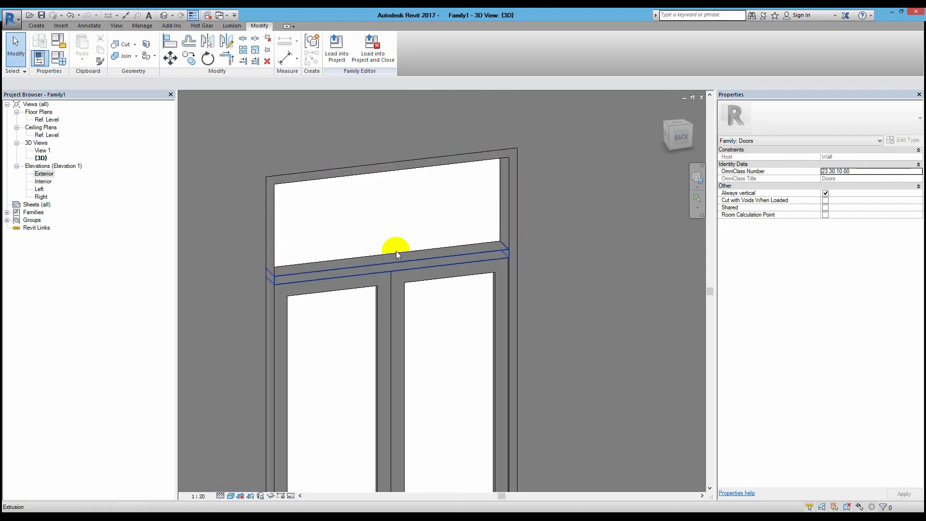
pyautogui.scroll(-3, 346, 203)
pyautogui.moveTo(408, 176)
pyautogui.keyDown('shift'); pyautogui.mouseDown(button='middle')
pyautogui.moveTo(372, 83)
pyautogui.moveTo(407, 76)
pyautogui.moveTo(410, 134)
pyautogui.mouseUp(button='middle'); pyautogui.keyUp('shift')
# Step: Using WP, choose Pick a plane to set a new work plane on the left panel
pyautogui.press('w')
pyautogui.press('p')
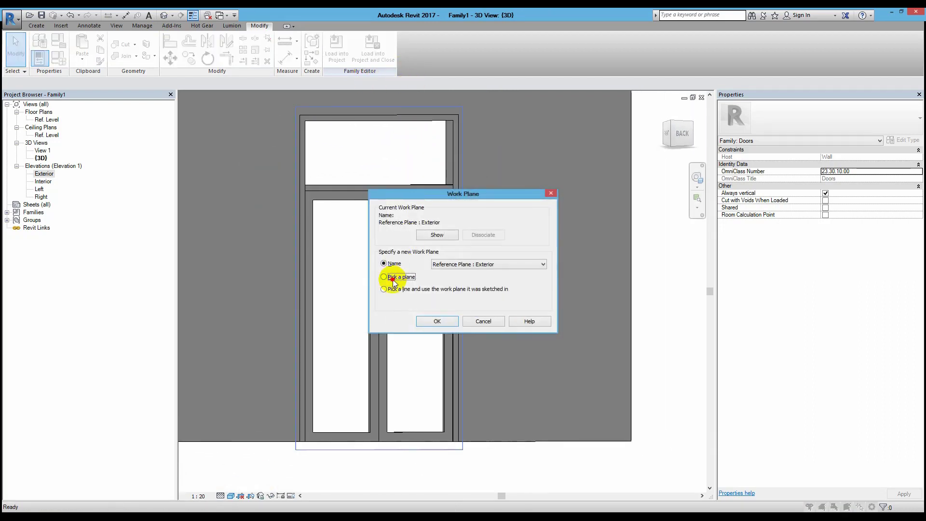
pyautogui.click(393, 278)
pyautogui.click(432, 320)
pyautogui.scroll(4, 369, 205)
pyautogui.scroll(1, 357, 208)
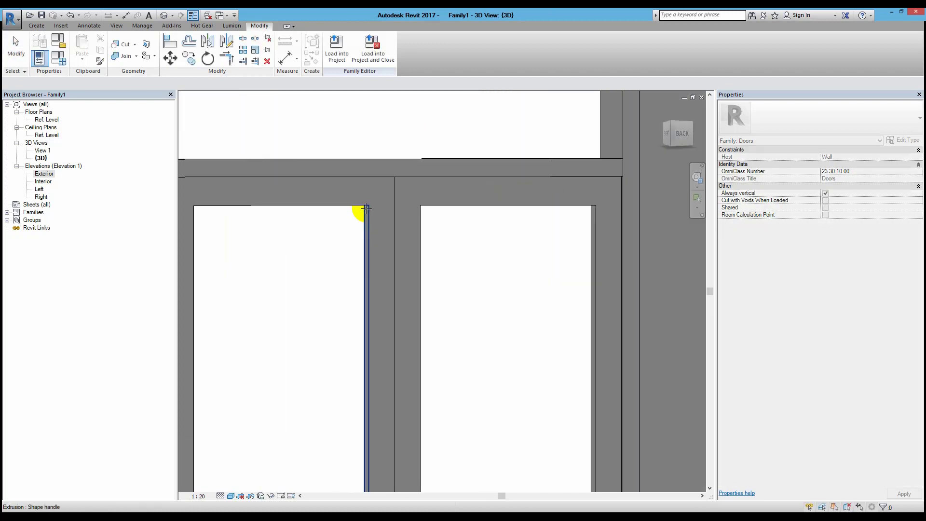
pyautogui.keyDown('shift'); pyautogui.moveTo(370, 209); pyautogui.dragTo(391, 200, button='middle'); pyautogui.keyUp('shift')
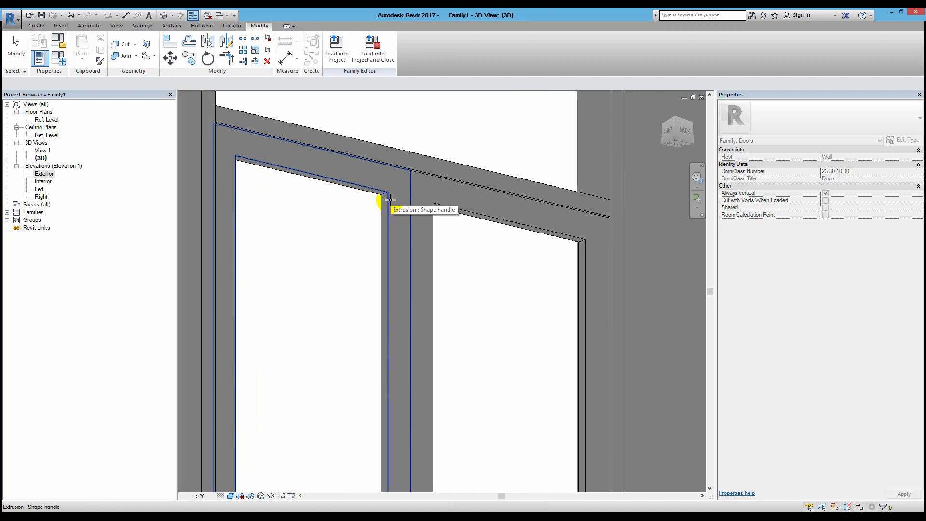
# Step: Start an extrusion with Extrusion End -15, Extrusion Start -25 and material Glass
pyautogui.click(36, 26)
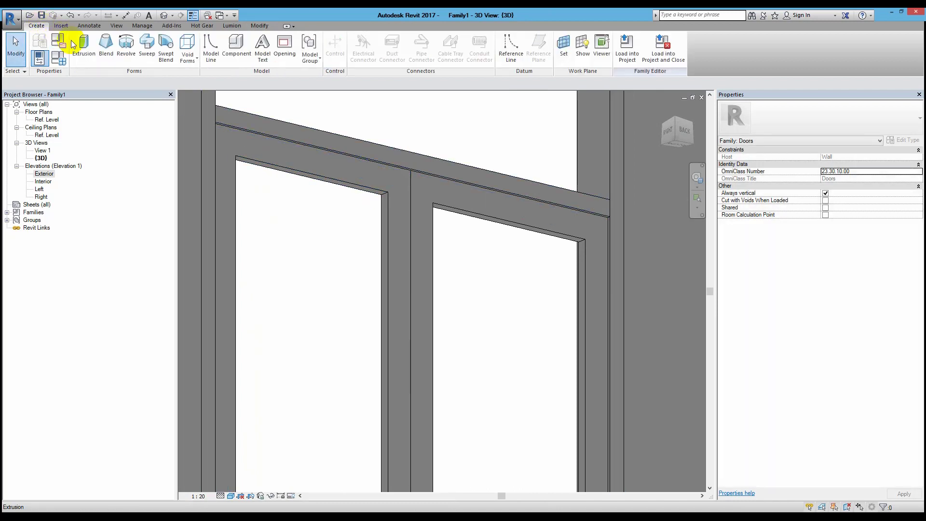
pyautogui.click(73, 45)
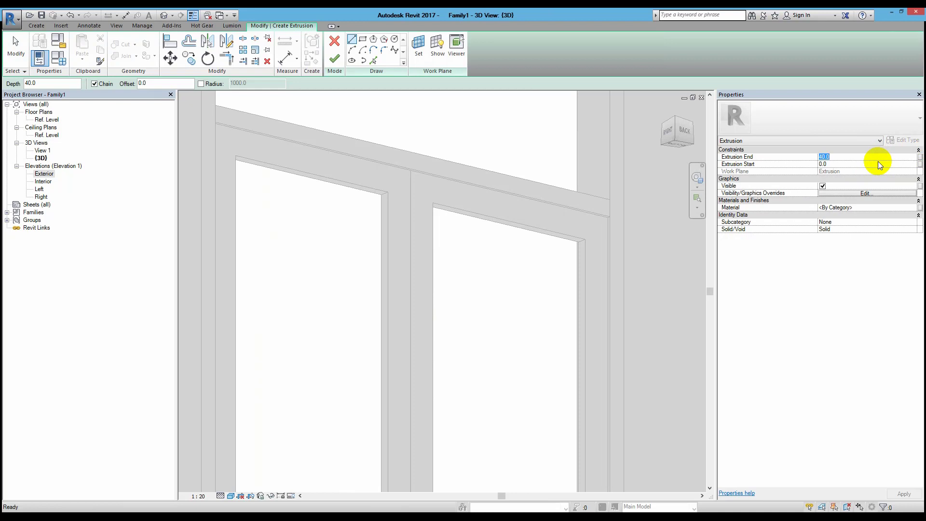
pyautogui.write('1')
pyautogui.write('5')
pyautogui.press('Return')
pyautogui.click(855, 164)
pyautogui.write('-25')
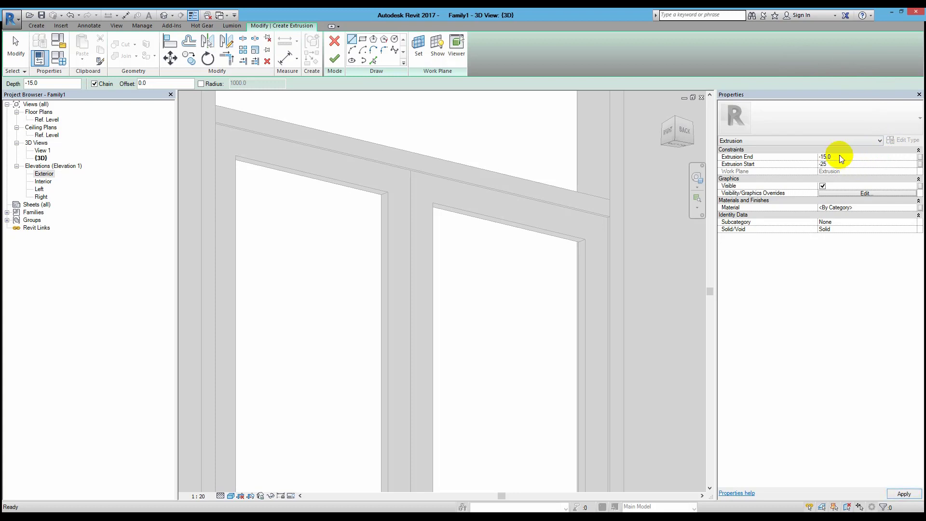
pyautogui.press('Return')
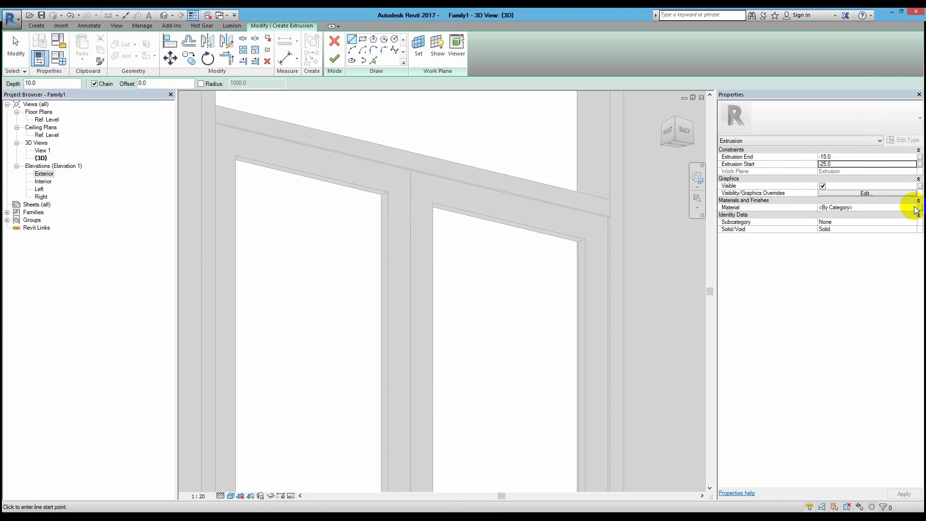
pyautogui.click(916, 208)
pyautogui.click(909, 205)
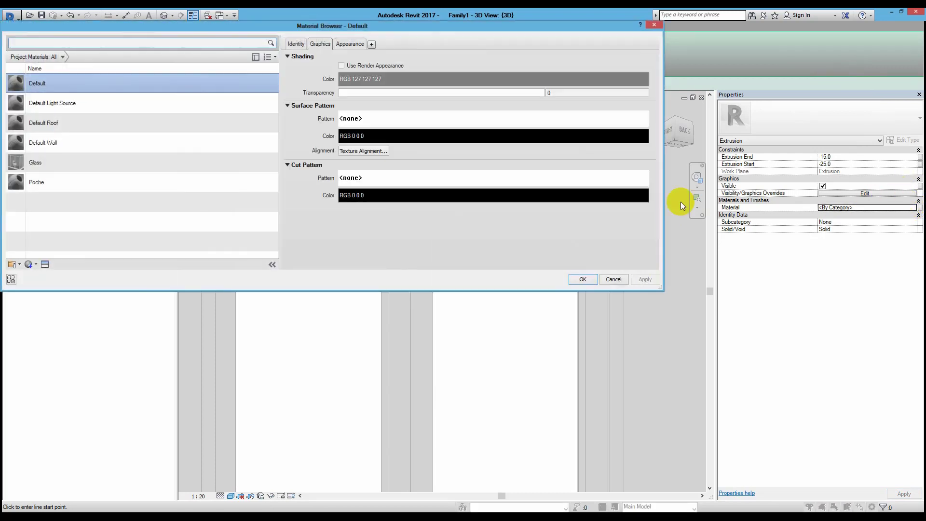
pyautogui.click(188, 165)
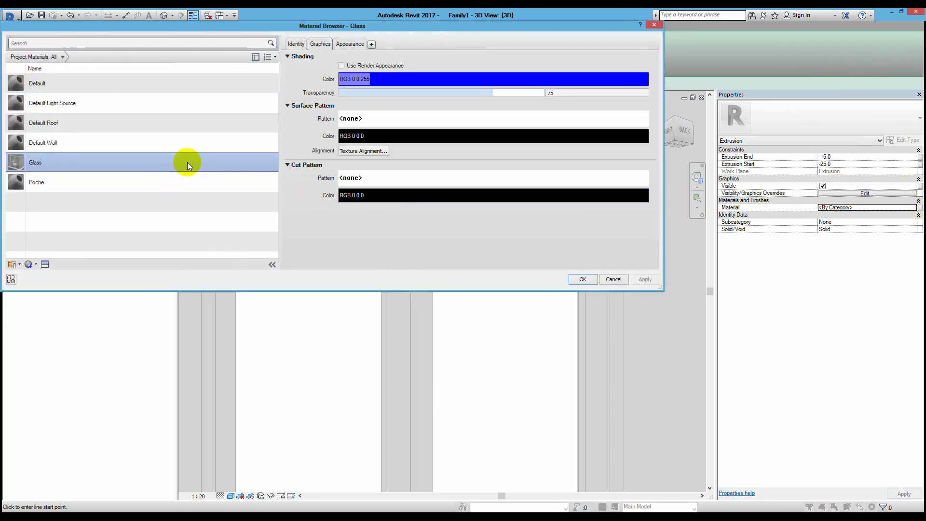
pyautogui.press('Return')
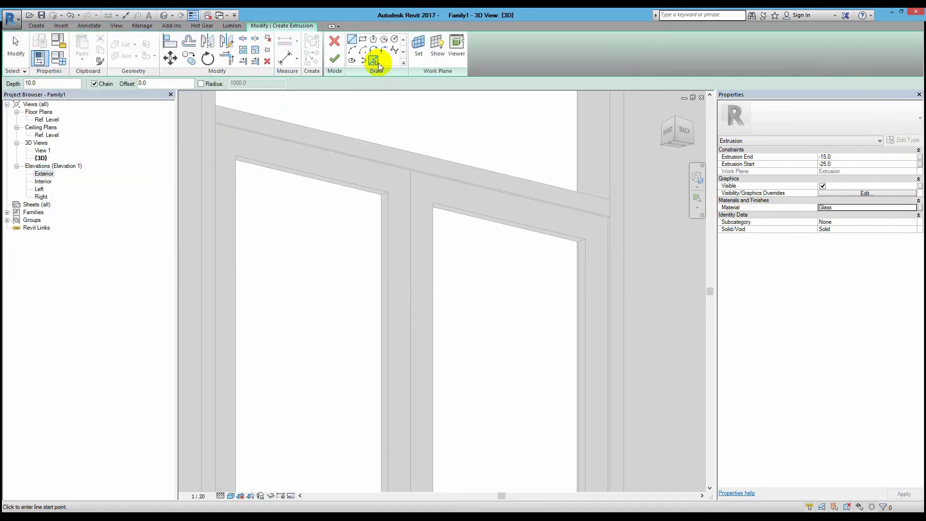
# Step: Outline the left opening by picking its chained edges with Tab, then finish the extrusion
pyautogui.click(374, 60)
pyautogui.press('Tab')
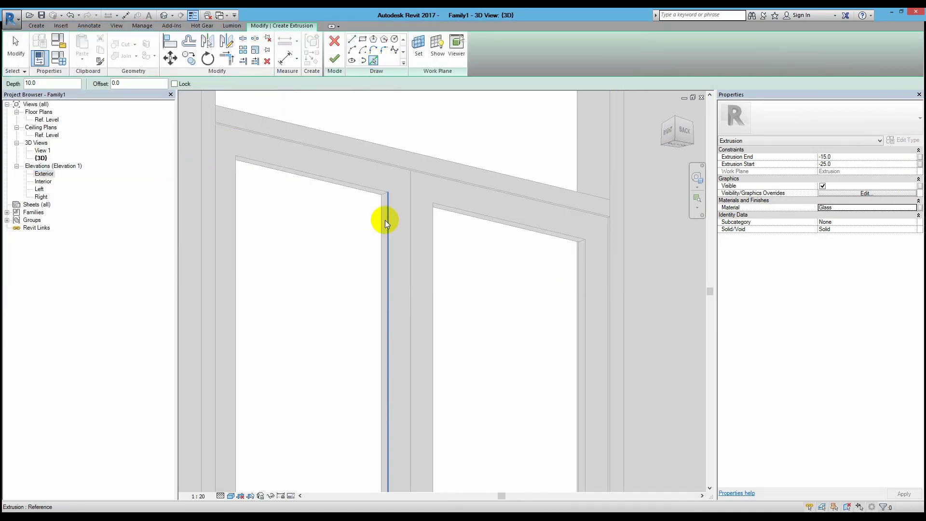
pyautogui.press('Tab')
pyautogui.click(389, 218)
pyautogui.keyDown('shift'); pyautogui.moveTo(390, 218); pyautogui.dragTo(407, 176, button='middle'); pyautogui.keyUp('shift')
pyautogui.scroll(-3, 407, 176)
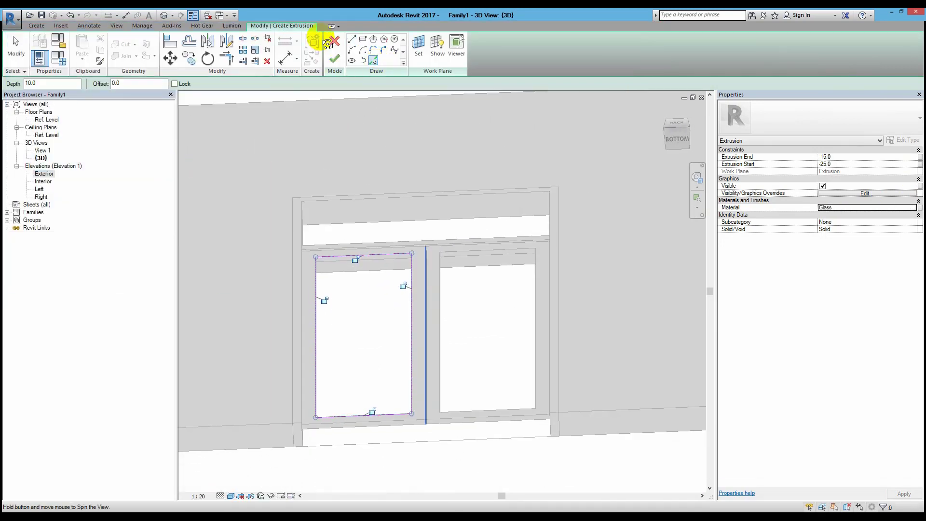
pyautogui.scroll(3, 320, 176)
pyautogui.click(335, 60)
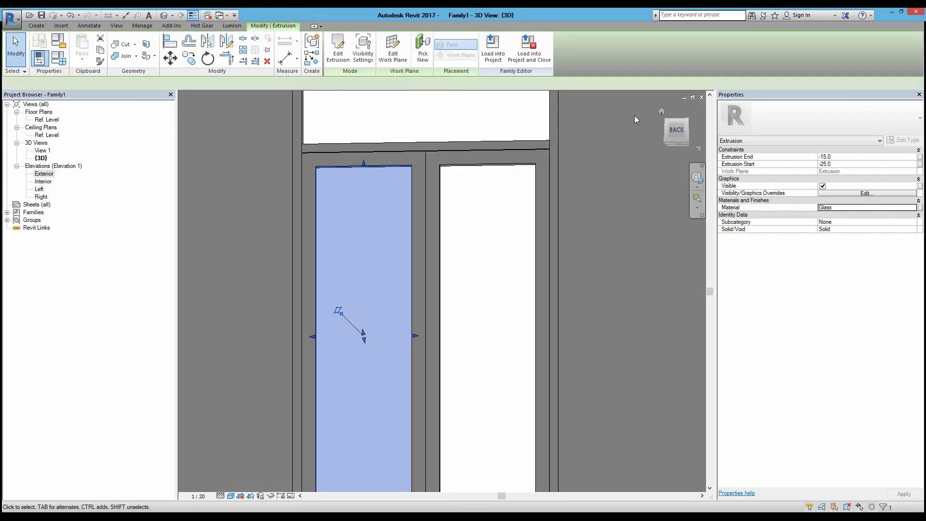
# Step: Inspect the glass pane from an angled orbit, then return to the straight BACK view
pyautogui.click(676, 130)
pyautogui.click(589, 207)
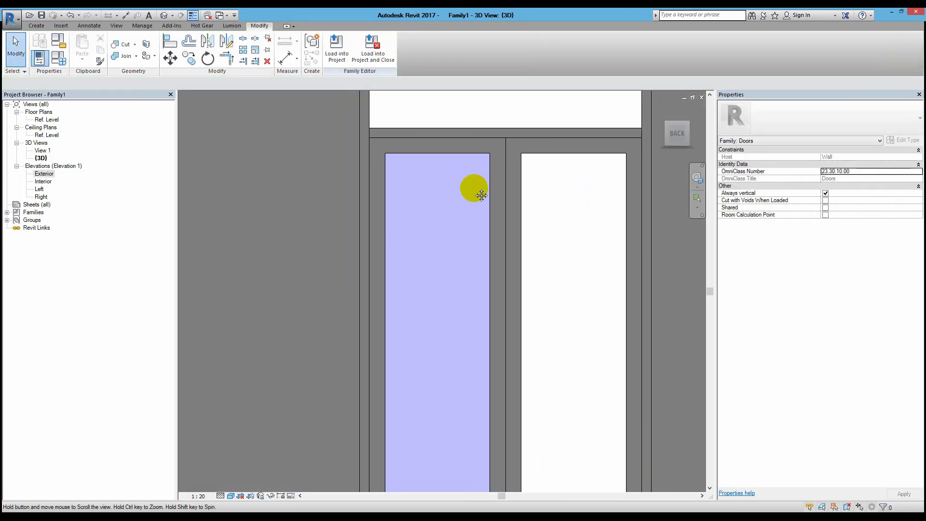
pyautogui.click(483, 191)
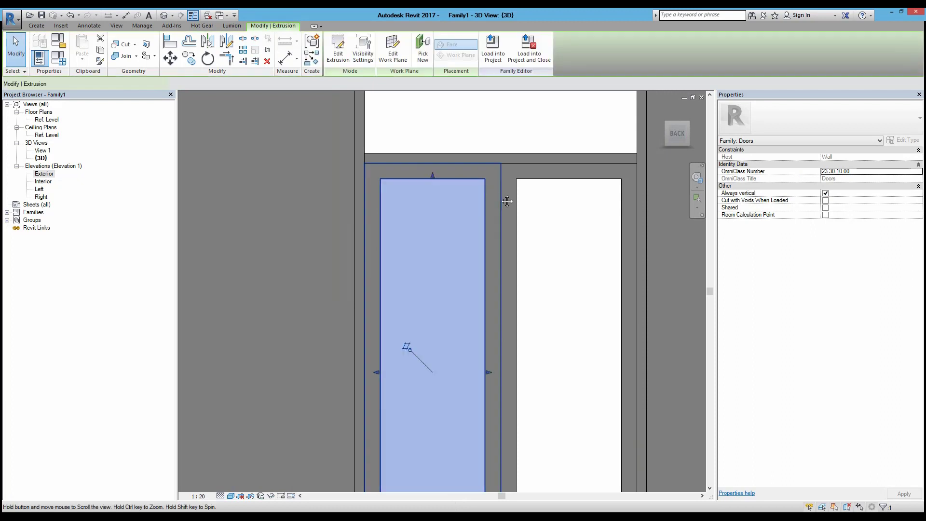
pyautogui.keyDown('shift'); pyautogui.moveTo(482, 190); pyautogui.dragTo(554, 217, button='middle'); pyautogui.keyUp('shift')
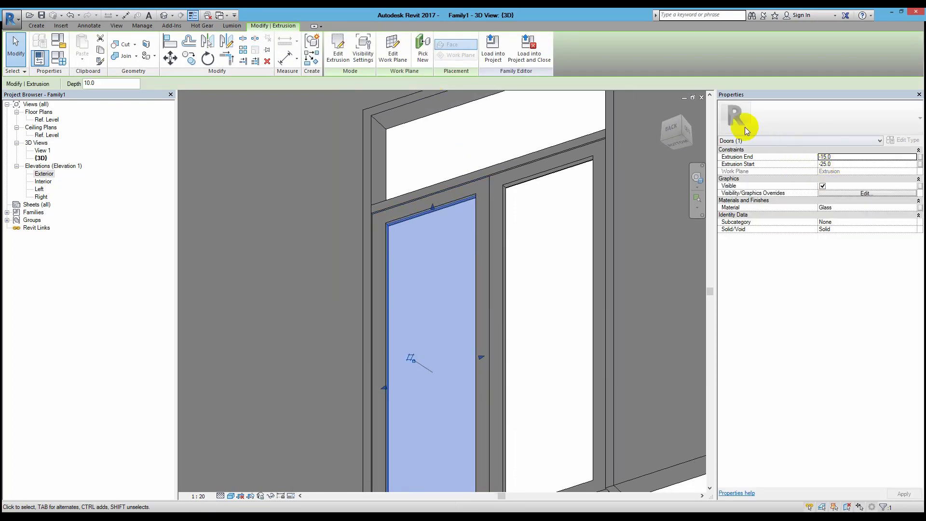
pyautogui.click(674, 129)
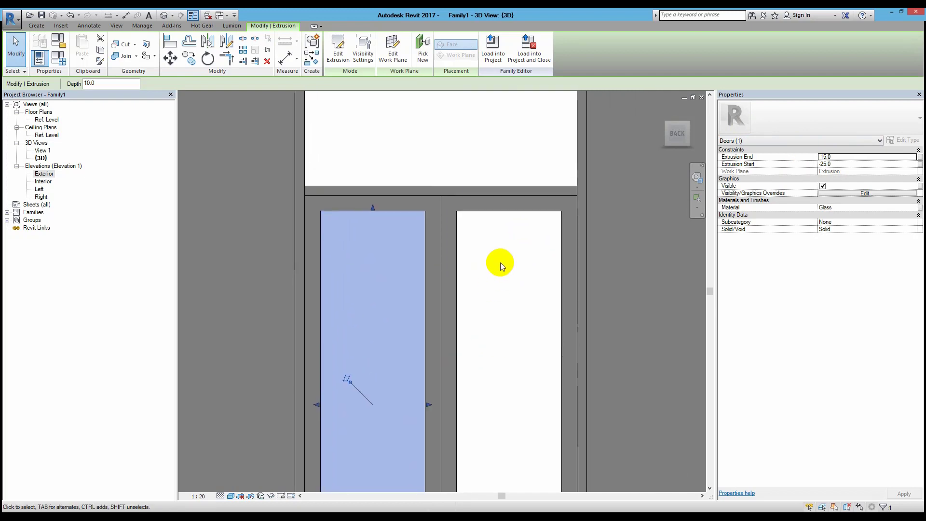
# Step: Reselect the left glass panel, look up at it, then return to BACK and pan toward it
pyautogui.click(423, 219)
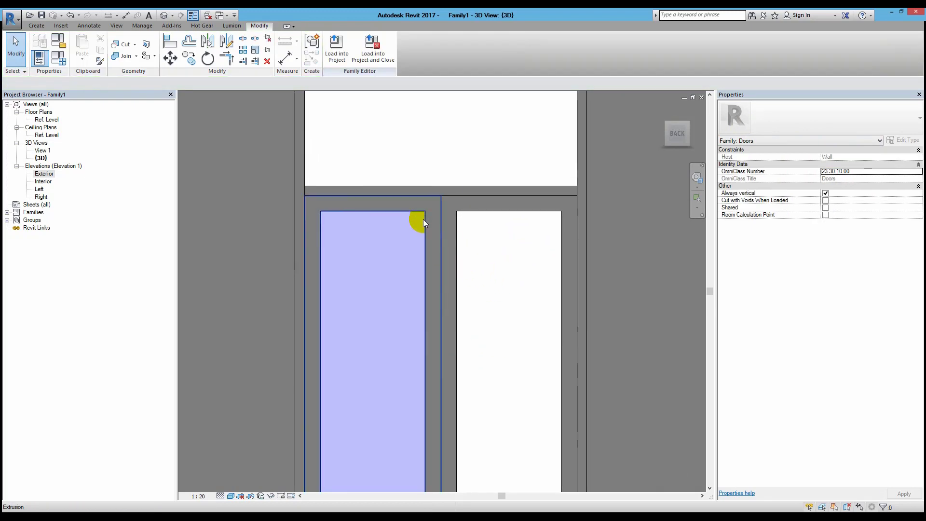
pyautogui.click(423, 220)
pyautogui.scroll(5, 429, 212)
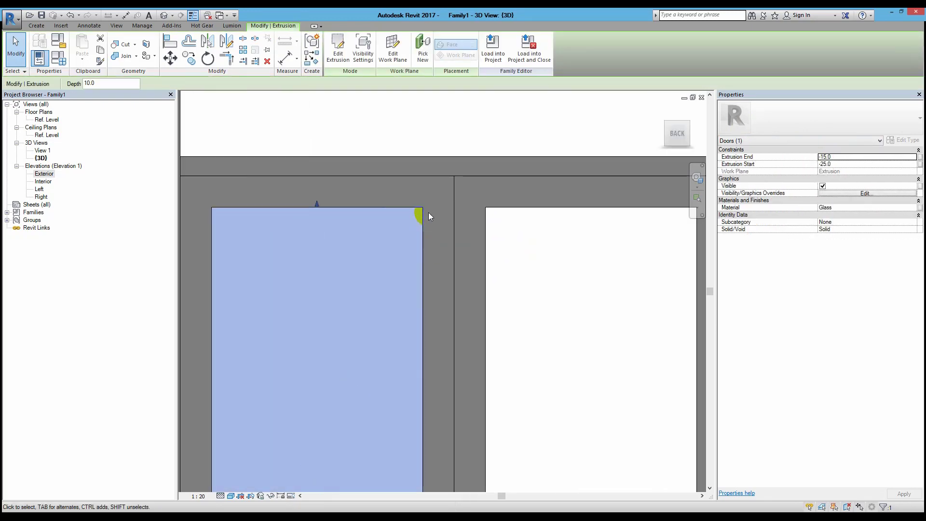
pyautogui.scroll(-4, 422, 213)
pyautogui.keyDown('shift'); pyautogui.moveTo(434, 223); pyautogui.dragTo(451, 165, button='middle'); pyautogui.keyUp('shift')
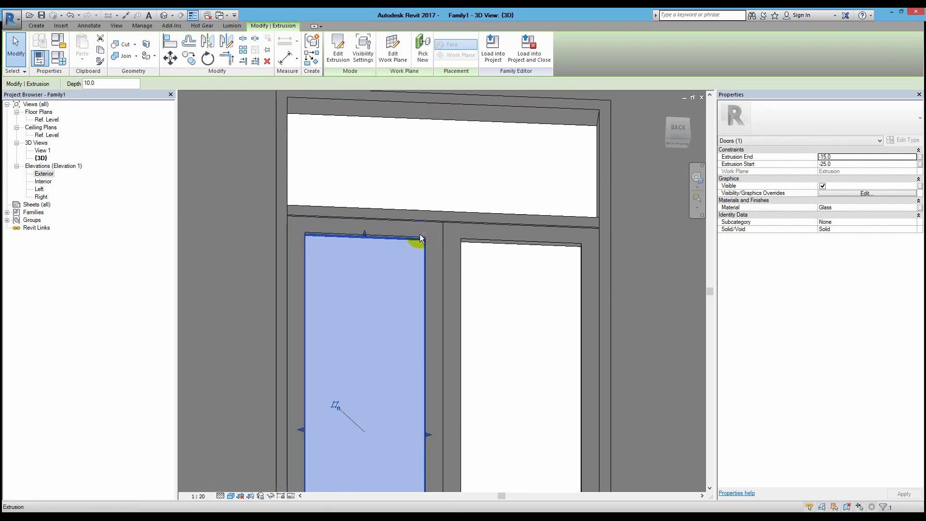
pyautogui.click(681, 128)
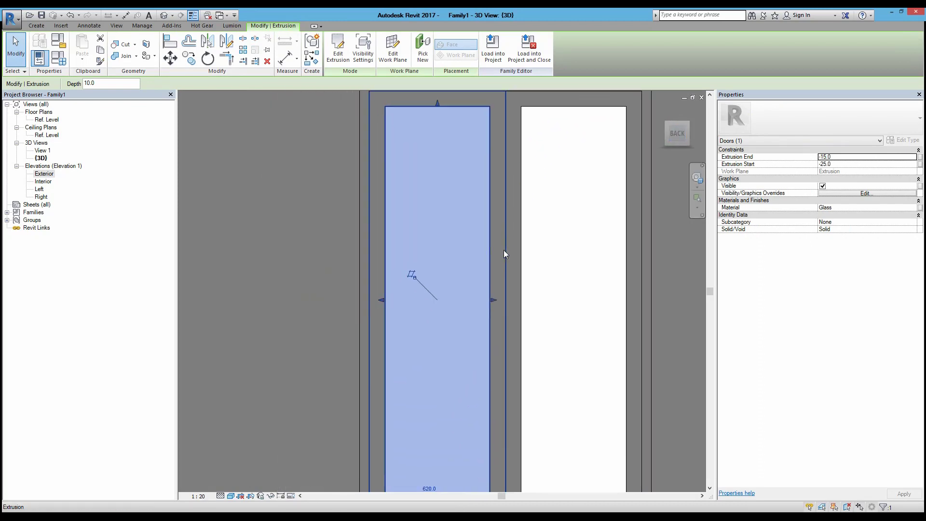
pyautogui.press('c')
pyautogui.press('o')
pyautogui.moveTo(494, 217); pyautogui.dragTo(448, 273, button='middle')
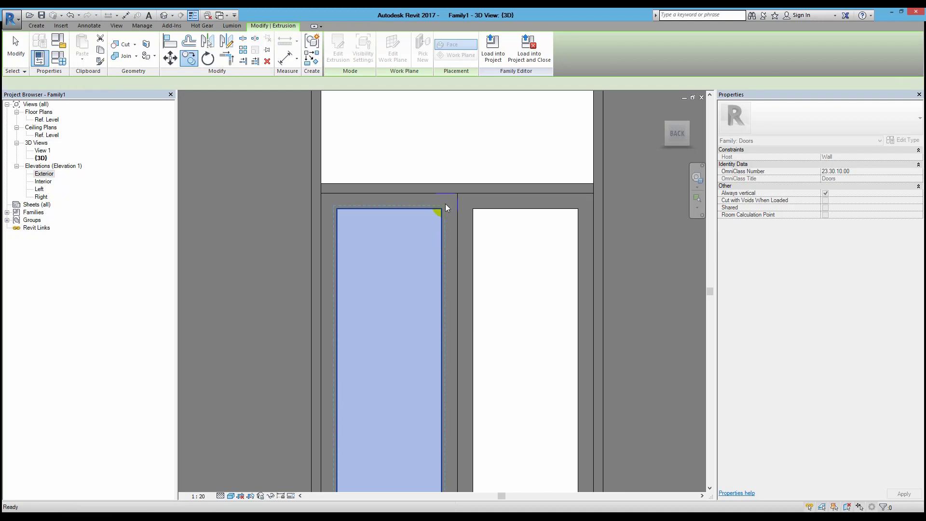
# Step: Redraw the left glass panel's sketch from the pane edges with Lock on, and finish
pyautogui.click(338, 49)
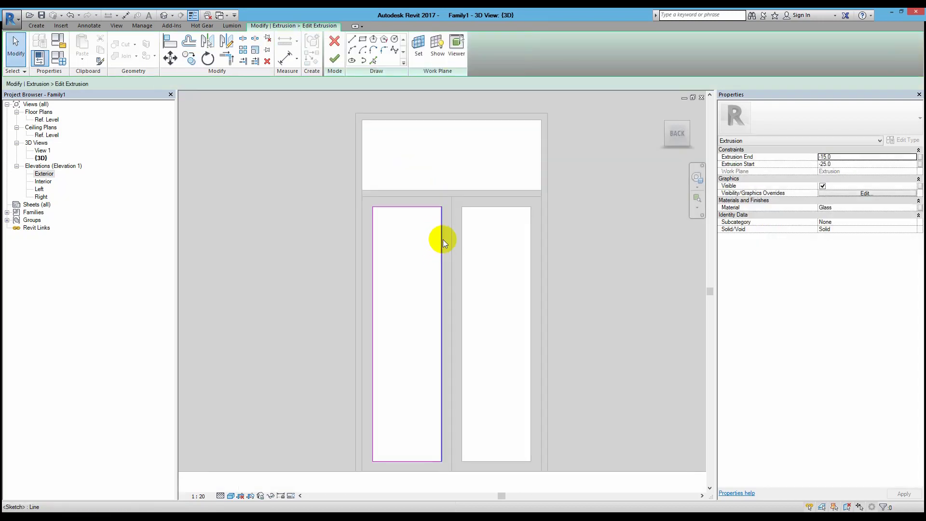
pyautogui.moveTo(320, 174); pyautogui.dragTo(521, 491)
pyautogui.press('Delete')
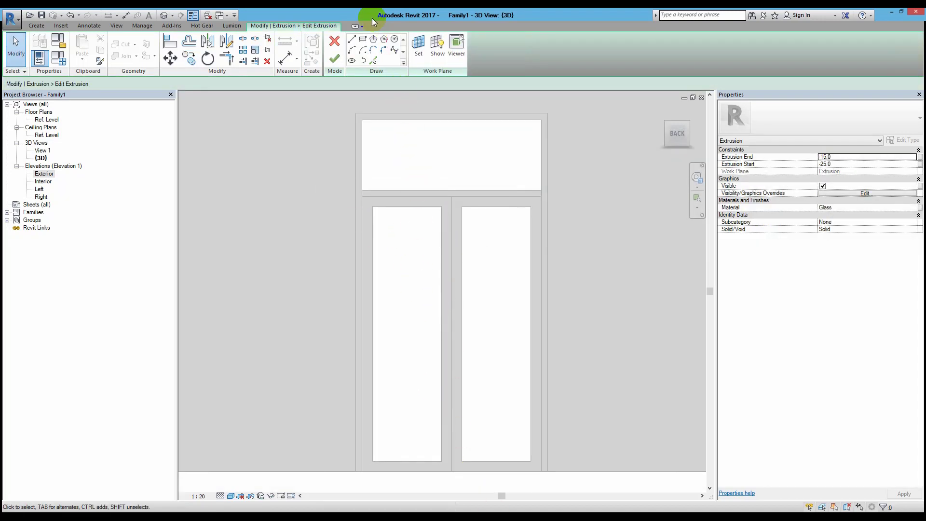
pyautogui.click(362, 41)
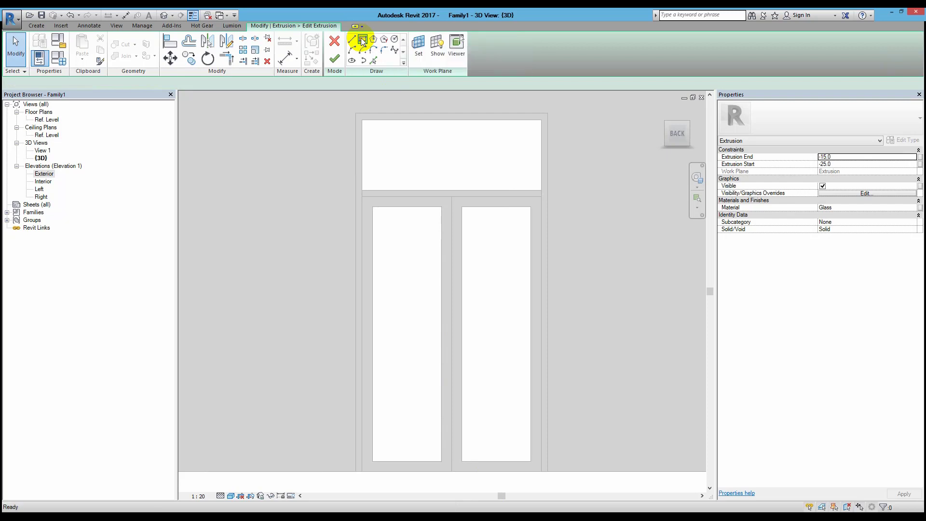
pyautogui.click(373, 62)
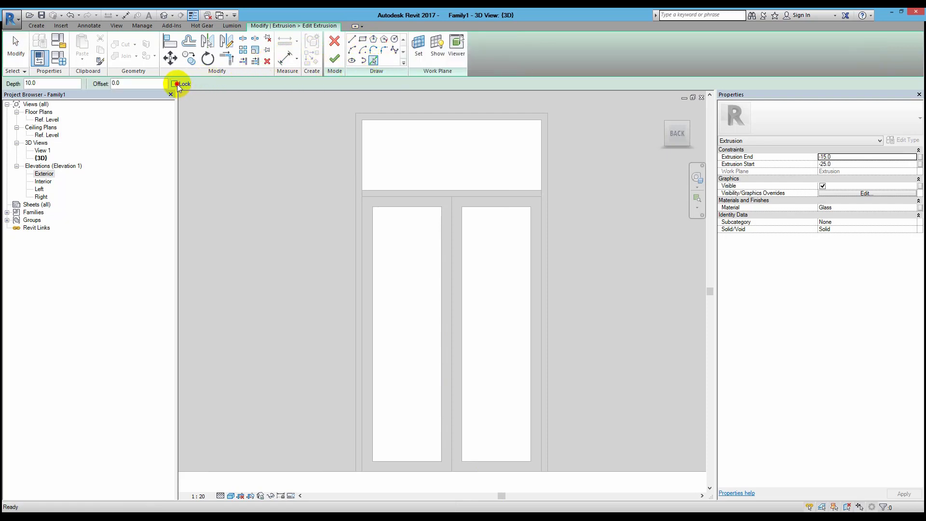
pyautogui.click(374, 228)
pyautogui.click(427, 210)
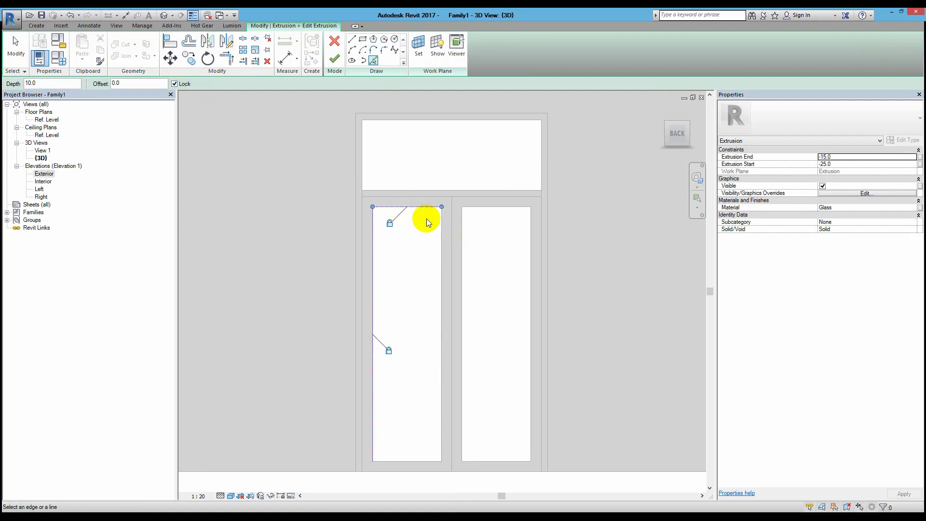
pyautogui.click(441, 246)
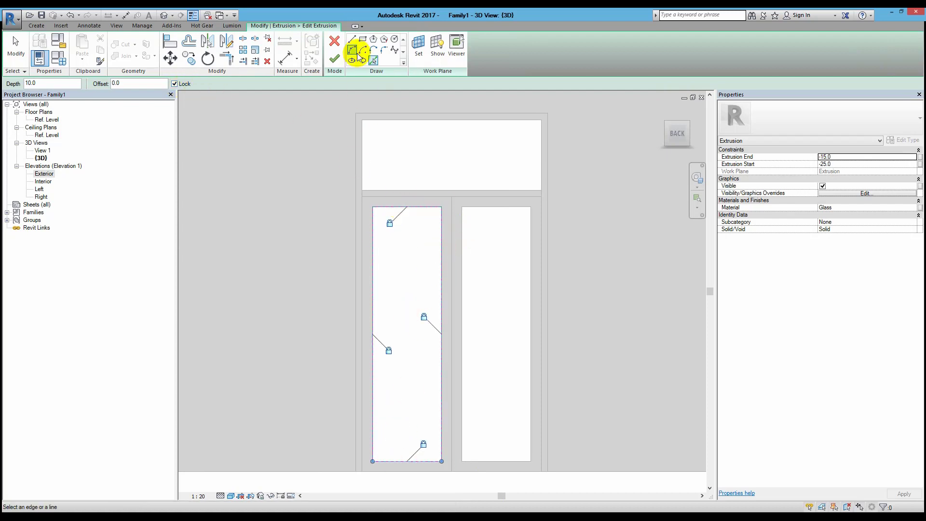
pyautogui.click(338, 59)
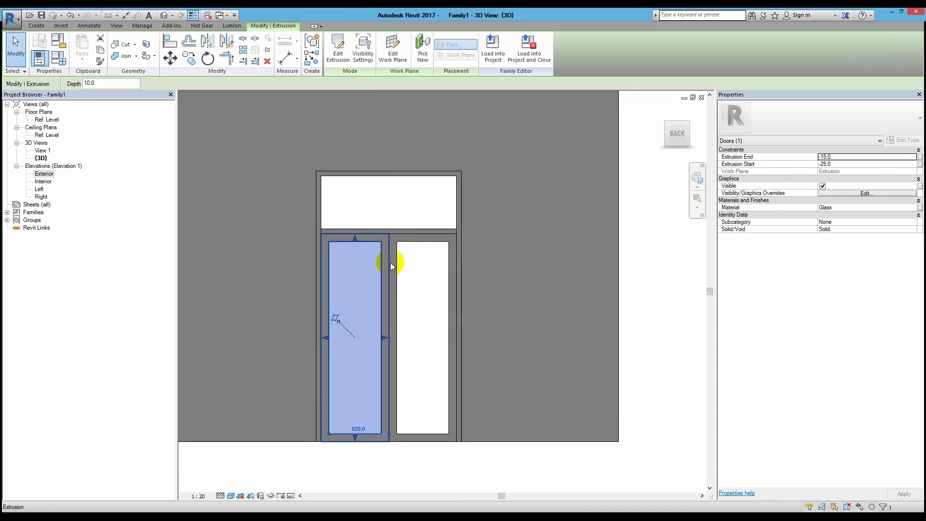
# Step: Copy the glass panel across to the right door opening
pyautogui.click(136, 96)
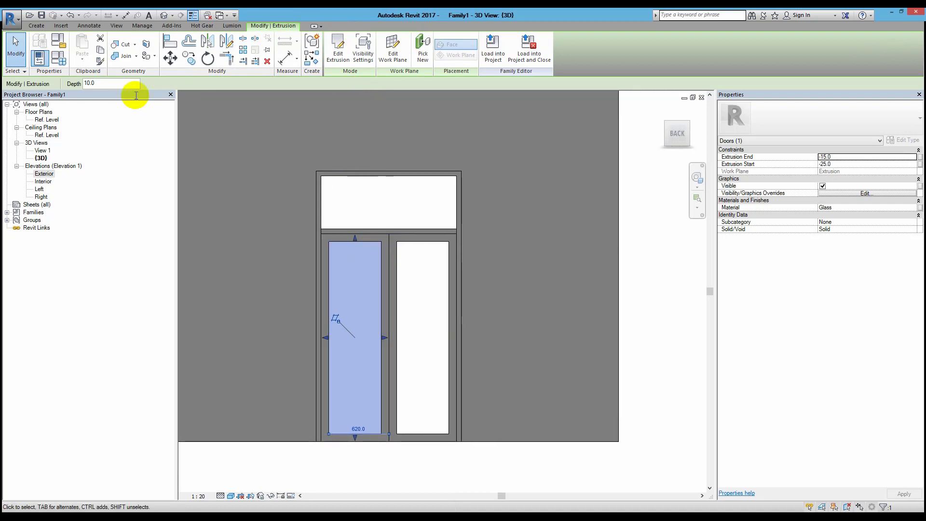
pyautogui.press('r')
pyautogui.press('o')
pyautogui.click(329, 259)
pyautogui.click(638, 261)
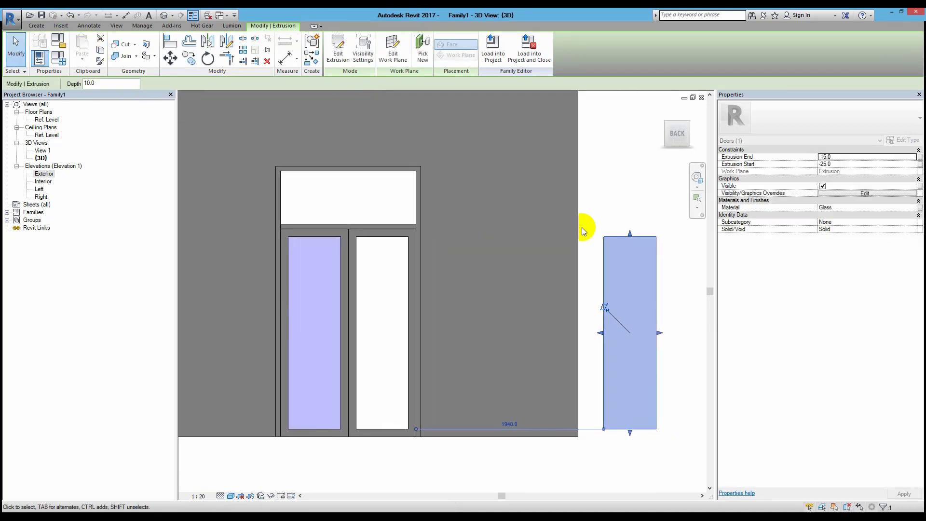
# Step: Re-sketch the copy on the right pane's left, top, bottom and right edges, and finish
pyautogui.click(338, 48)
pyautogui.click(372, 61)
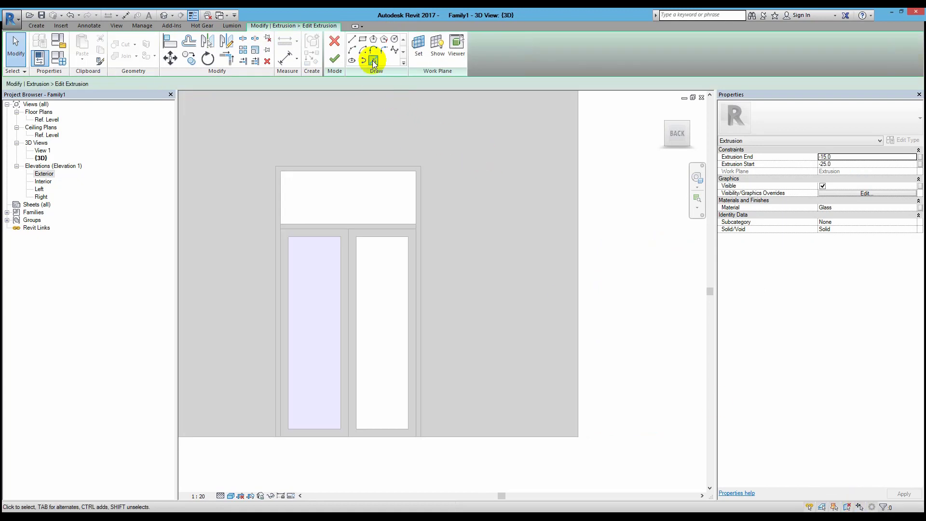
pyautogui.click(358, 258)
pyautogui.click(375, 238)
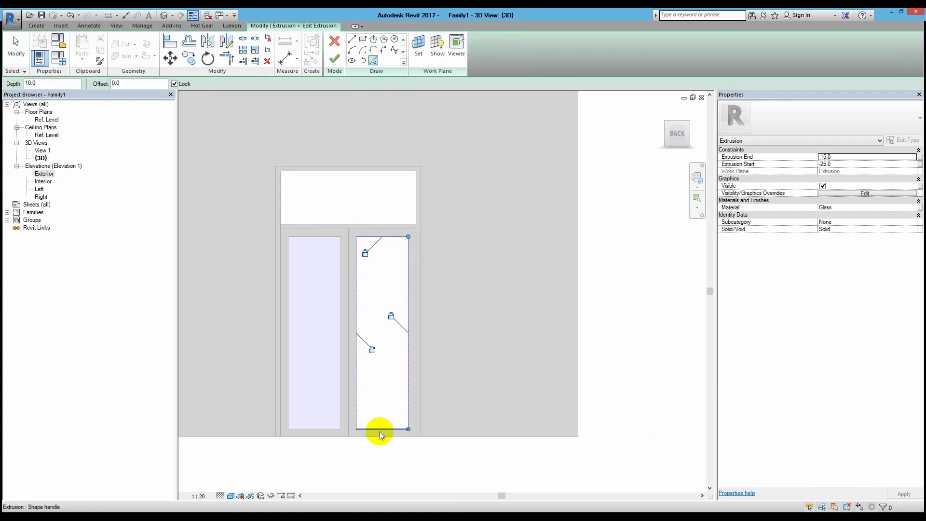
pyautogui.click(380, 431)
pyautogui.click(414, 260)
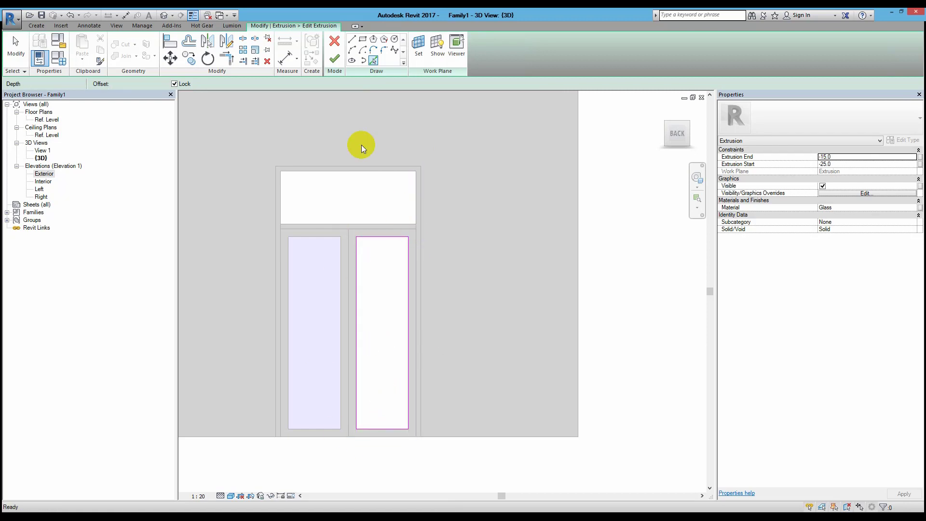
pyautogui.click(333, 59)
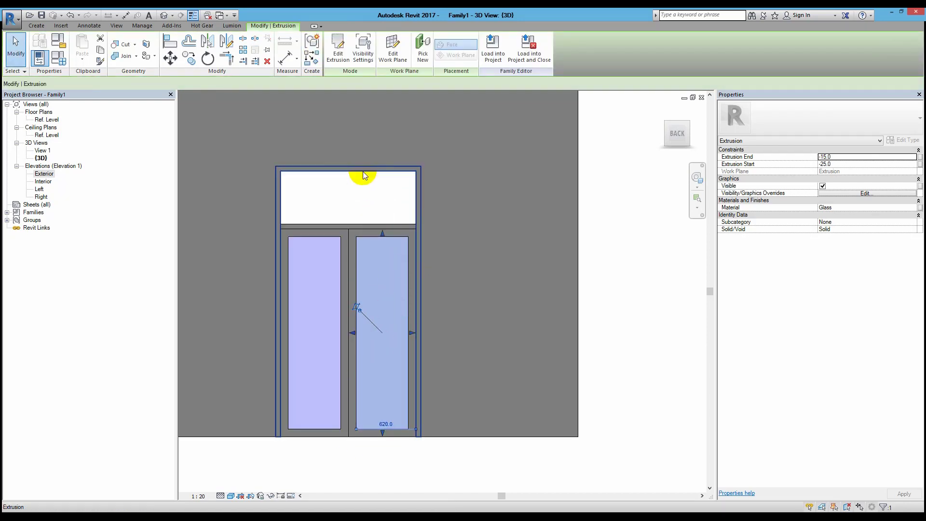
pyautogui.click(362, 196)
pyautogui.press('Escape')
pyautogui.moveTo(357, 196)
pyautogui.keyDown('shift'); pyautogui.mouseDown(button='middle')
pyautogui.moveTo(333, 181)
pyautogui.moveTo(260, 181)
pyautogui.mouseUp(button='middle'); pyautogui.keyUp('shift')
# Step: Review the work plane settings and close them unchanged
pyautogui.doubleClick(305, 194)
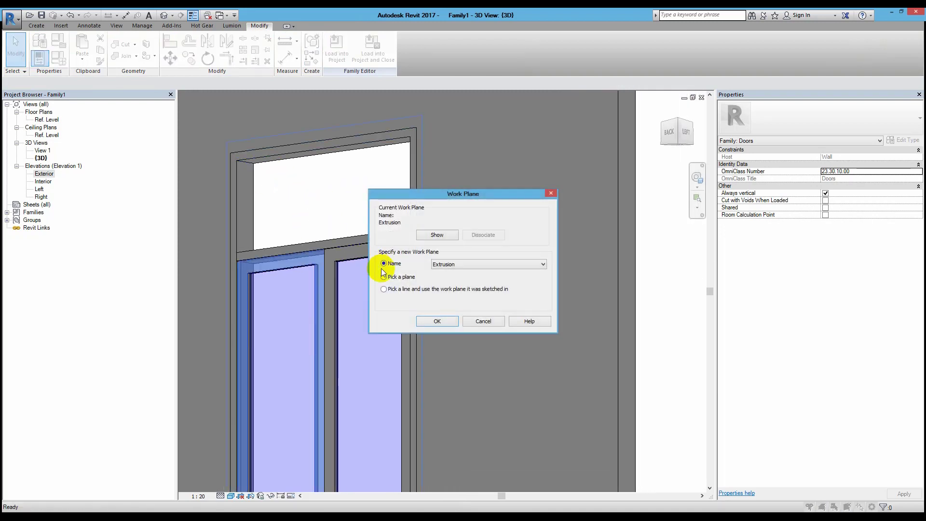
pyautogui.click(426, 320)
pyautogui.scroll(3, 301, 167)
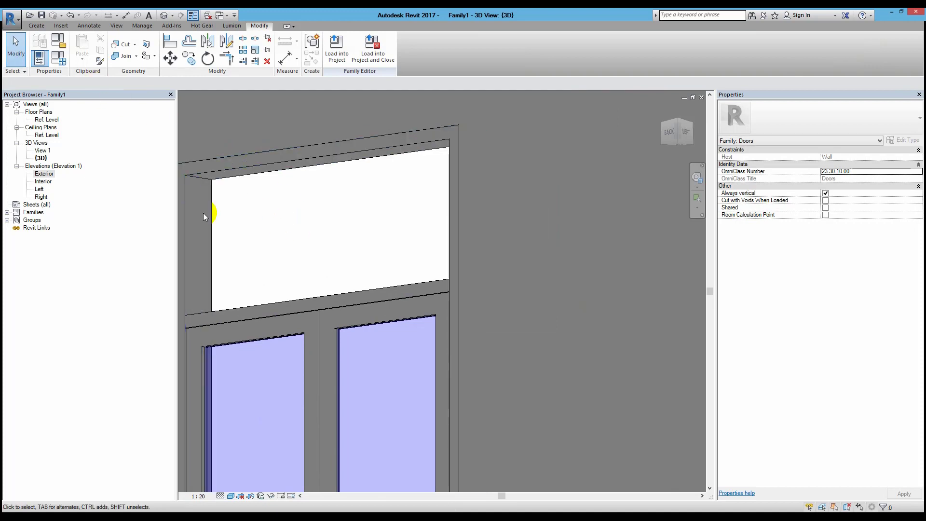
# Step: Start a new extrusion and turn the view to face the back of the door
pyautogui.click(36, 25)
pyautogui.click(76, 43)
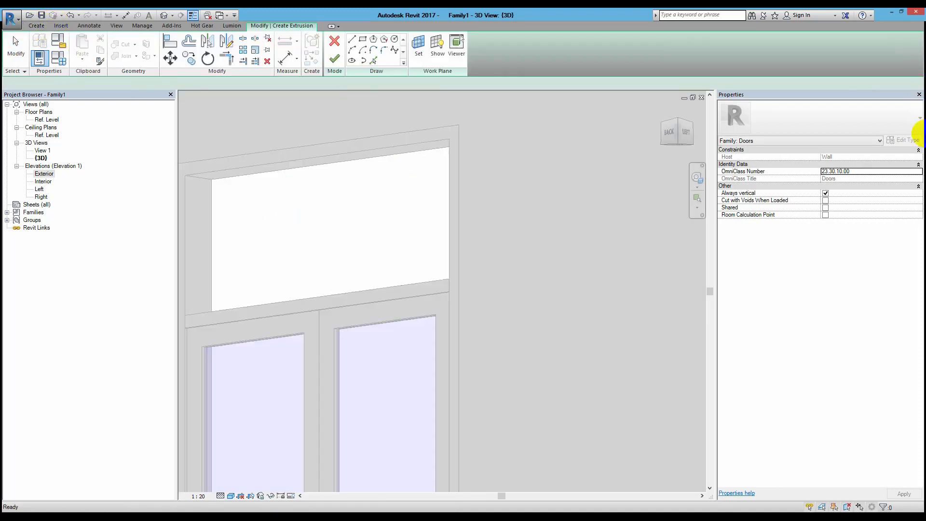
pyautogui.moveTo(466, 211); pyautogui.dragTo(523, 213, button='middle')
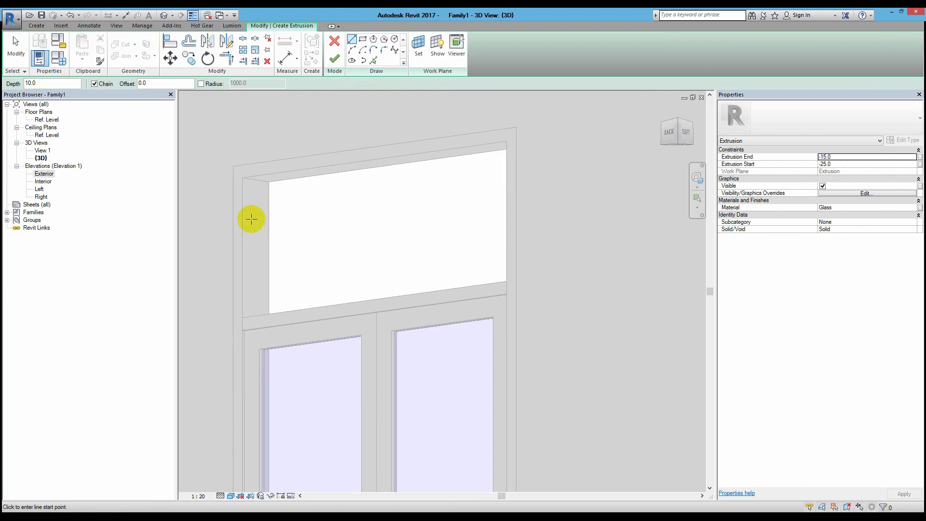
pyautogui.scroll(-2, 407, 244)
pyautogui.scroll(-3, 496, 234)
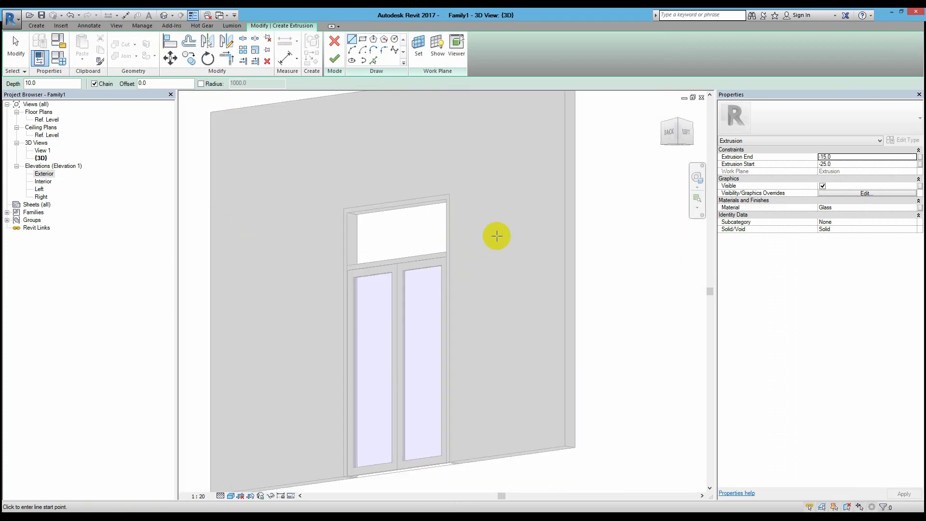
pyautogui.moveTo(496, 233)
pyautogui.keyDown('shift'); pyautogui.mouseDown(button='middle')
pyautogui.moveTo(418, 130)
pyautogui.moveTo(492, 309)
pyautogui.moveTo(543, 213)
pyautogui.mouseUp(button='middle'); pyautogui.keyUp('shift')
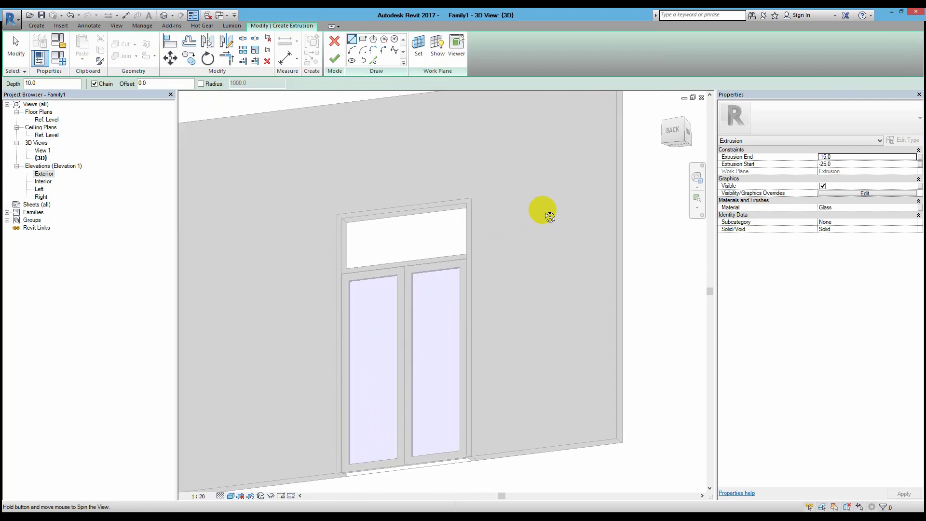
pyautogui.click(672, 135)
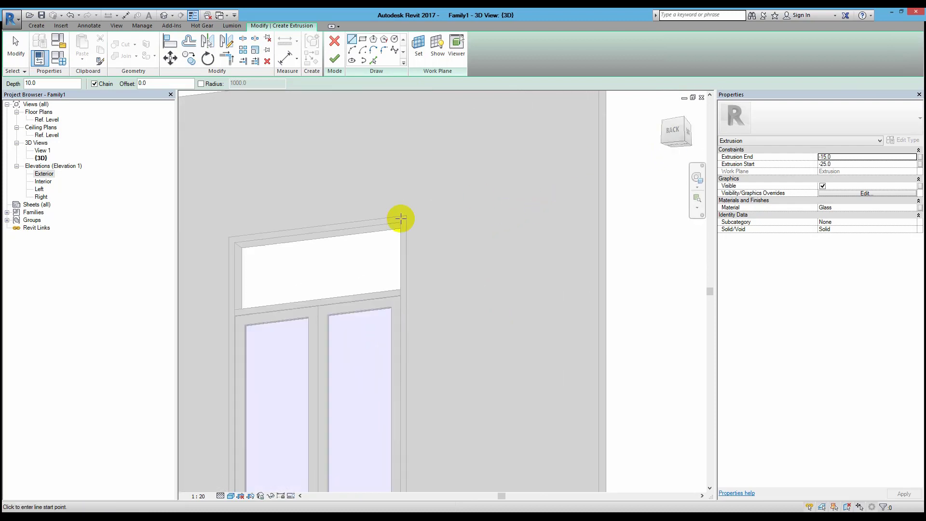
pyautogui.click(674, 131)
pyautogui.scroll(1, 496, 259)
pyautogui.scroll(1, 488, 242)
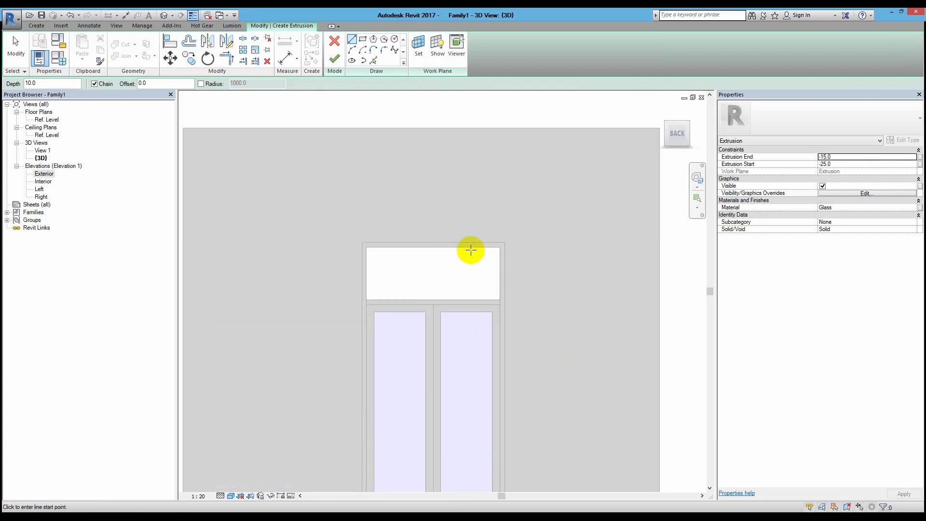
pyautogui.scroll(3, 465, 256)
# Step: Set the transom pane extrusion to run from -55 to -45
pyautogui.click(822, 151)
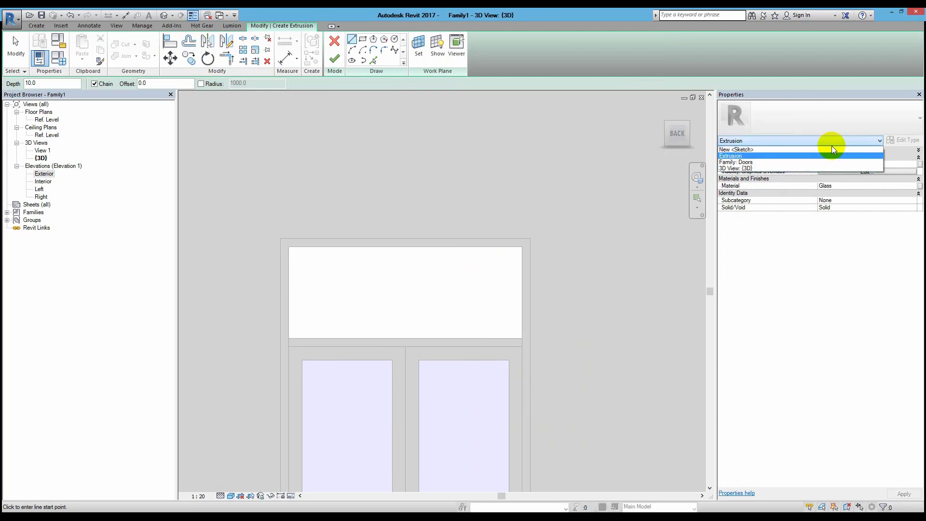
pyautogui.click(875, 143)
pyautogui.click(863, 150)
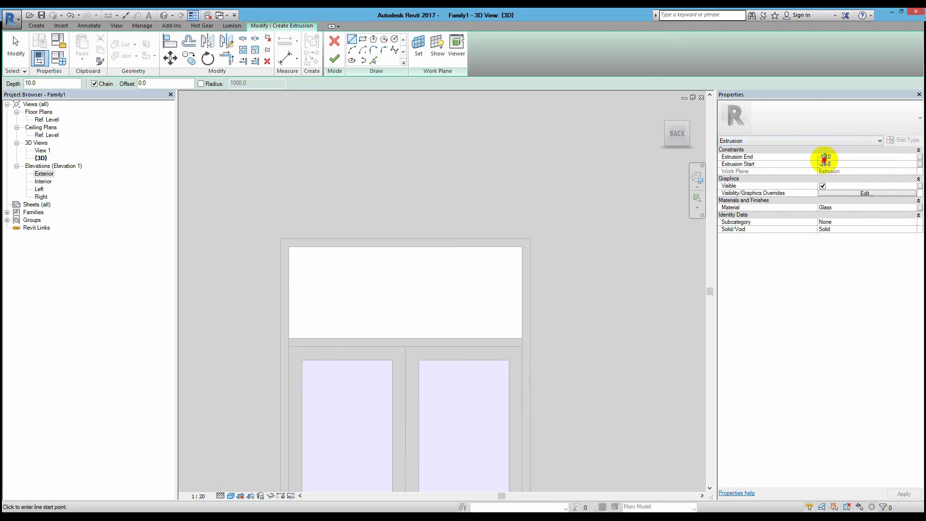
pyautogui.click(822, 153)
pyautogui.click(825, 153)
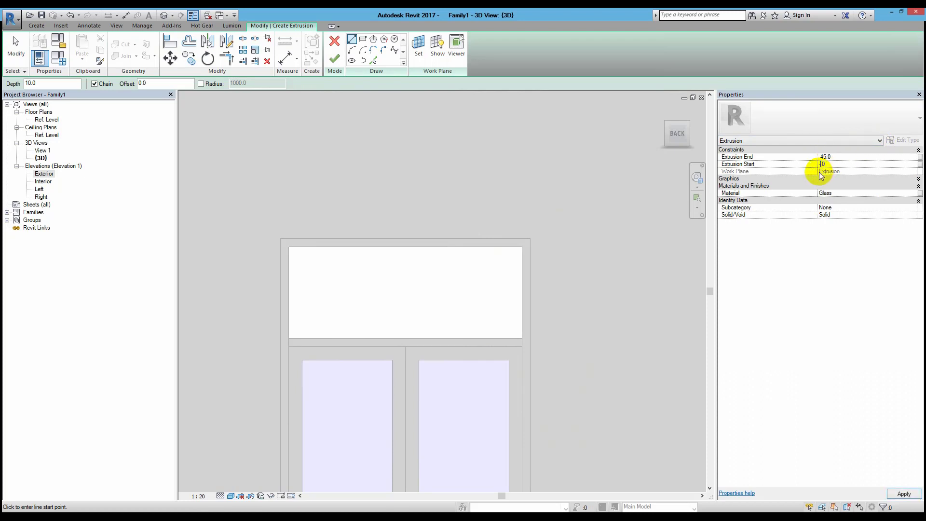
# Step: Sketch a rectangle filling the transom opening and lock all four edges to it
pyautogui.click(363, 39)
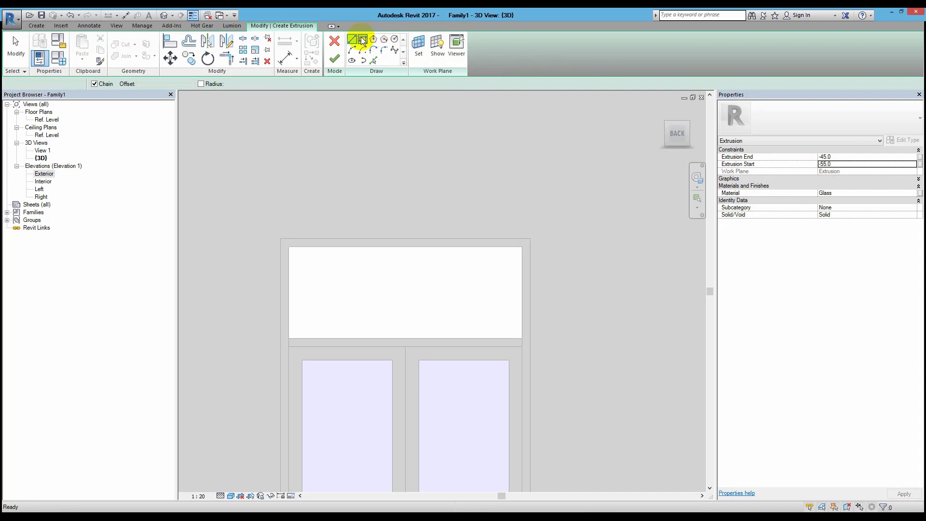
pyautogui.click(289, 247)
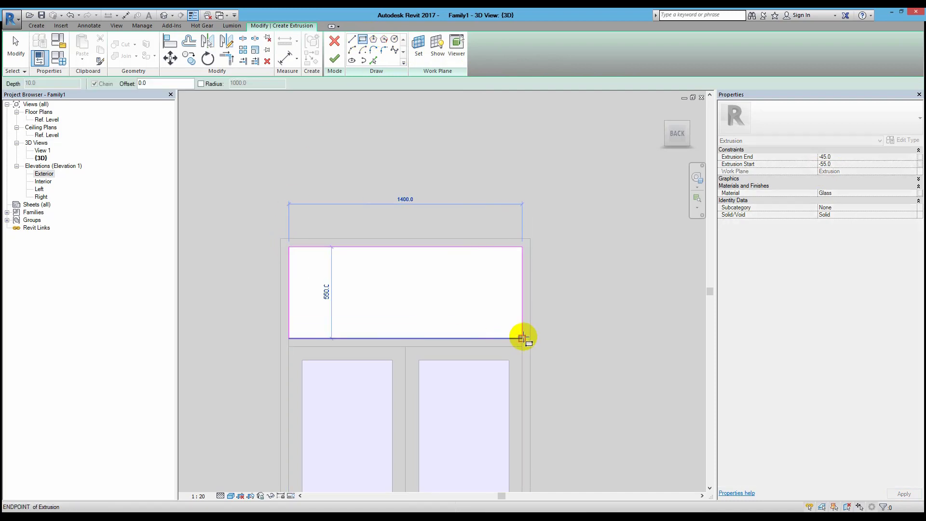
pyautogui.click(522, 338)
pyautogui.click(504, 279)
pyautogui.click(422, 321)
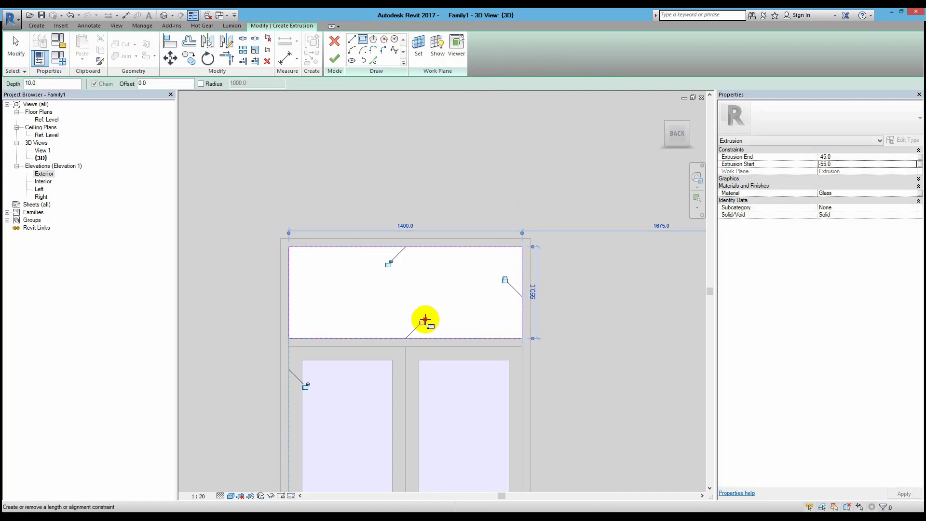
pyautogui.click(389, 262)
pyautogui.click(305, 386)
# Step: Finish the transom glass extrusion and orbit to view the door in 3D
pyautogui.press('Escape')
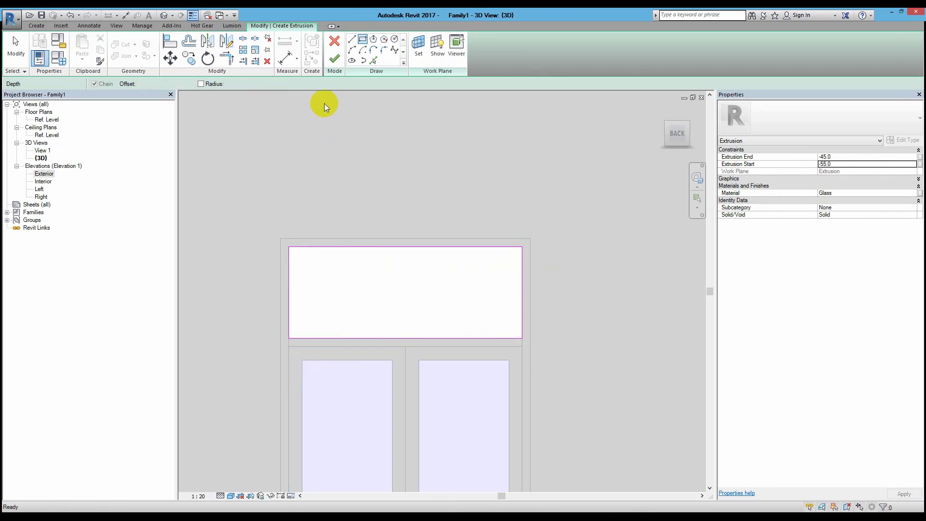
pyautogui.click(332, 62)
pyautogui.scroll(-3, 467, 278)
pyautogui.moveTo(468, 278)
pyautogui.keyDown('shift'); pyautogui.mouseDown(button='middle')
pyautogui.moveTo(389, 234)
pyautogui.moveTo(438, 306)
pyautogui.mouseUp(button='middle'); pyautogui.keyUp('shift')
pyautogui.scroll(3, 438, 306)
pyautogui.scroll(2, 424, 323)
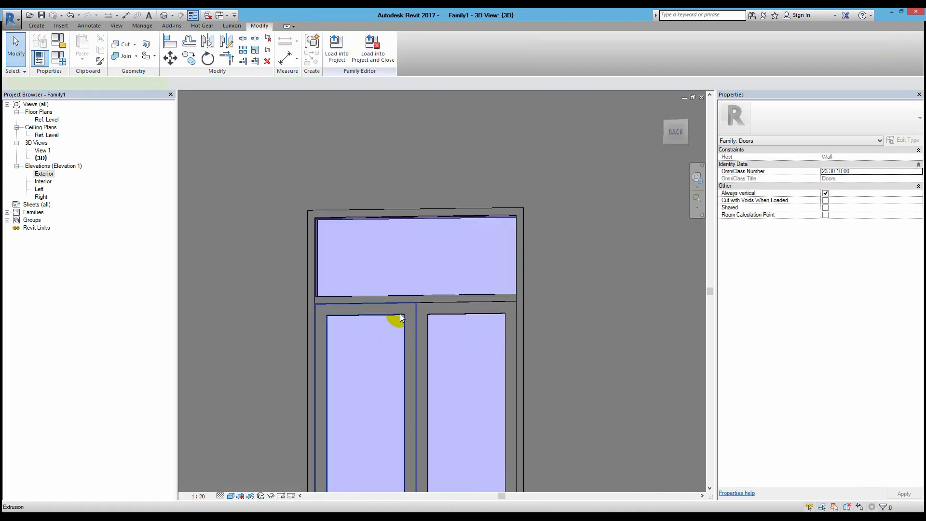
# Step: Select the left and right frame pieces and the horizontal rail
pyautogui.click(400, 313)
pyautogui.keyDown('ctrl'); pyautogui.click(428, 318); pyautogui.keyUp('ctrl')
pyautogui.keyDown('ctrl'); pyautogui.click(426, 297); pyautogui.keyUp('ctrl')
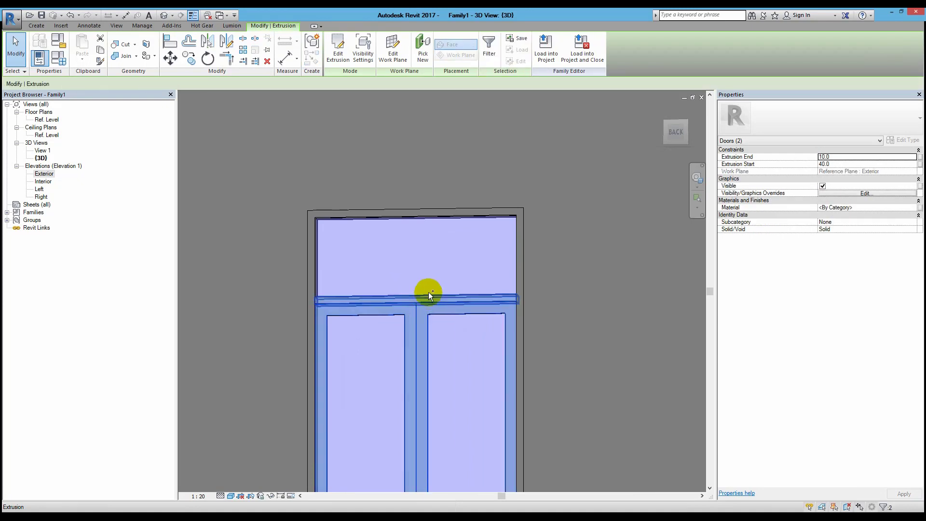
# Step: Link the selected frame pieces' Material to a new family parameter named 'VL'
pyautogui.keyDown('ctrl'); pyautogui.click(519, 219); pyautogui.keyUp('ctrl')
pyautogui.moveTo(523, 216)
pyautogui.keyDown('shift'); pyautogui.mouseDown(button='middle')
pyautogui.moveTo(595, 233)
pyautogui.moveTo(618, 318)
pyautogui.moveTo(471, 221)
pyautogui.moveTo(393, 290)
pyautogui.moveTo(492, 209)
pyautogui.moveTo(424, 434)
pyautogui.mouseUp(button='middle'); pyautogui.keyUp('shift')
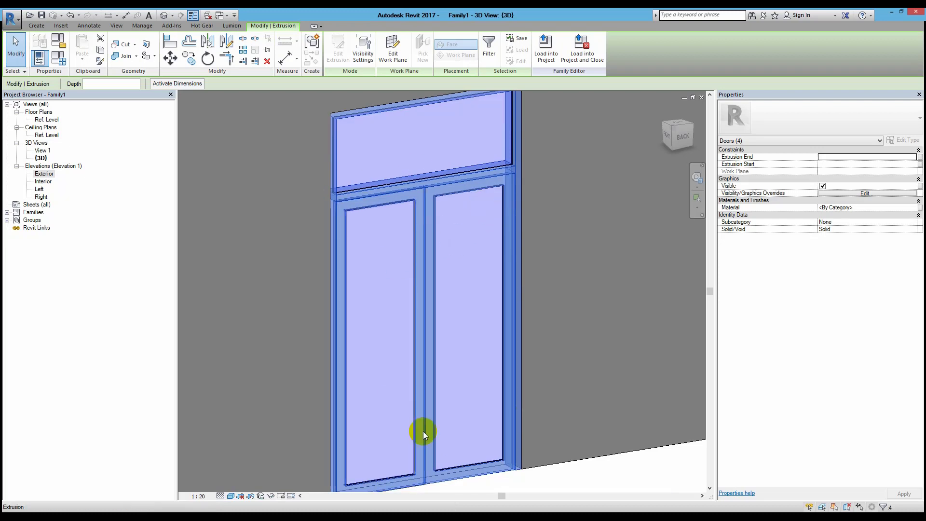
pyautogui.click(920, 208)
pyautogui.click(392, 323)
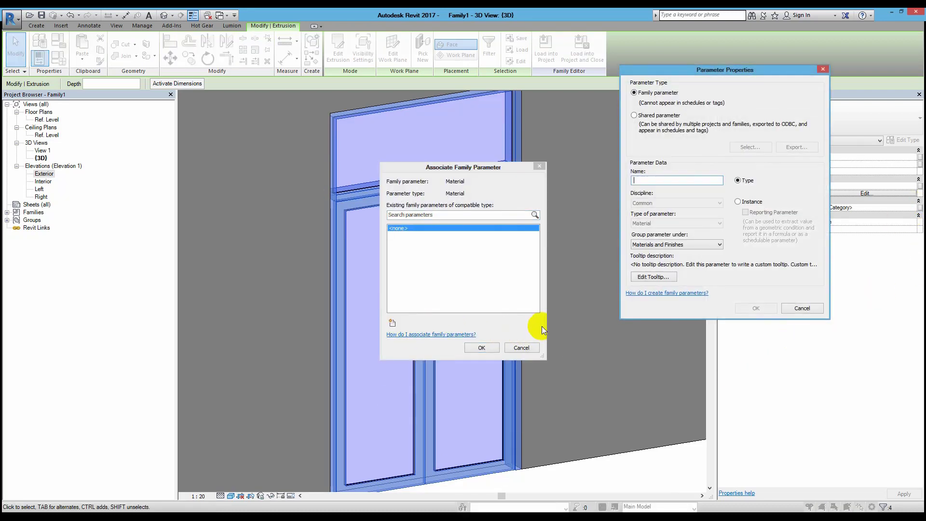
pyautogui.write('VL 1')
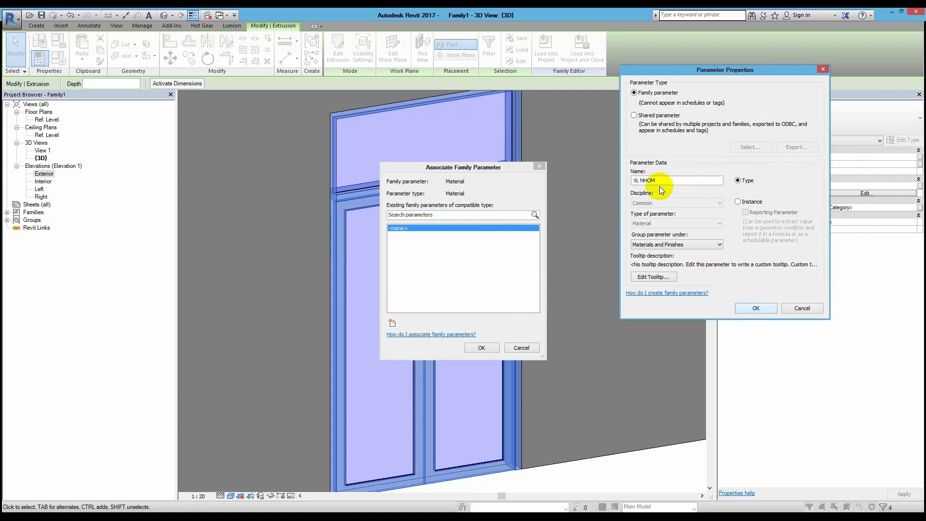
pyautogui.click(754, 308)
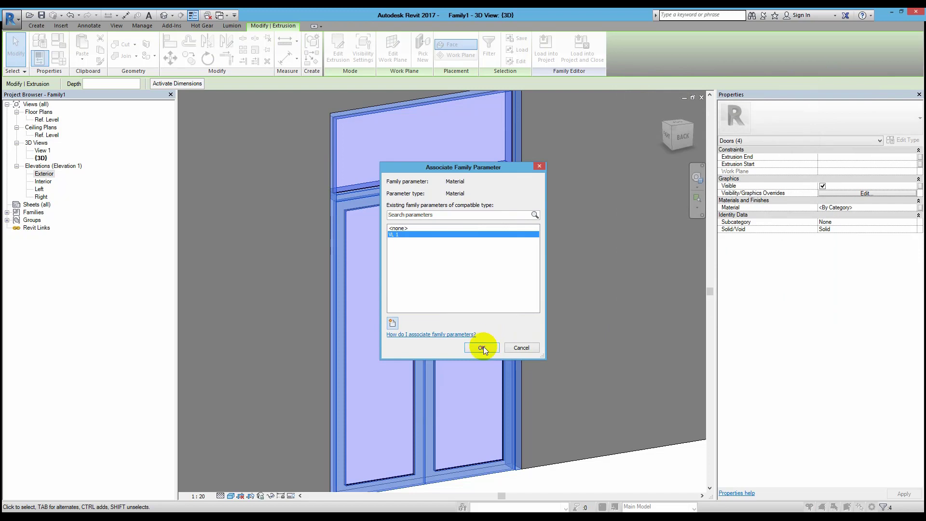
pyautogui.click(483, 348)
# Step: Clear the selection and orbit back to a front view of the wall
pyautogui.press('Escape')
pyautogui.scroll(-3, 571, 314)
pyautogui.moveTo(525, 325)
pyautogui.keyDown('shift'); pyautogui.mouseDown(button='middle')
pyautogui.moveTo(495, 296)
pyautogui.moveTo(504, 357)
pyautogui.mouseUp(button='middle'); pyautogui.keyUp('shift')
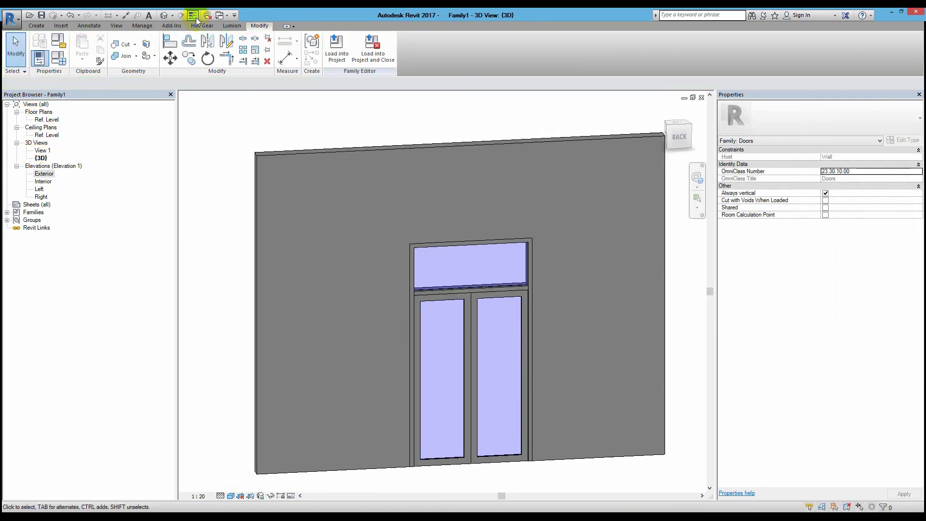
# Step: Open the Ref. Level floor plan and zoom in on the door
pyautogui.doubleClick(47, 120)
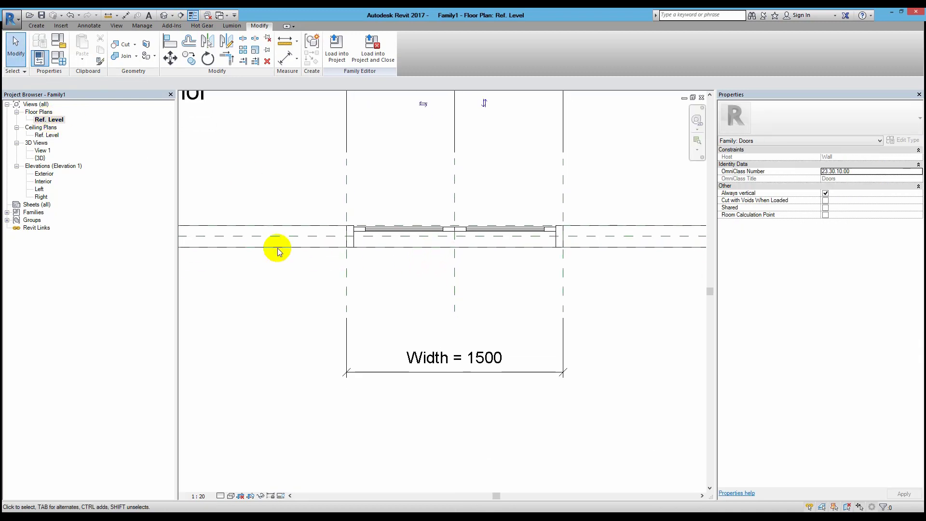
pyautogui.scroll(1, 316, 238)
pyautogui.scroll(2, 347, 256)
pyautogui.scroll(2, 362, 241)
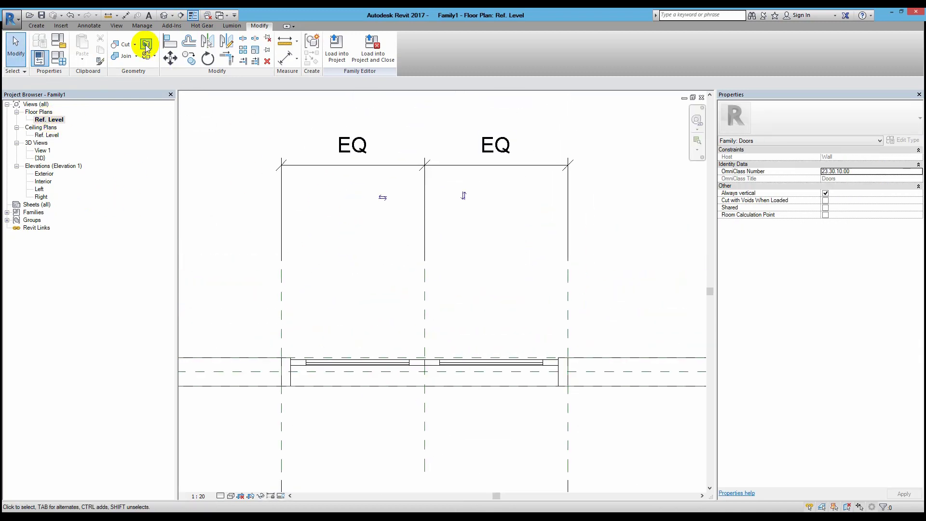
# Step: Draw a 700-long symbolic leaf line from the left jamb
pyautogui.click(89, 27)
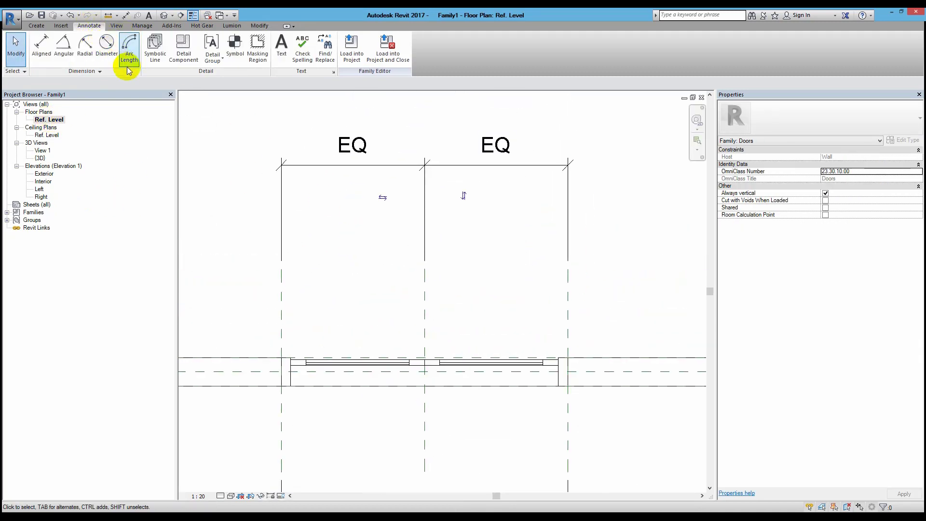
pyautogui.click(157, 53)
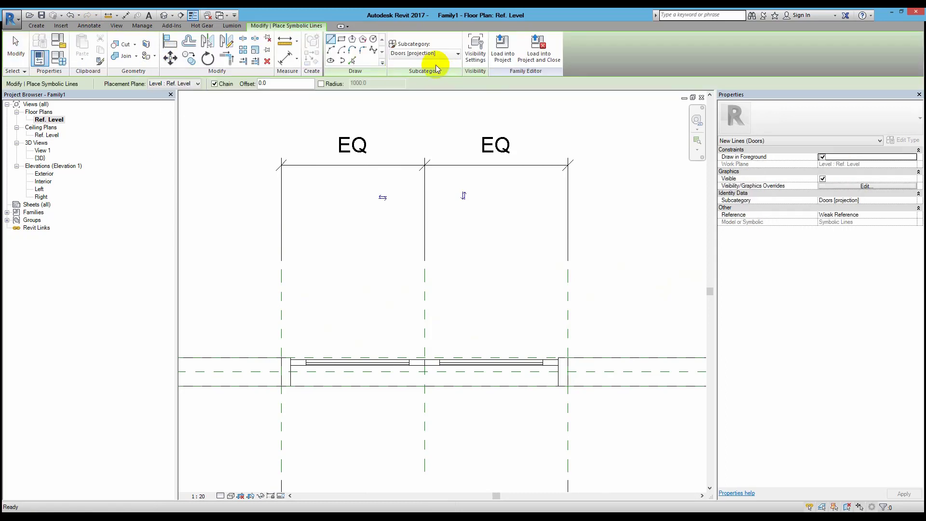
pyautogui.click(290, 357)
pyautogui.write('700')
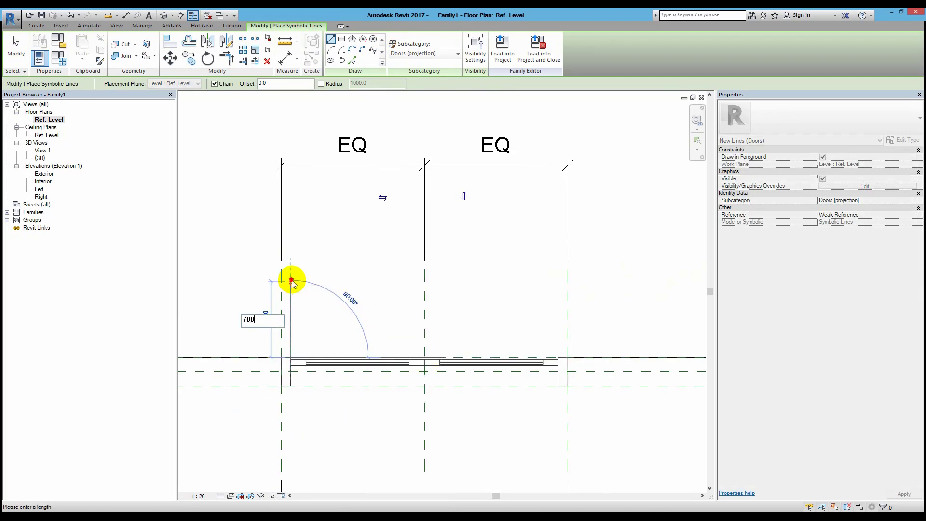
pyautogui.press('Return')
pyautogui.press('Escape')
# Step: Draw the swing arc from the leaf's top end to the door's centre
pyautogui.click(330, 49)
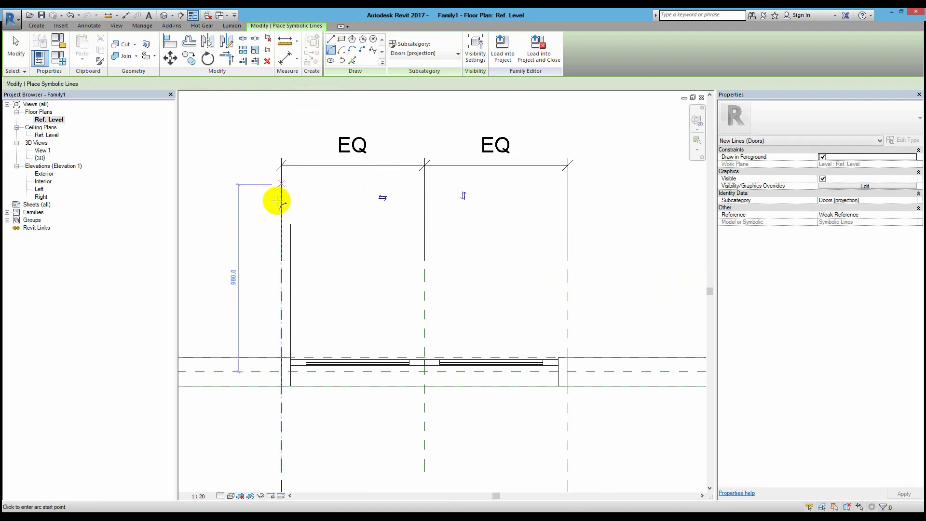
pyautogui.click(290, 224)
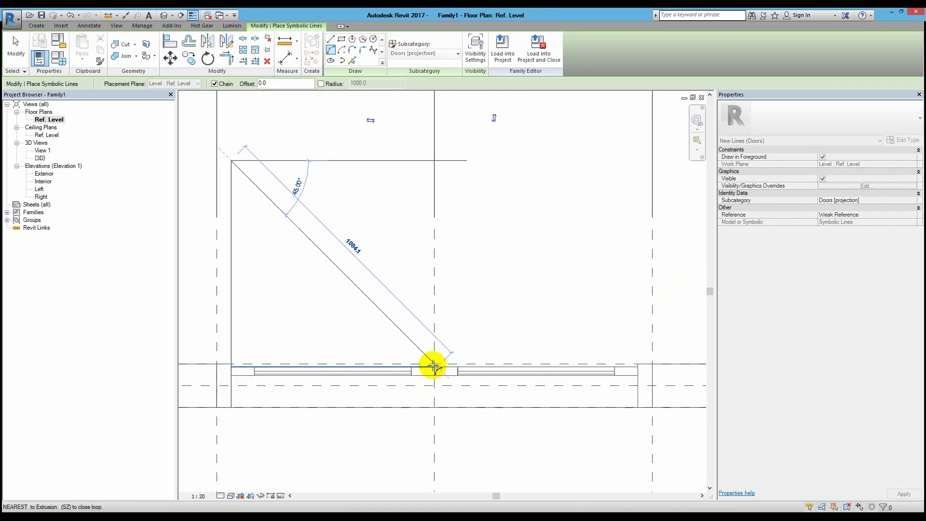
pyautogui.click(434, 363)
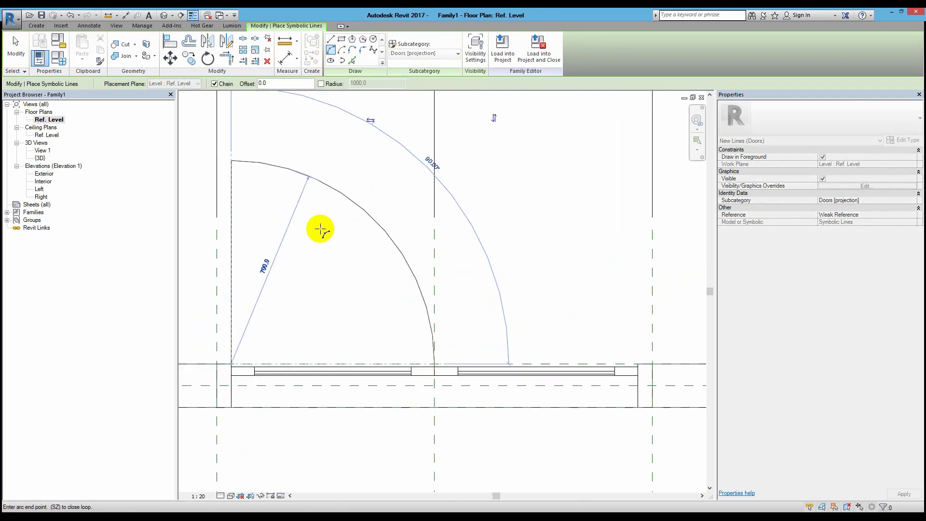
pyautogui.press('Escape')
pyautogui.press('Escape')
# Step: Copy the leaf line 40 over and extend the copy's top end to the arc
pyautogui.click(233, 205)
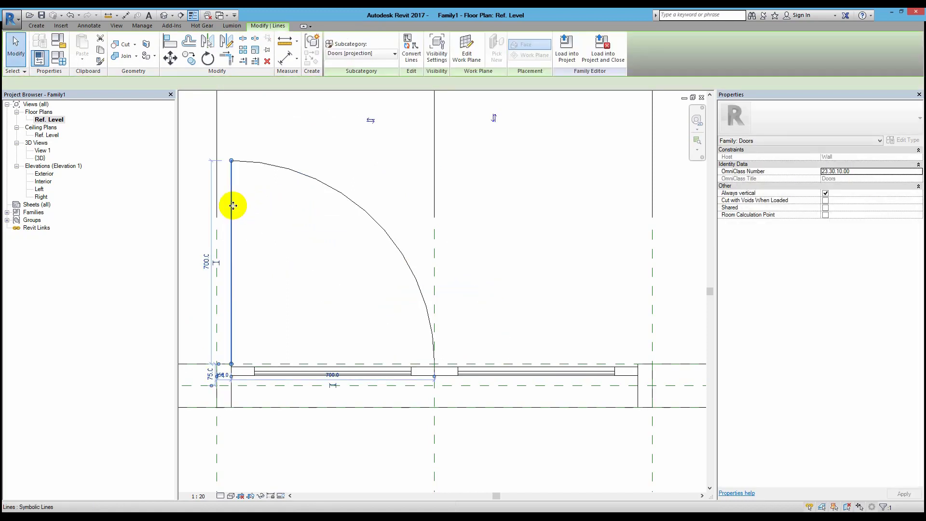
pyautogui.press('c')
pyautogui.press('o')
pyautogui.click(232, 206)
pyautogui.write('40')
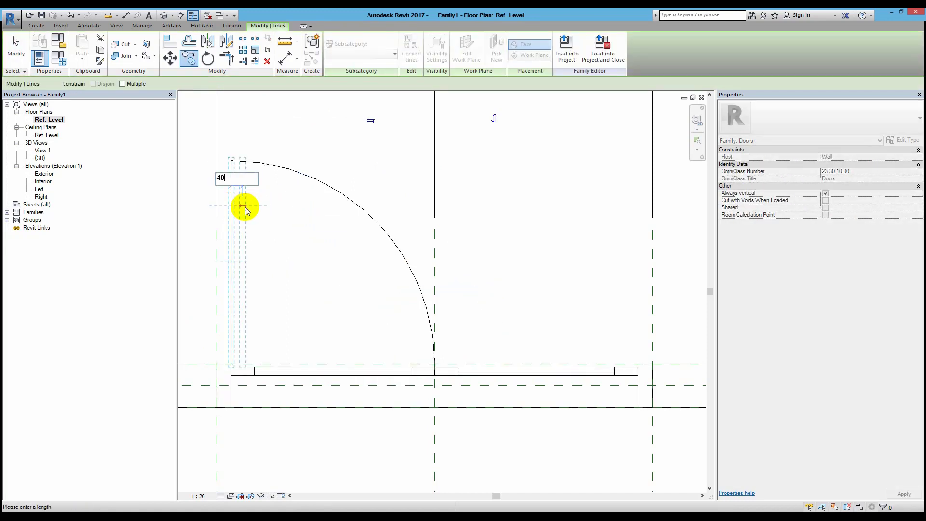
pyautogui.press('Return')
pyautogui.click(242, 164)
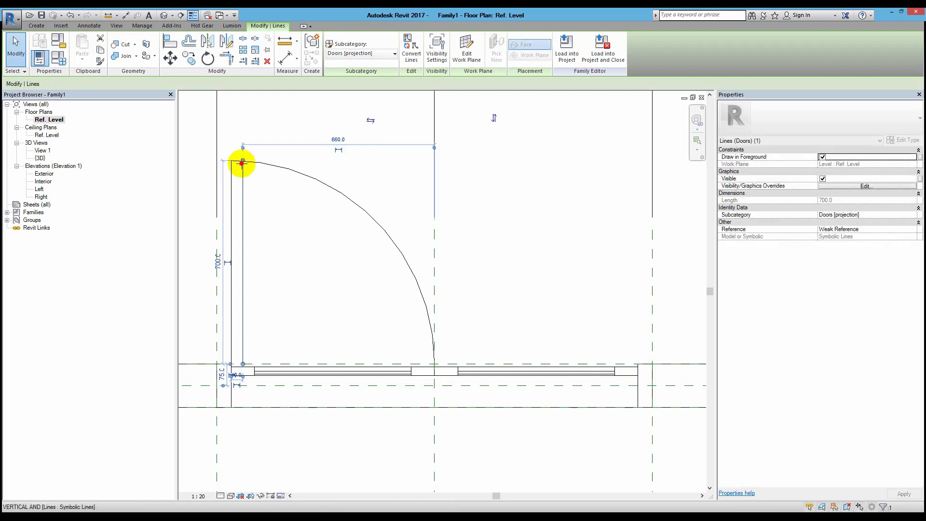
pyautogui.moveTo(243, 165); pyautogui.dragTo(244, 160)
pyautogui.press('Escape')
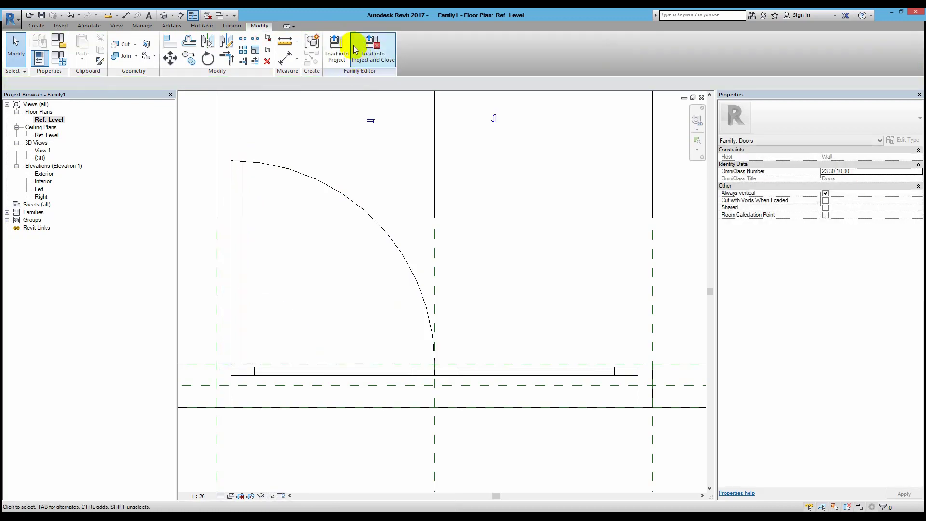
# Step: Add a symbolic line closing the leaf's base at the wall
pyautogui.click(90, 26)
pyautogui.click(156, 39)
pyautogui.scroll(3, 217, 371)
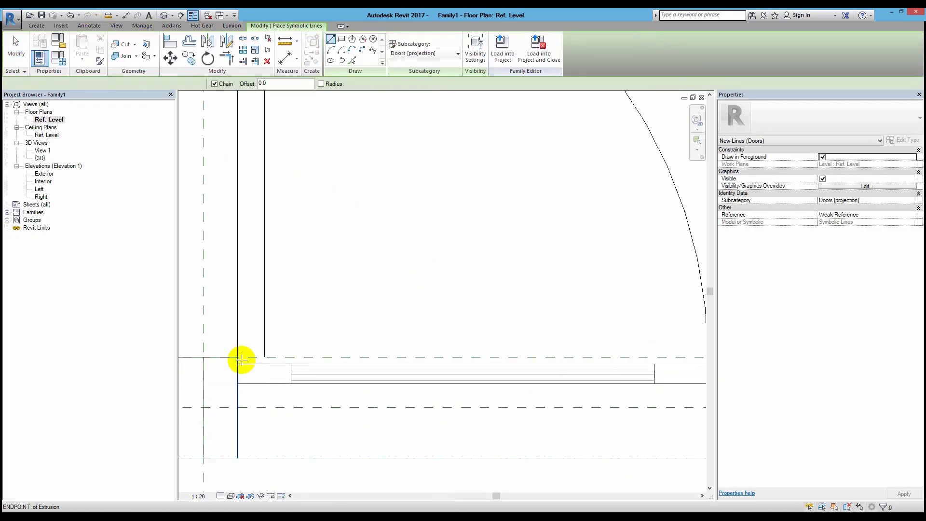
pyautogui.scroll(2, 239, 359)
pyautogui.click(281, 355)
pyautogui.scroll(-2, 289, 333)
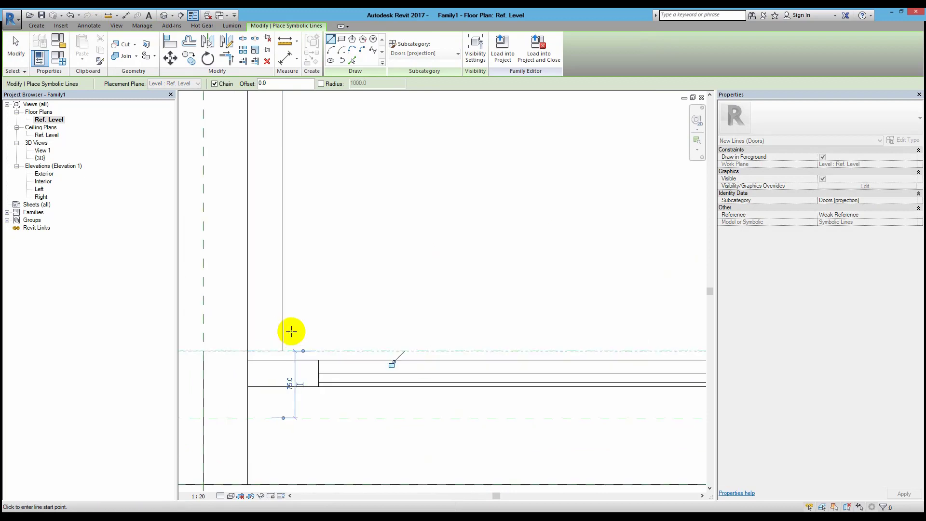
pyautogui.scroll(-2, 292, 270)
pyautogui.press('Escape')
pyautogui.press('Escape')
# Step: Mirror the left leaf and swing lines across the centre plane, then review the right arc's subcategory
pyautogui.click(291, 227)
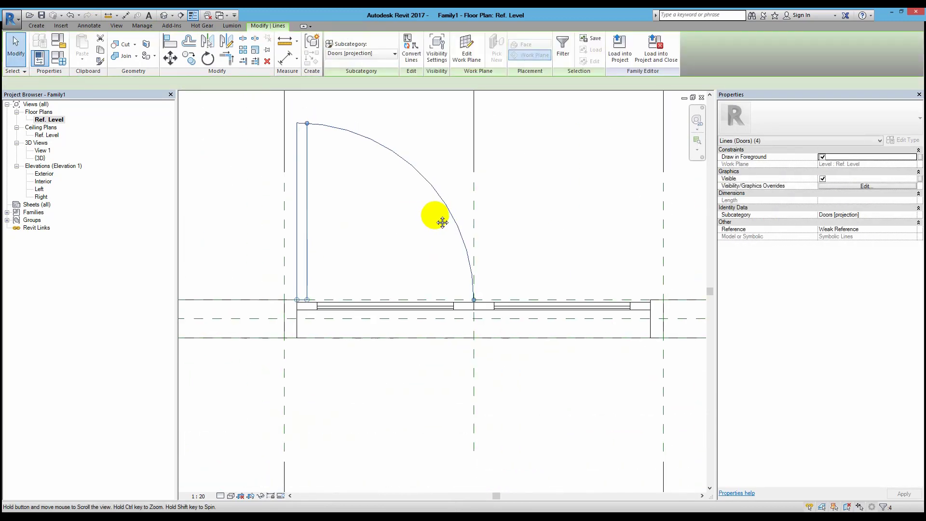
pyautogui.moveTo(434, 217); pyautogui.dragTo(378, 306, button='middle')
pyautogui.click(400, 301)
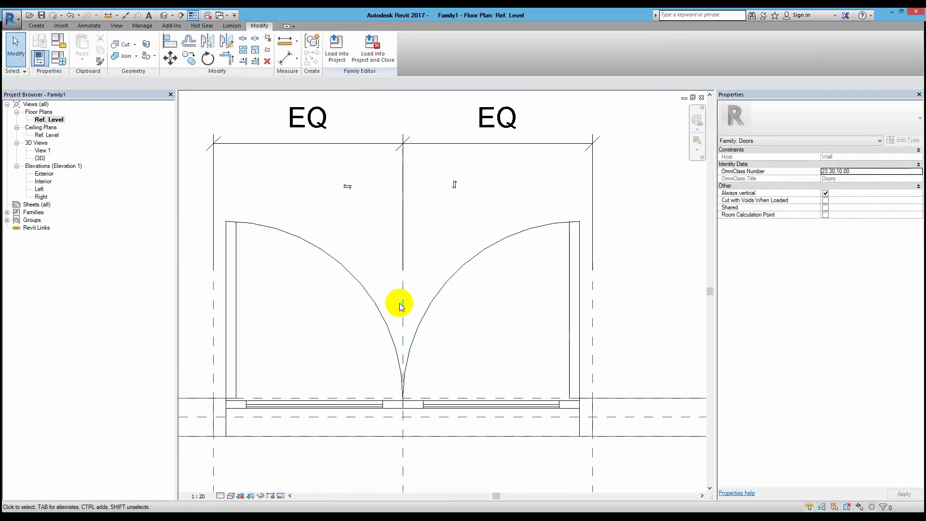
pyautogui.click(439, 283)
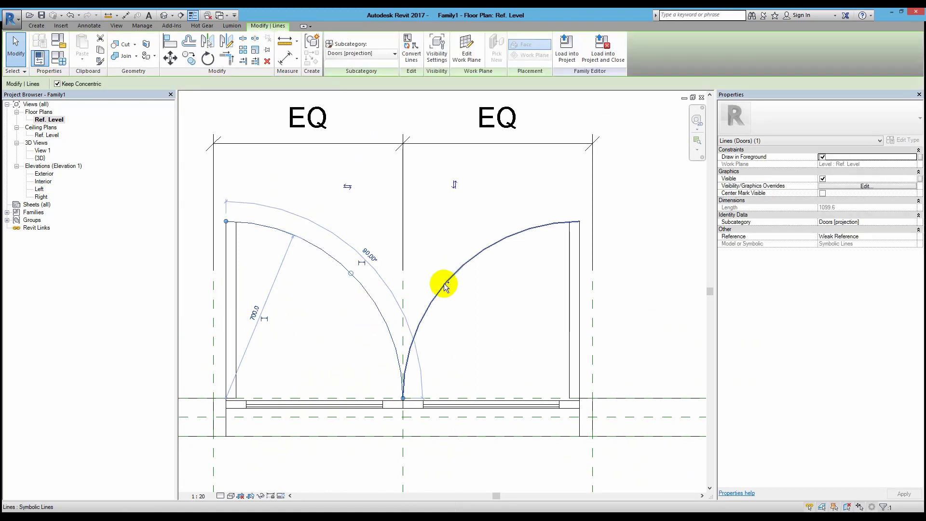
pyautogui.click(369, 54)
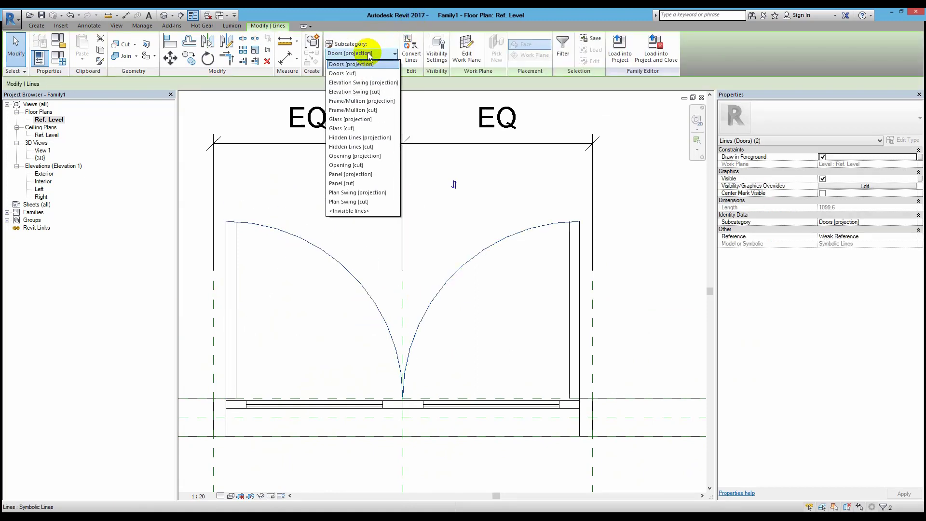
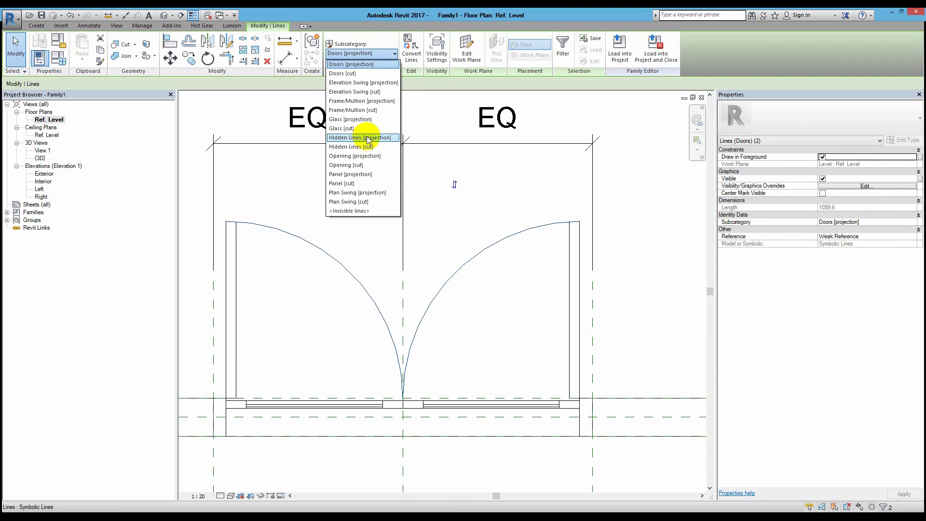
# Step: Put the plan swing lines in Elevation Swing [projection], then open the Exterior elevation
pyautogui.click(373, 83)
pyautogui.click(457, 223)
pyautogui.moveTo(457, 222); pyautogui.dragTo(420, 268, button='middle')
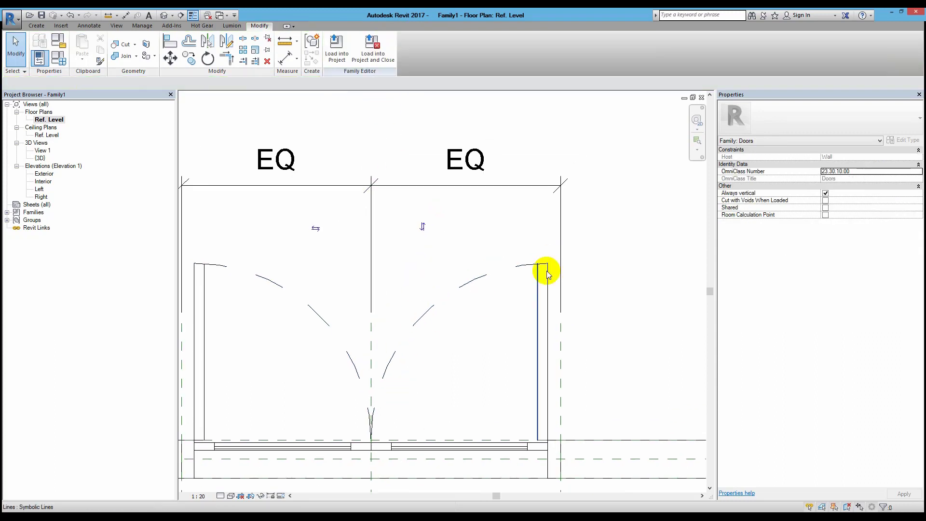
pyautogui.doubleClick(45, 174)
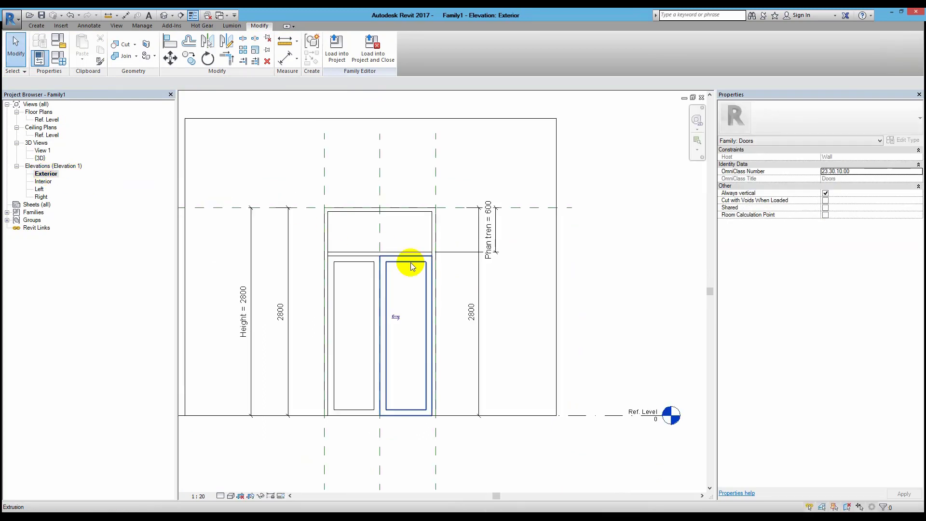
pyautogui.scroll(2, 410, 263)
pyautogui.scroll(1, 365, 249)
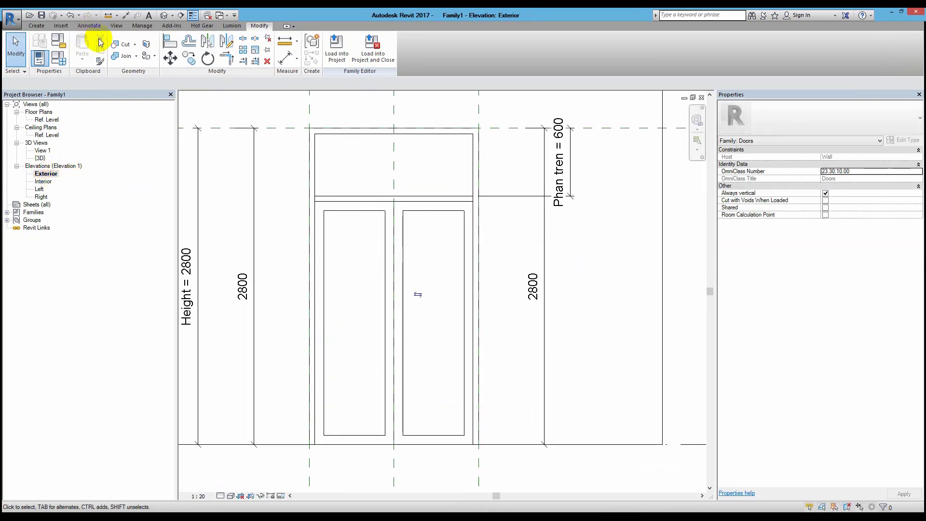
# Step: Draw dashed Elevation Swing symbolic lines from the door's bottom centre to the leaf mid-edge
pyautogui.click(89, 25)
pyautogui.click(155, 48)
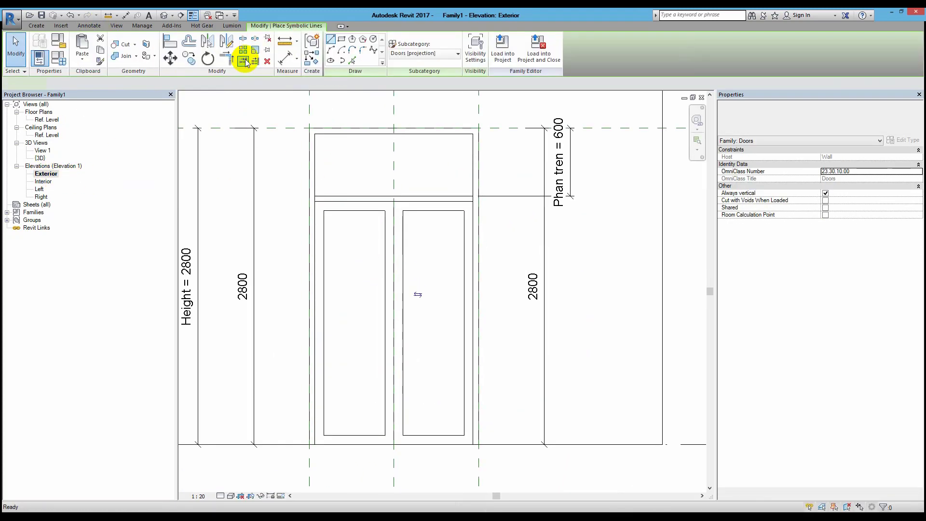
pyautogui.click(419, 53)
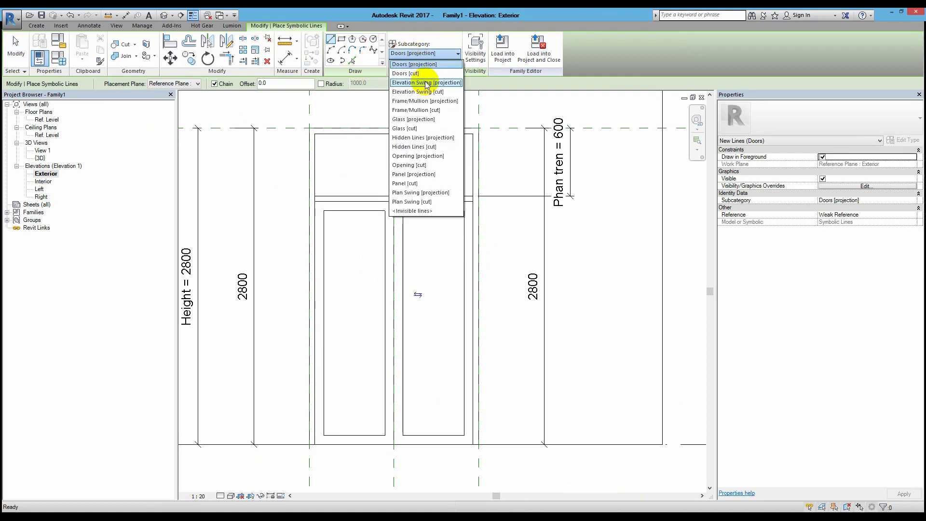
pyautogui.click(426, 83)
pyautogui.click(394, 444)
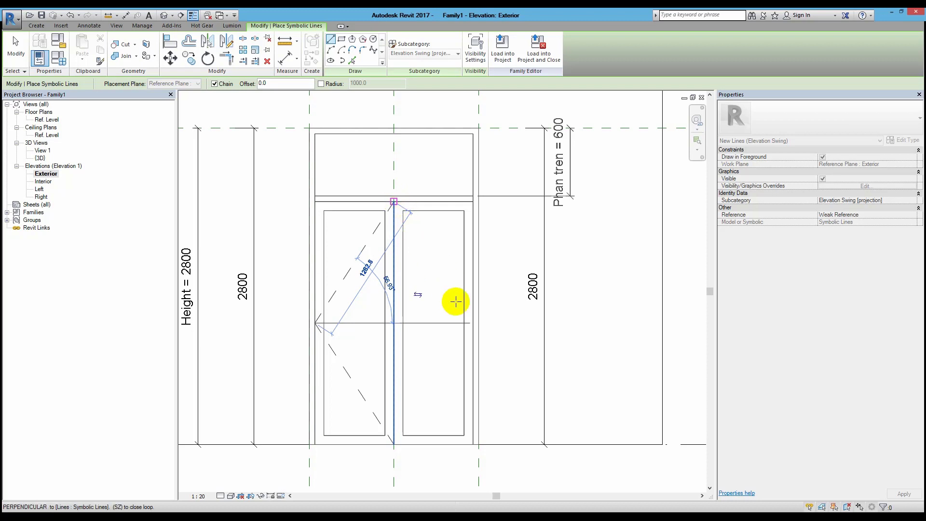
pyautogui.click(472, 323)
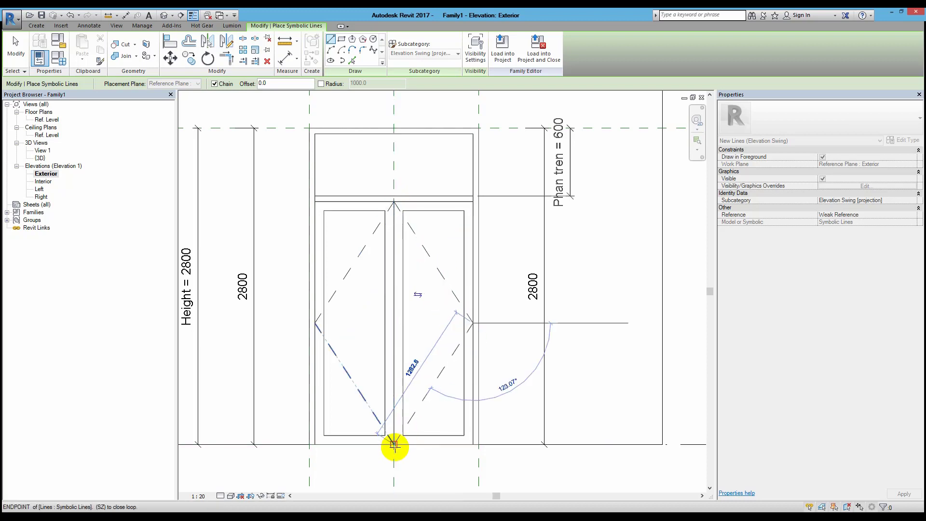
pyautogui.click(394, 443)
pyautogui.press('Escape')
pyautogui.press('Escape')
pyautogui.scroll(-2, 467, 313)
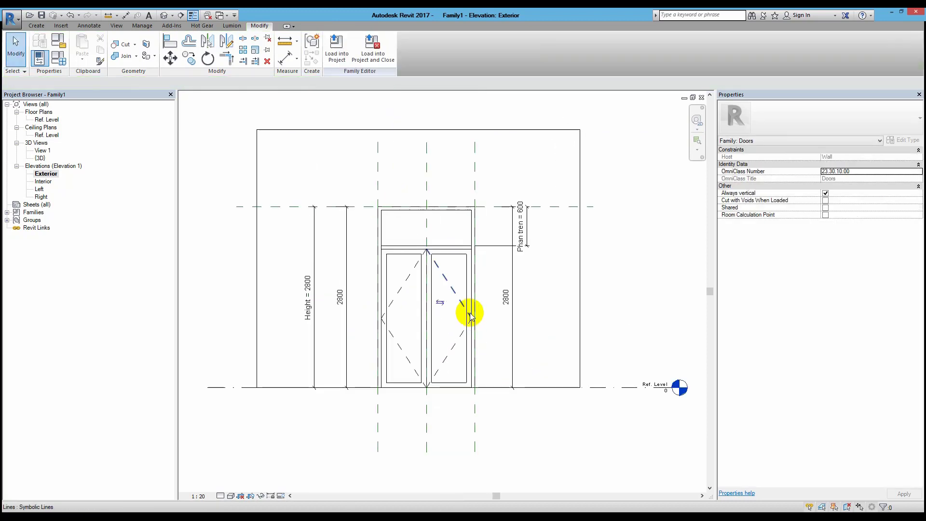
# Step: Flex the door Height to 3000 to test the swing lines
pyautogui.click(308, 294)
pyautogui.write('3m')
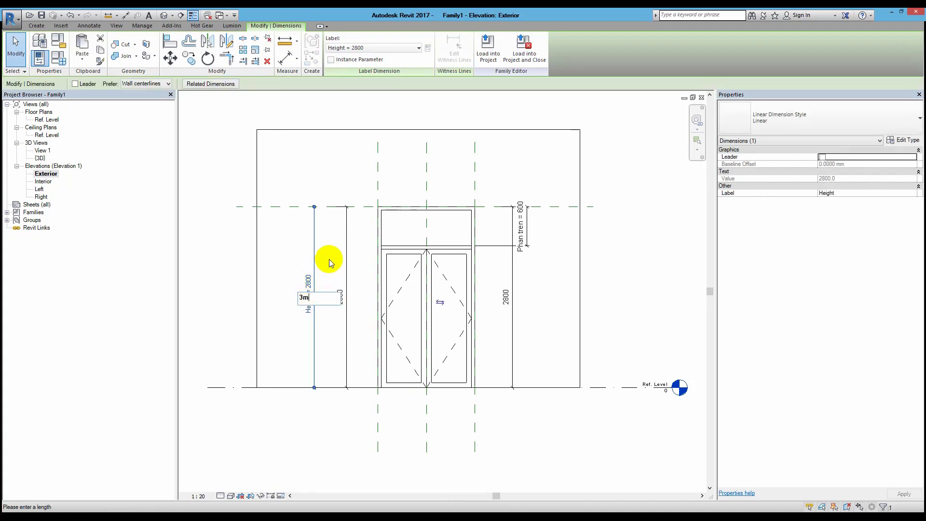
pyautogui.press('Return')
pyautogui.scroll(2, 446, 280)
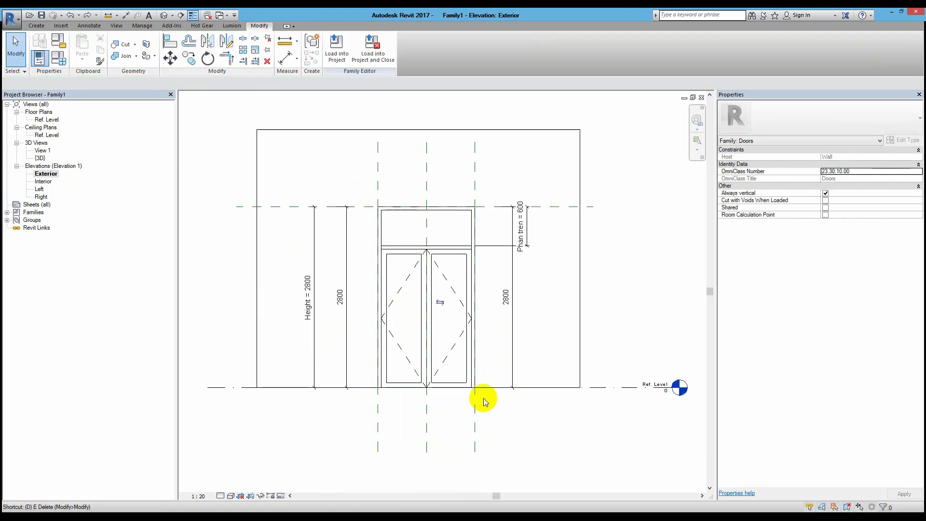
# Step: Add two aligned dimension strings from the bottom line through the middle line to the leaf top
pyautogui.press('i')
pyautogui.scroll(2, 493, 389)
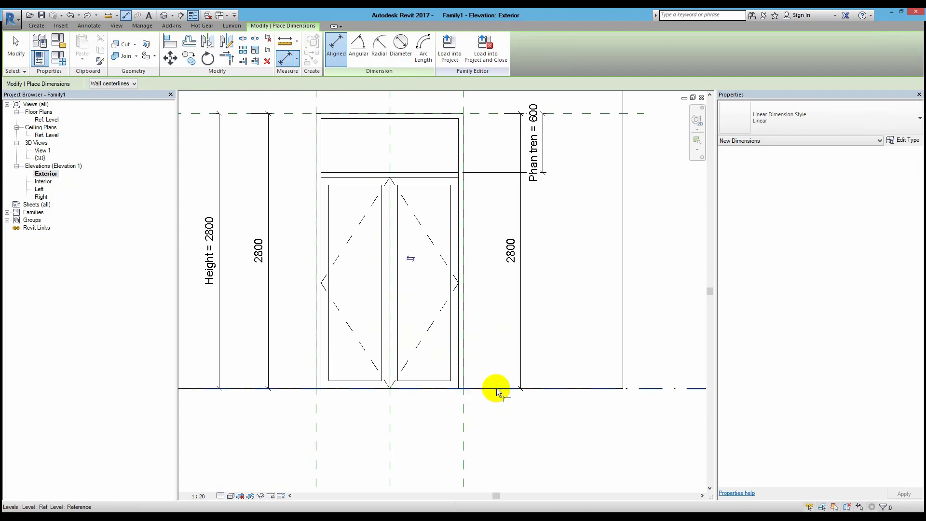
pyautogui.click(496, 387)
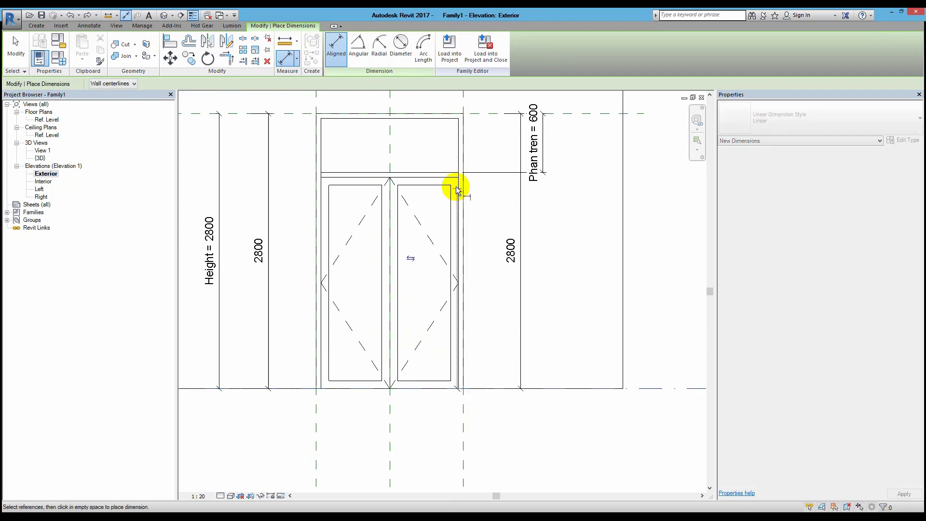
pyautogui.click(458, 284)
pyautogui.click(557, 285)
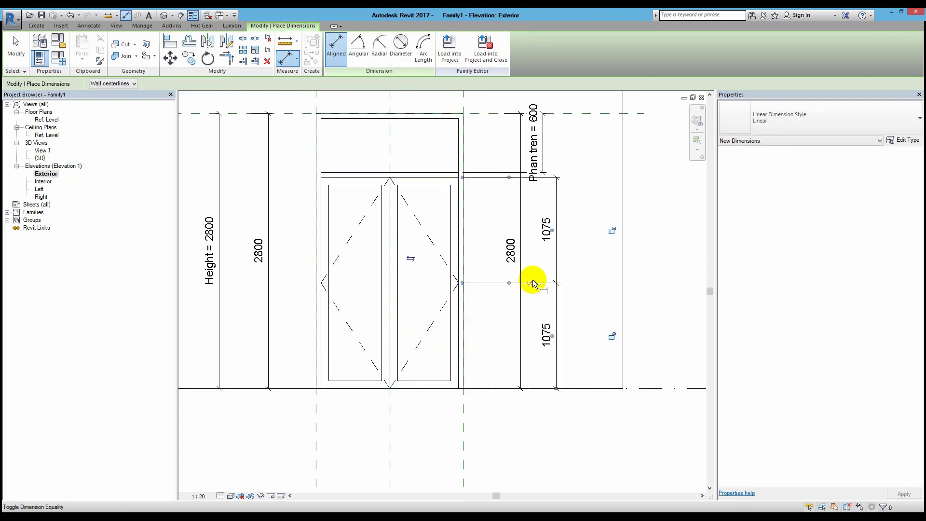
pyautogui.click(512, 388)
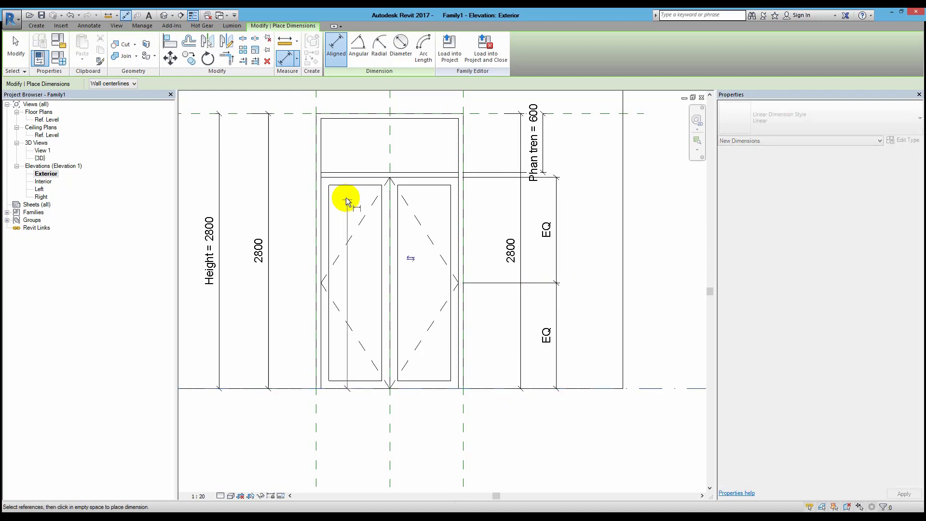
pyautogui.click(337, 178)
pyautogui.scroll(5, 305, 285)
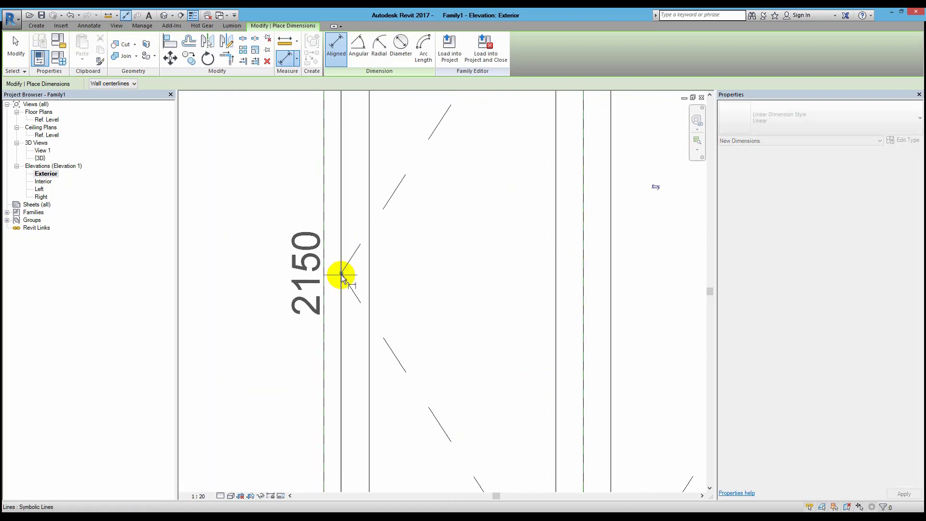
pyautogui.click(342, 276)
pyautogui.scroll(-5, 341, 270)
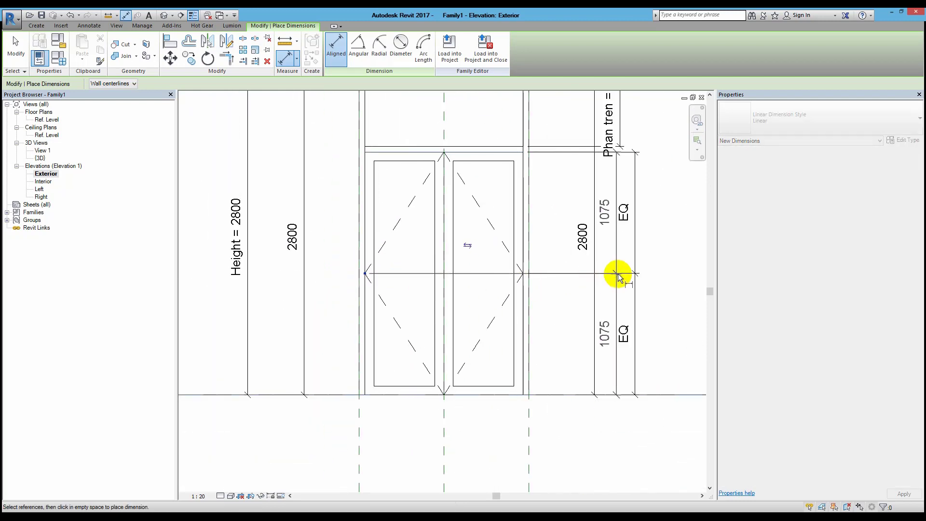
pyautogui.click(648, 270)
pyautogui.moveTo(578, 265); pyautogui.dragTo(533, 321, button='middle')
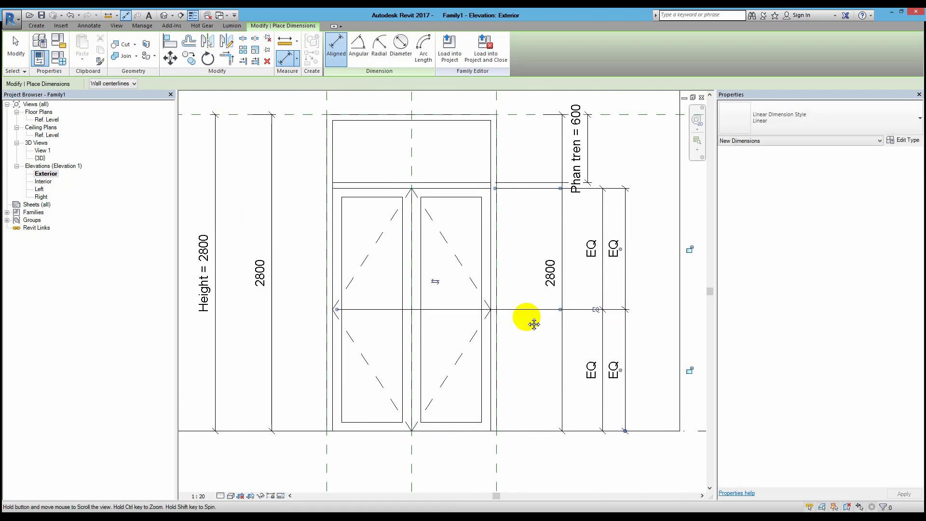
# Step: Commit a 3000 value on the Height dimension and check the elevation
pyautogui.press('Escape')
pyautogui.click(186, 270)
pyautogui.write('3m')
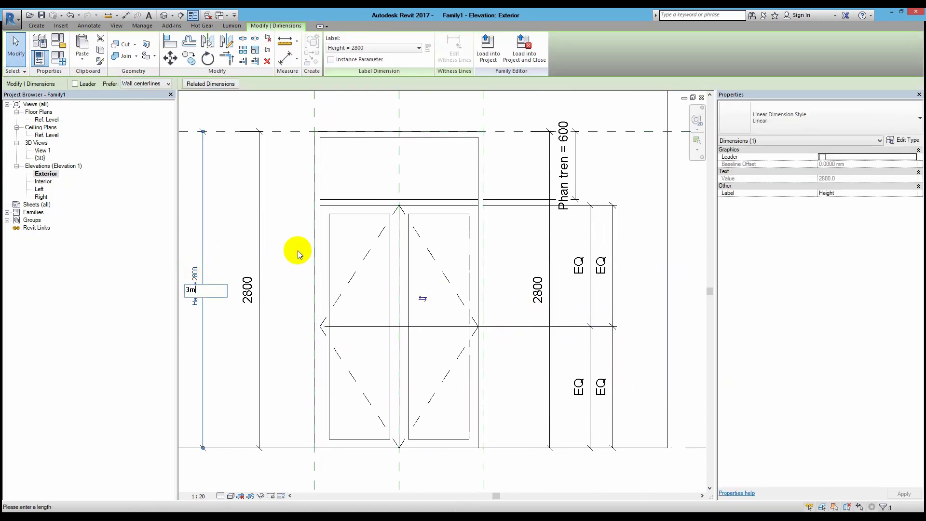
pyautogui.press('Return')
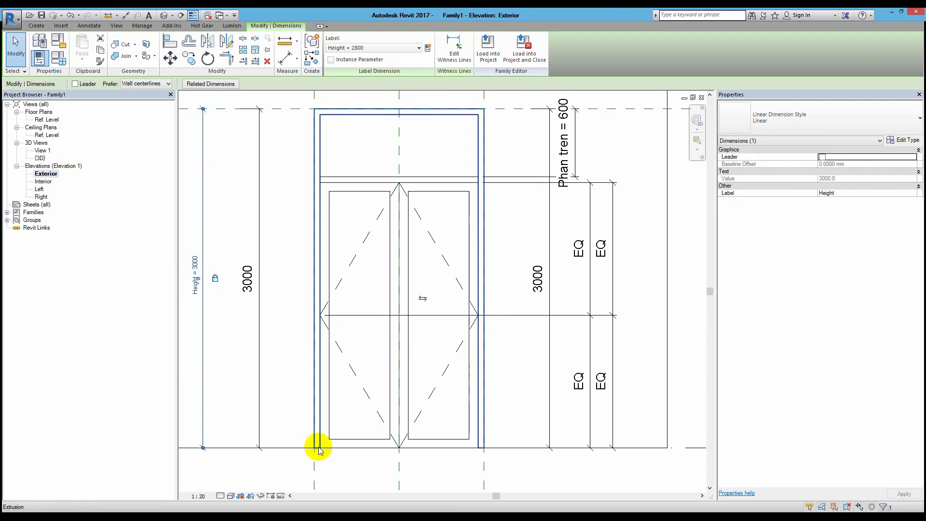
pyautogui.scroll(-4, 410, 212)
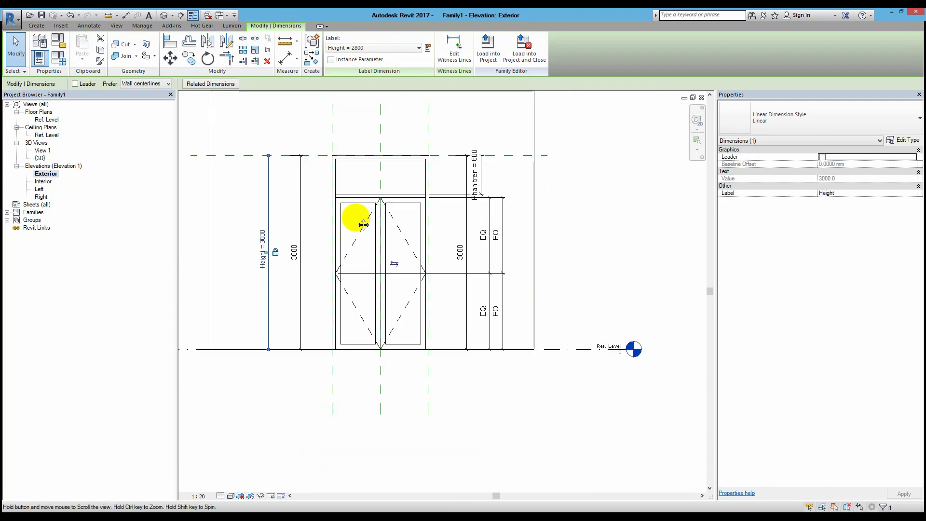
pyautogui.scroll(2, 418, 241)
pyautogui.scroll(3, 420, 236)
pyautogui.scroll(5, 420, 223)
pyautogui.scroll(2, 420, 241)
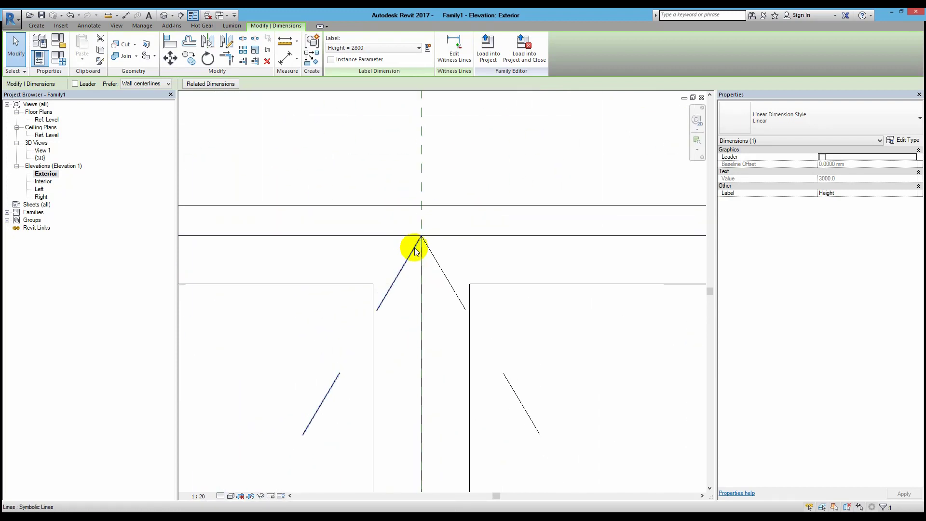
pyautogui.scroll(-2, 420, 237)
pyautogui.scroll(-2, 420, 238)
pyautogui.scroll(2, 420, 237)
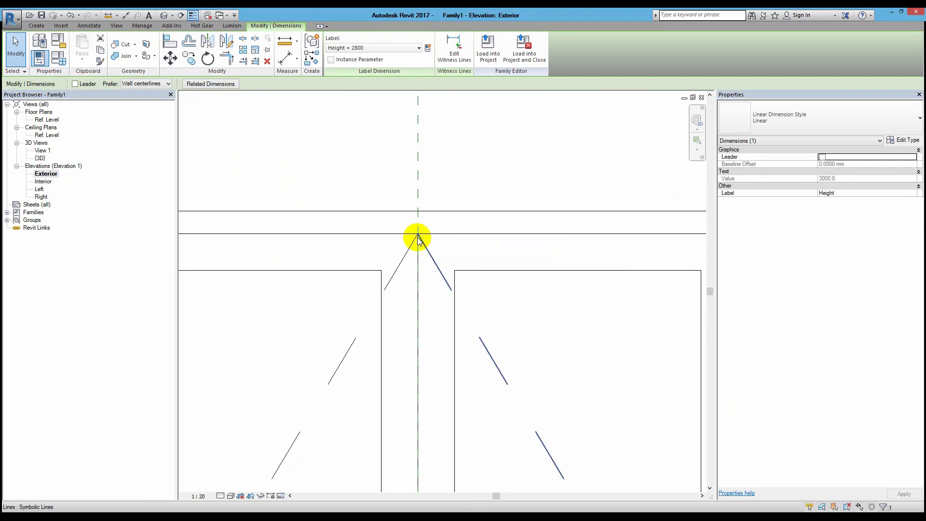
pyautogui.scroll(1, 418, 238)
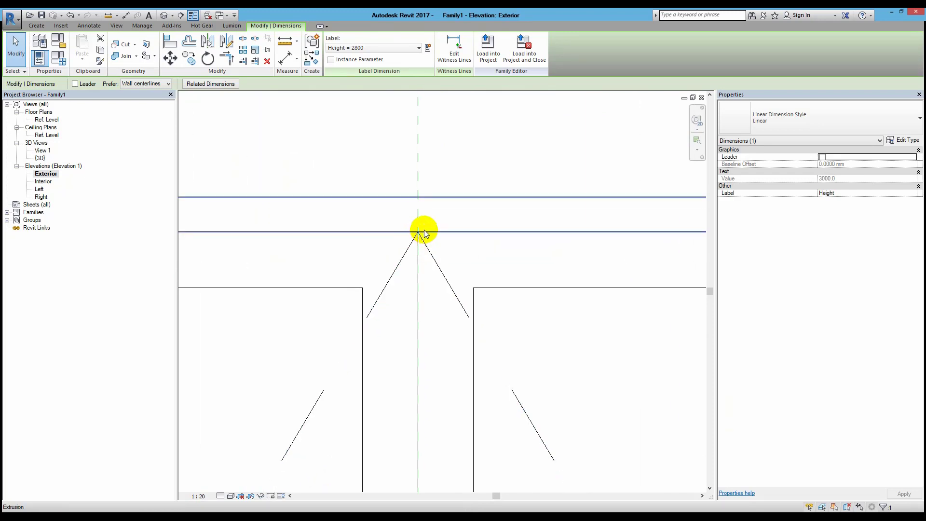
# Step: Align the swing apex line to the door-leaf top reference line
pyautogui.press('l')
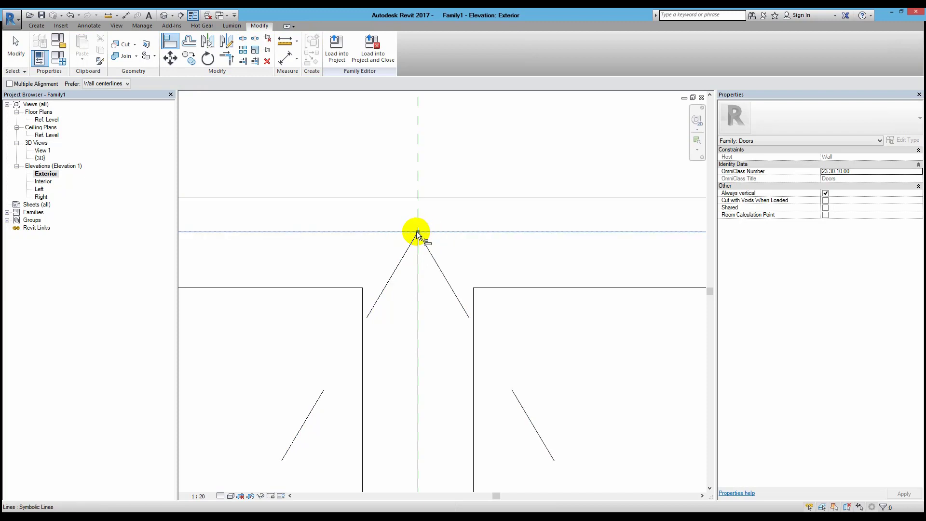
pyautogui.scroll(-1, 417, 234)
pyautogui.scroll(-2, 418, 235)
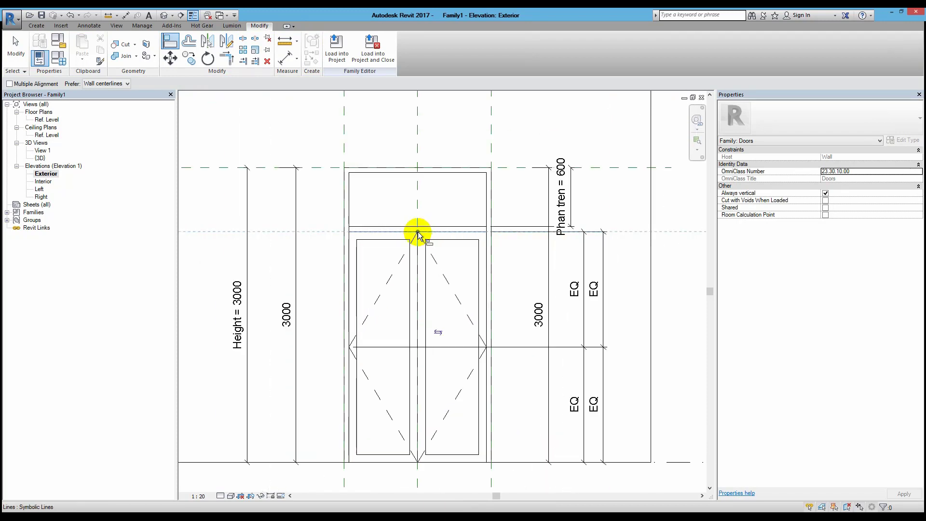
pyautogui.click(418, 235)
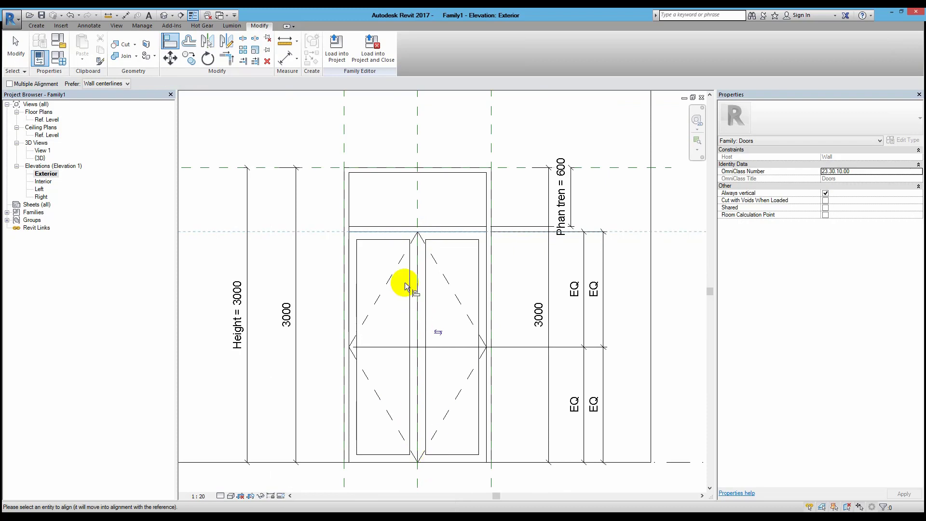
pyautogui.scroll(2, 405, 286)
pyautogui.click(431, 177)
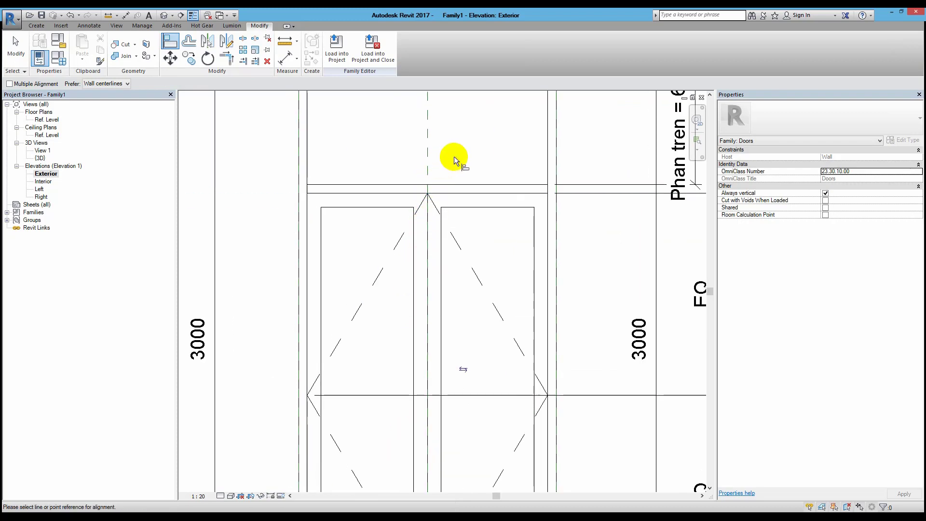
pyautogui.scroll(-3, 449, 265)
pyautogui.press('Escape')
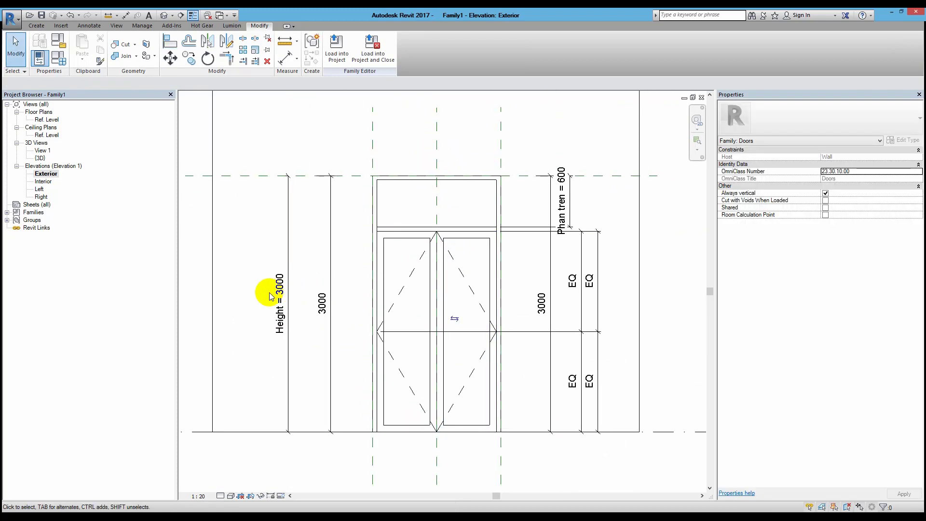
# Step: Change the Height dimension to 2800 and view the door in 3D
pyautogui.click(270, 296)
pyautogui.write('2800')
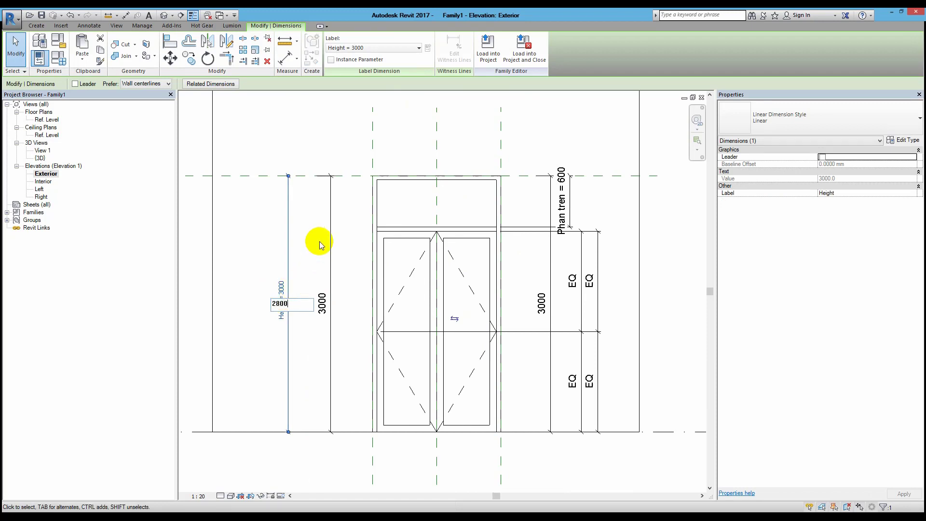
pyautogui.click(318, 244)
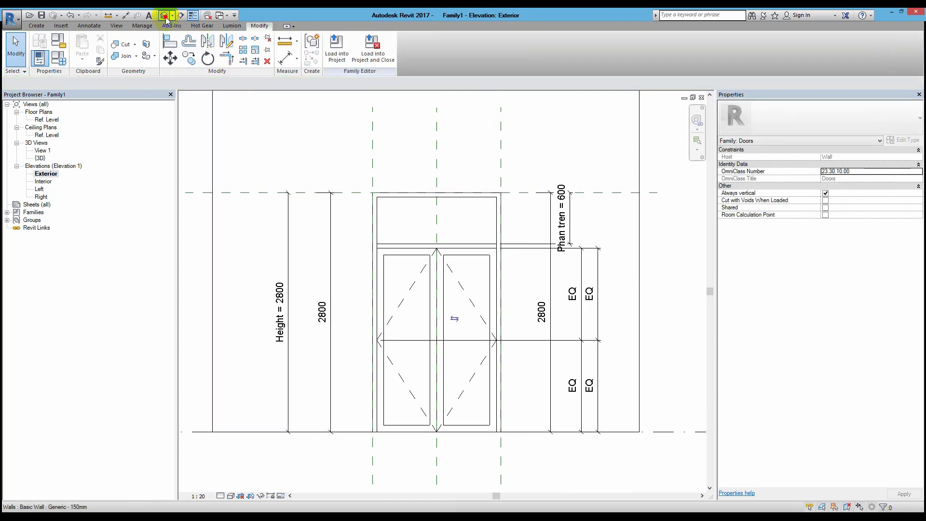
pyautogui.click(207, 16)
# Step: Create a new project from the DefaultMetric template
pyautogui.keyDown('shift'); pyautogui.moveTo(513, 251); pyautogui.dragTo(490, 348, button='middle'); pyautogui.keyUp('shift')
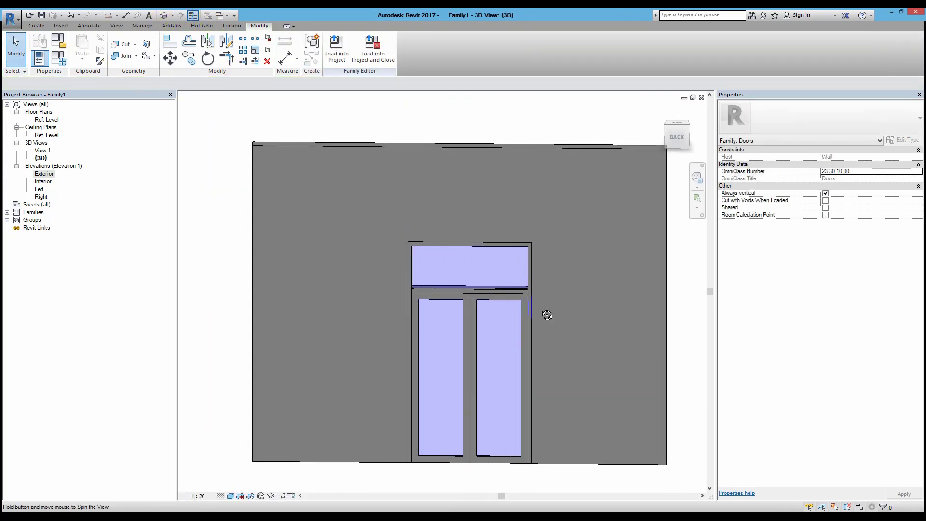
pyautogui.scroll(3, 489, 348)
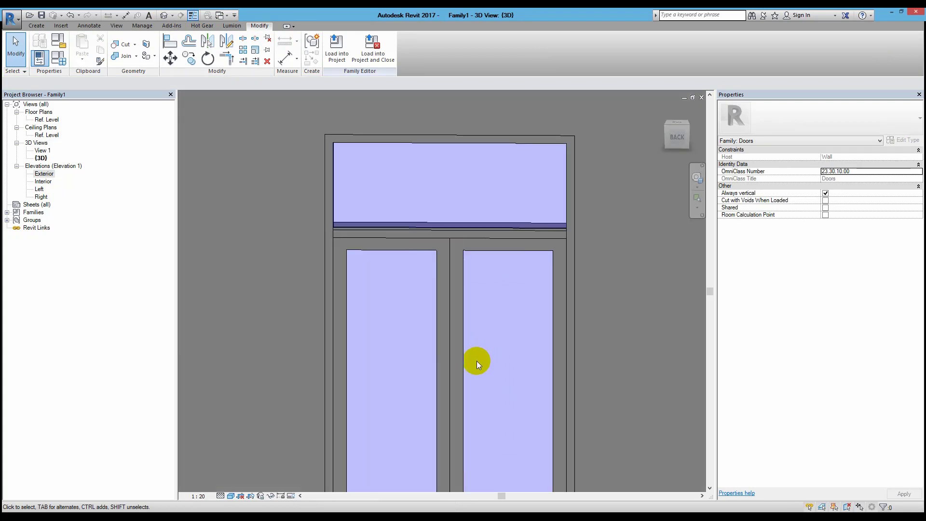
pyautogui.hotkey('ctrl', 'n')
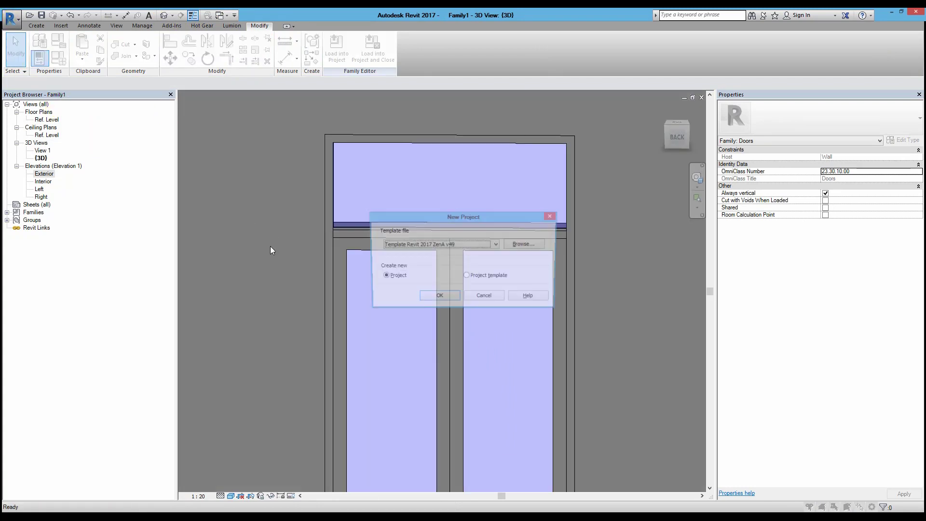
pyautogui.click(450, 246)
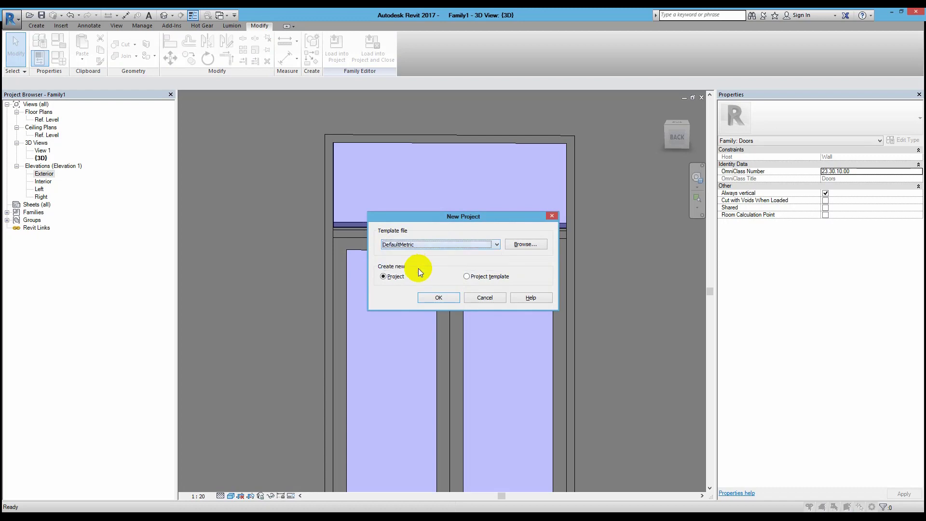
pyautogui.click(438, 298)
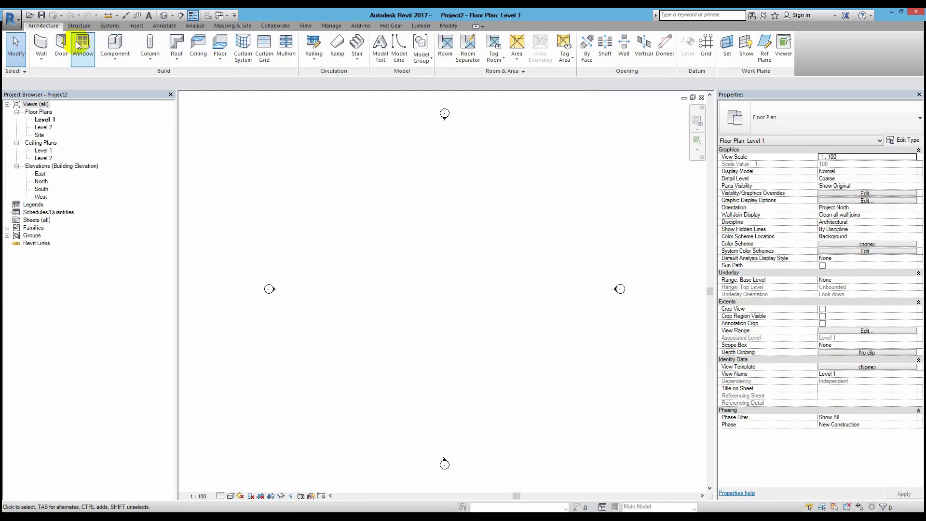
# Step: Draw a straight test wall with the WA command
pyautogui.click(79, 44)
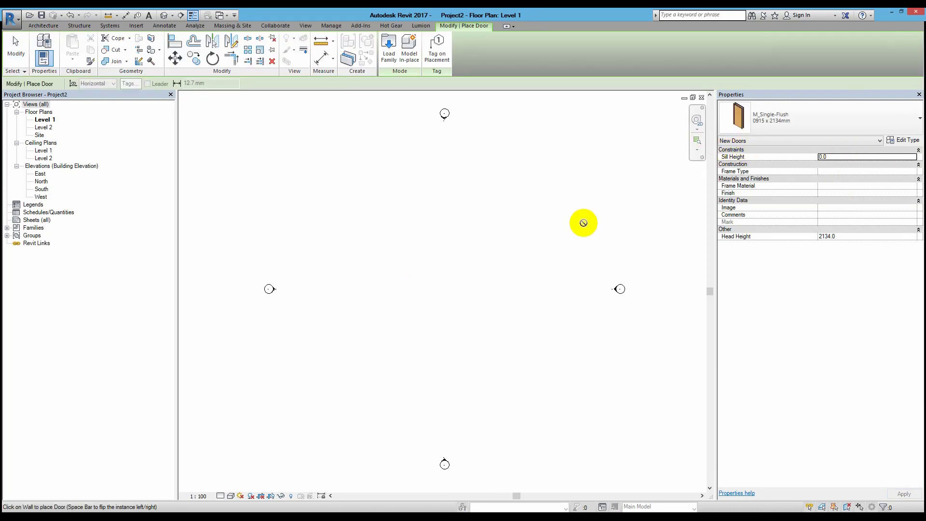
pyautogui.press('Escape')
pyautogui.press('w')
pyautogui.press('a')
pyautogui.click(357, 275)
pyautogui.click(492, 275)
pyautogui.press('Escape')
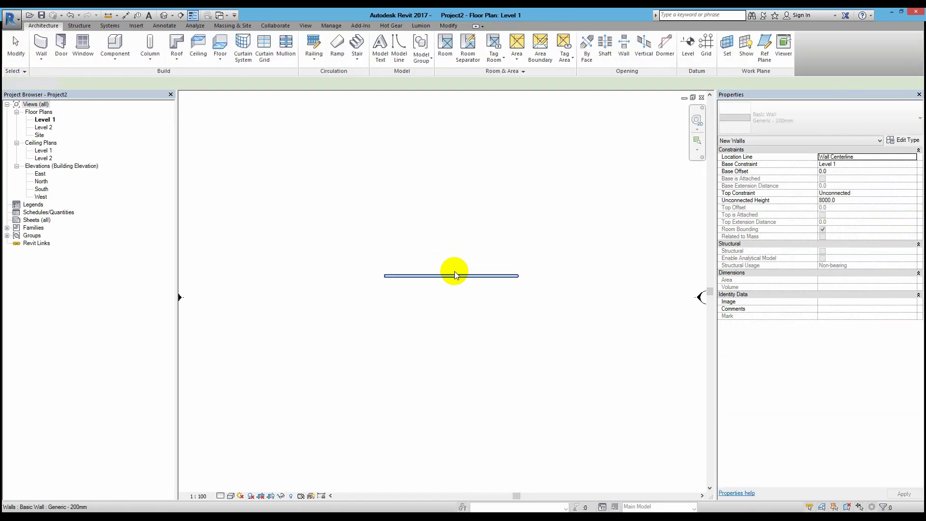
# Step: Place an M_Single-Flush 0762 x 2134mm door in the middle of the wall
pyautogui.press('d')
pyautogui.press('r')
pyautogui.click(815, 128)
pyautogui.click(760, 182)
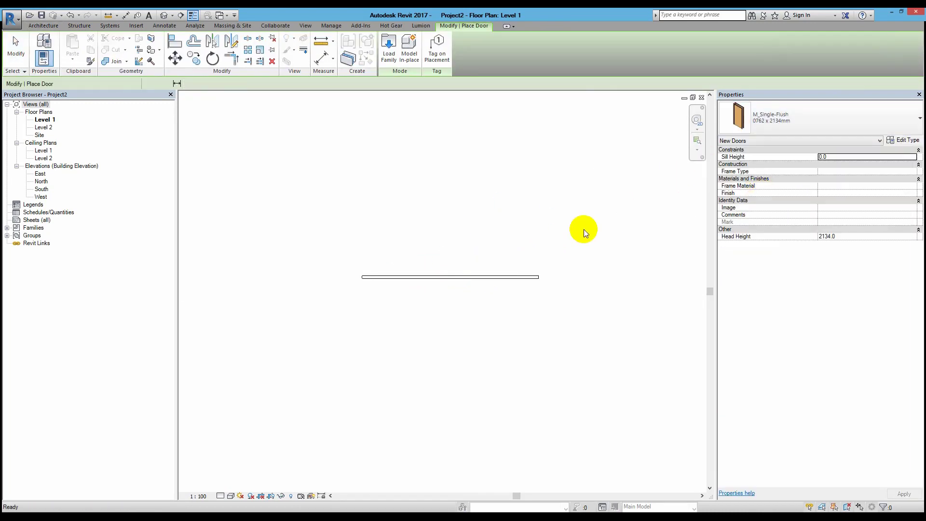
pyautogui.click(453, 277)
# Step: Check the door in a shaded 3D view, then close the view and the project unsaved
pyautogui.click(181, 15)
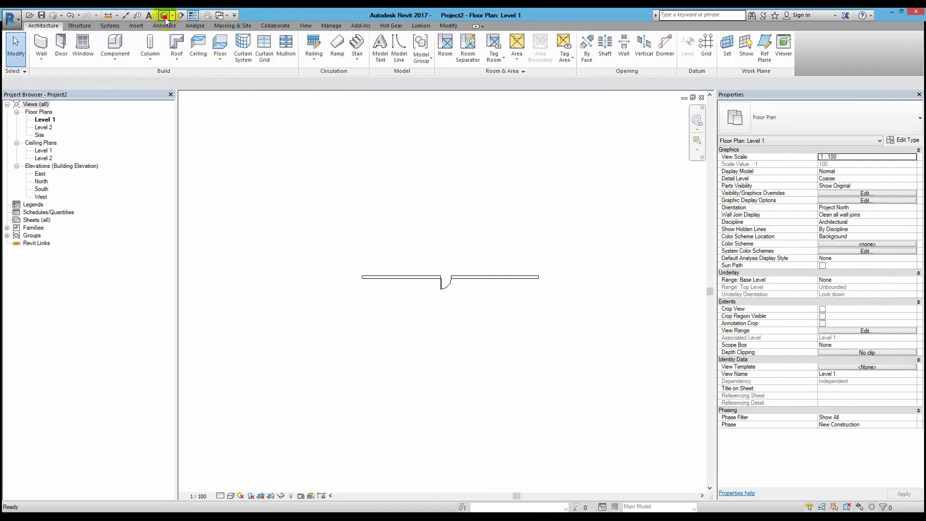
pyautogui.keyDown('shift'); pyautogui.moveTo(424, 236); pyautogui.dragTo(569, 284, button='middle'); pyautogui.keyUp('shift')
pyautogui.press('s')
pyautogui.press('d')
pyautogui.moveTo(534, 374)
pyautogui.keyDown('shift'); pyautogui.mouseDown(button='middle')
pyautogui.moveTo(501, 304)
pyautogui.moveTo(354, 277)
pyautogui.mouseUp(button='middle'); pyautogui.keyUp('shift')
pyautogui.press('z')
pyautogui.press('f')
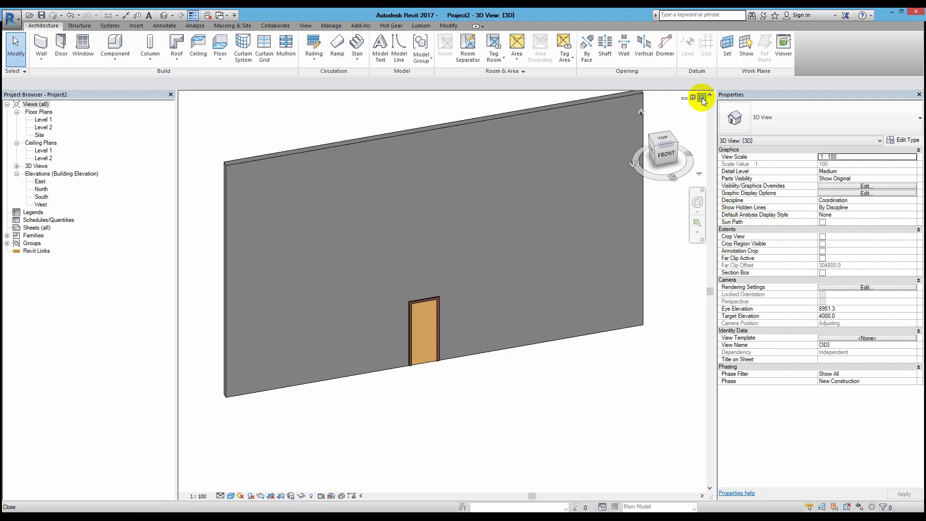
pyautogui.click(702, 97)
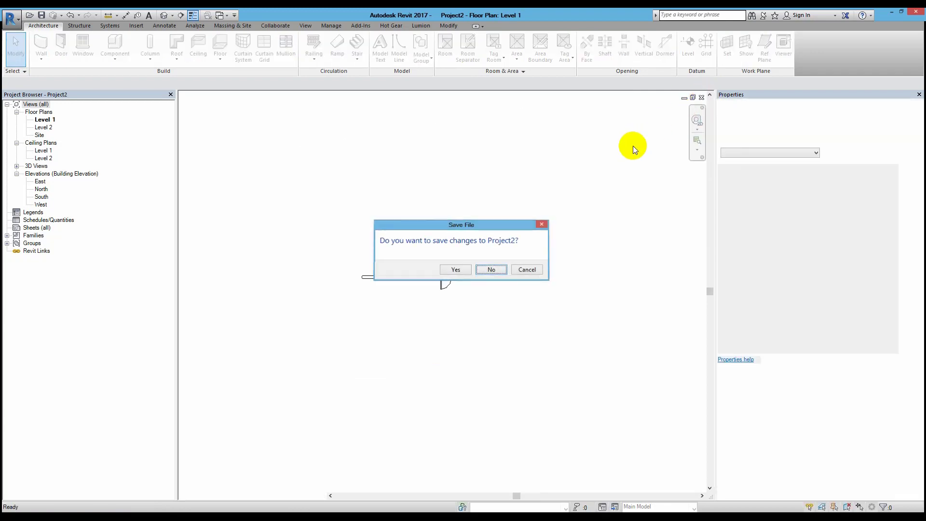
pyautogui.click(487, 268)
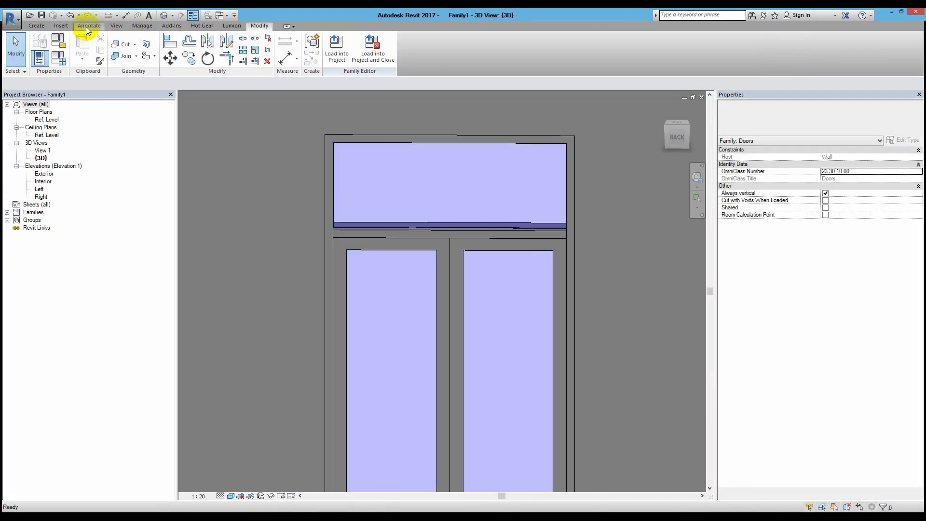
# Step: Browse the Load Family library to Doors > Hardware and select M_Exterior Pull.rfa
pyautogui.click(314, 55)
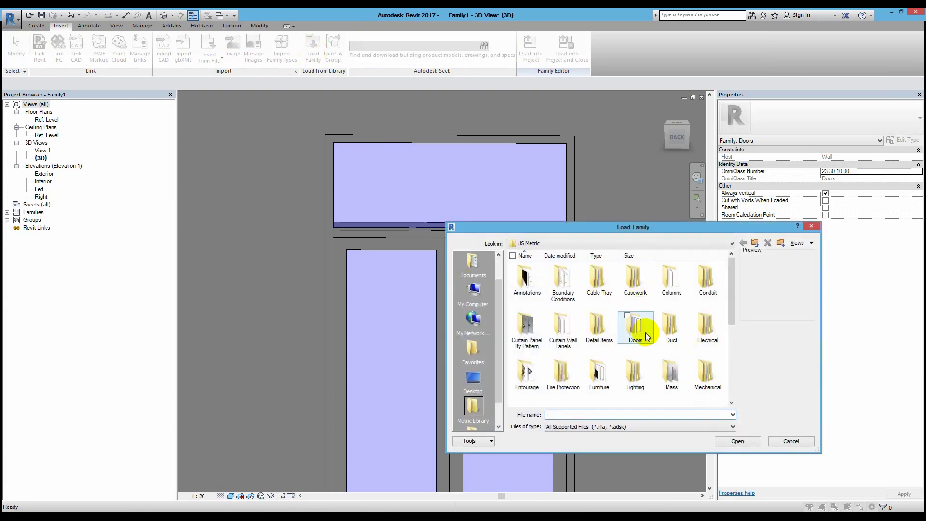
pyautogui.doubleClick(646, 332)
pyautogui.click(558, 283)
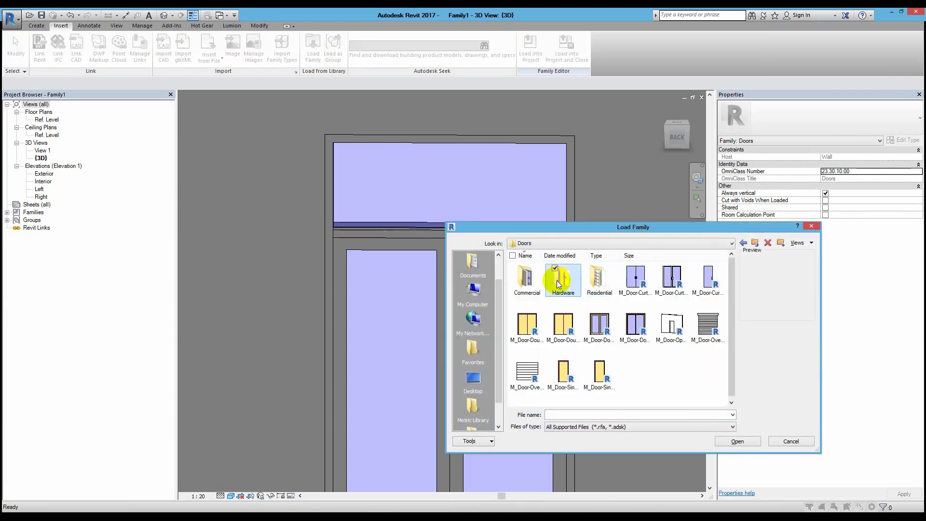
pyautogui.doubleClick(558, 283)
pyautogui.click(601, 281)
pyautogui.click(646, 284)
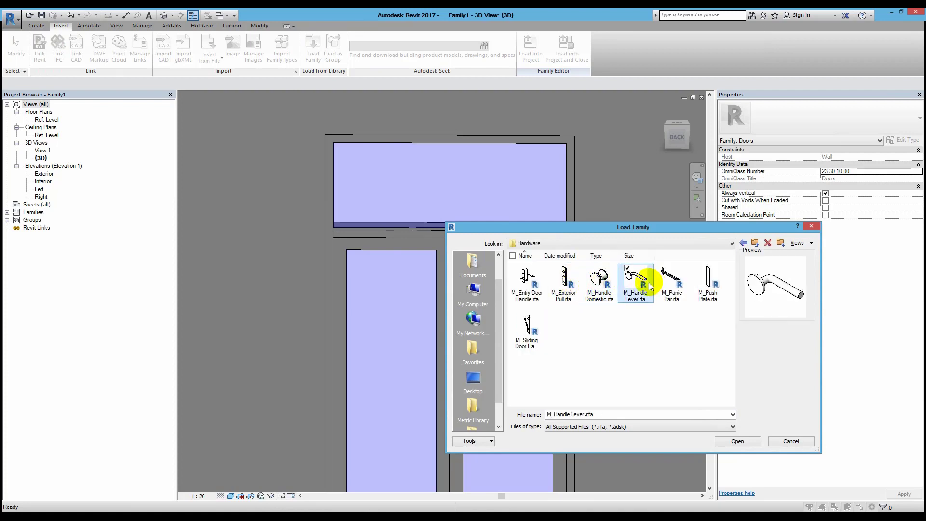
pyautogui.click(708, 285)
pyautogui.click(564, 288)
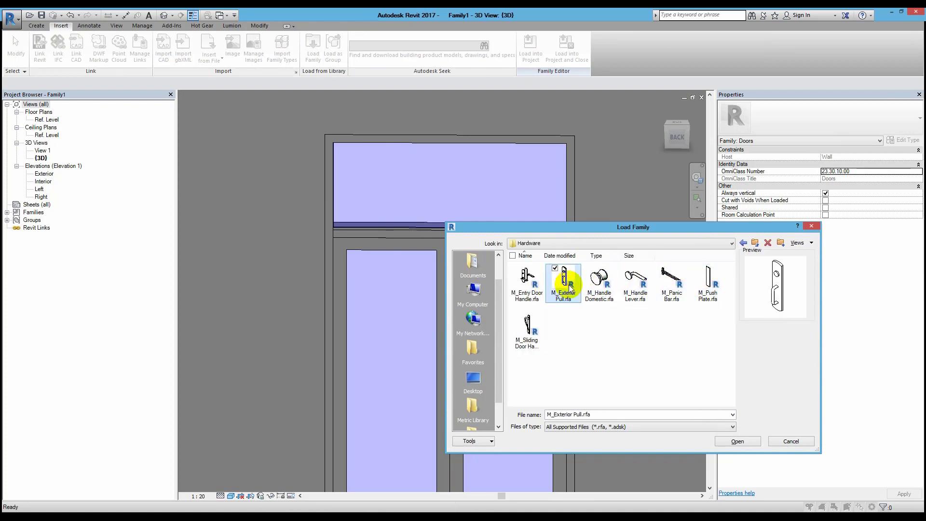
# Step: Load M_Exterior Pull into the family and view the door from above
pyautogui.doubleClick(563, 288)
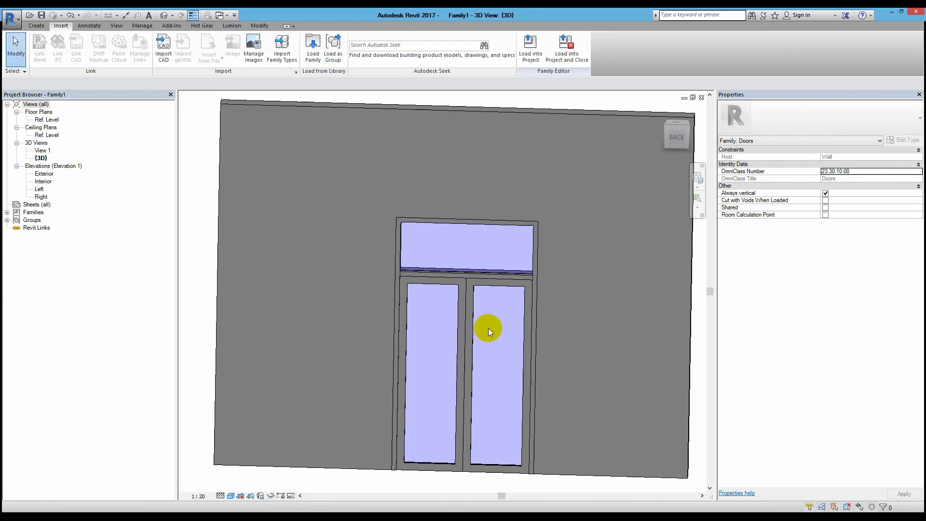
pyautogui.scroll(2, 433, 275)
pyautogui.scroll(1, 433, 275)
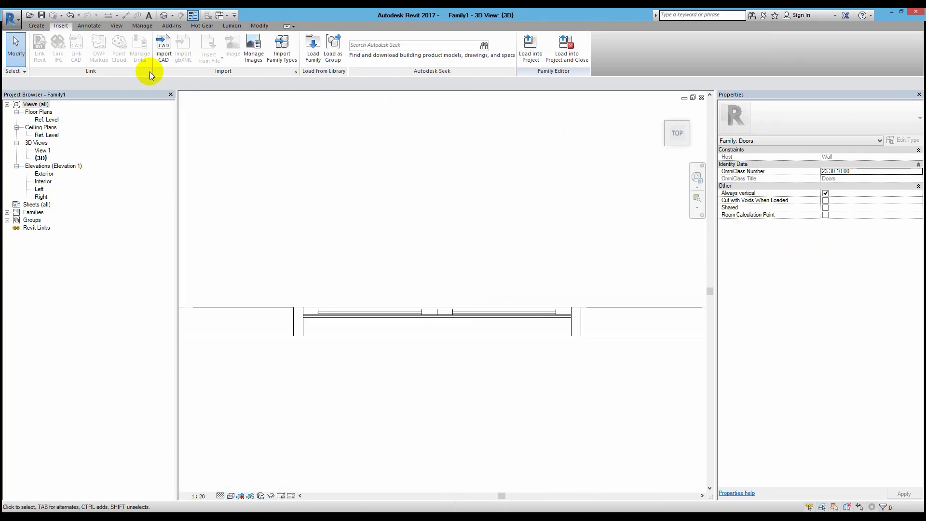
pyautogui.click(677, 134)
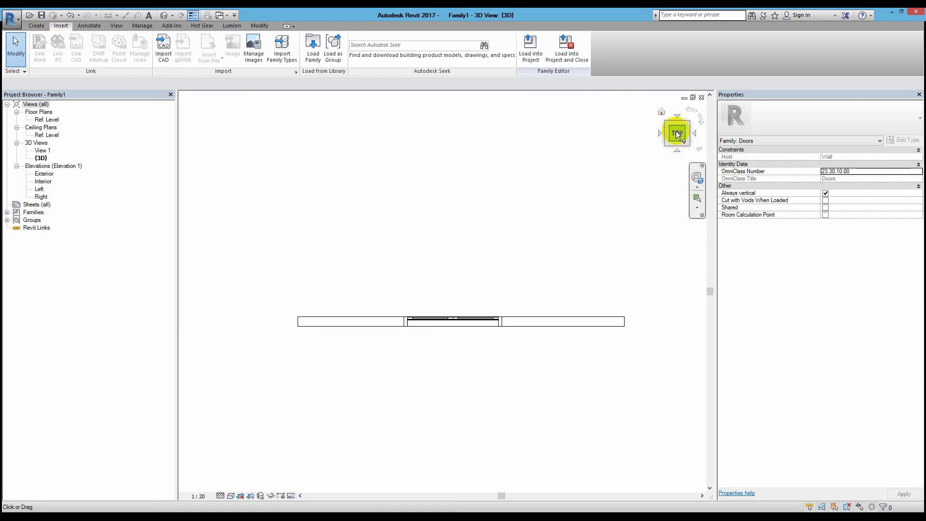
# Step: Place an M_Exterior Pull component on the wall face at the door
pyautogui.click(38, 27)
pyautogui.click(250, 53)
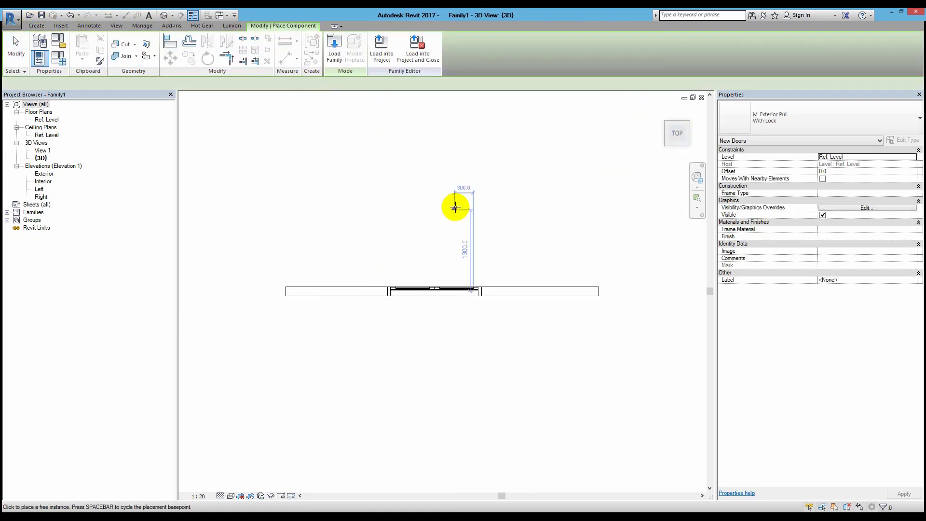
pyautogui.scroll(2, 463, 202)
pyautogui.scroll(2, 434, 347)
pyautogui.moveTo(343, 422); pyautogui.dragTo(463, 215, button='middle')
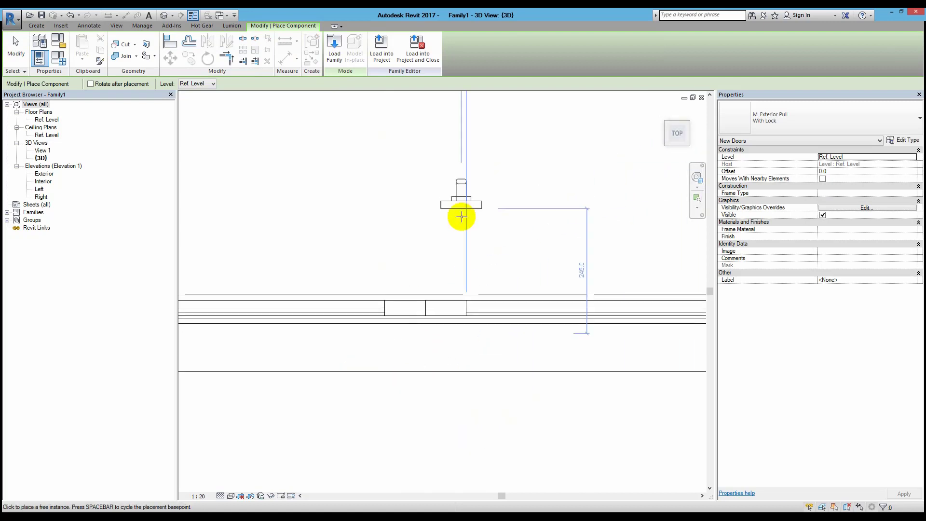
pyautogui.scroll(2, 405, 295)
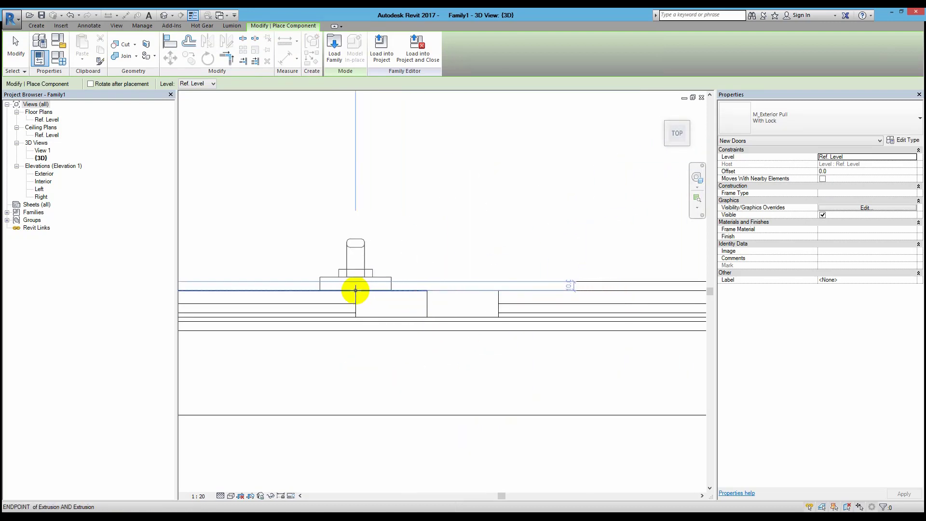
pyautogui.click(352, 280)
pyautogui.press('Escape')
pyautogui.press('Escape')
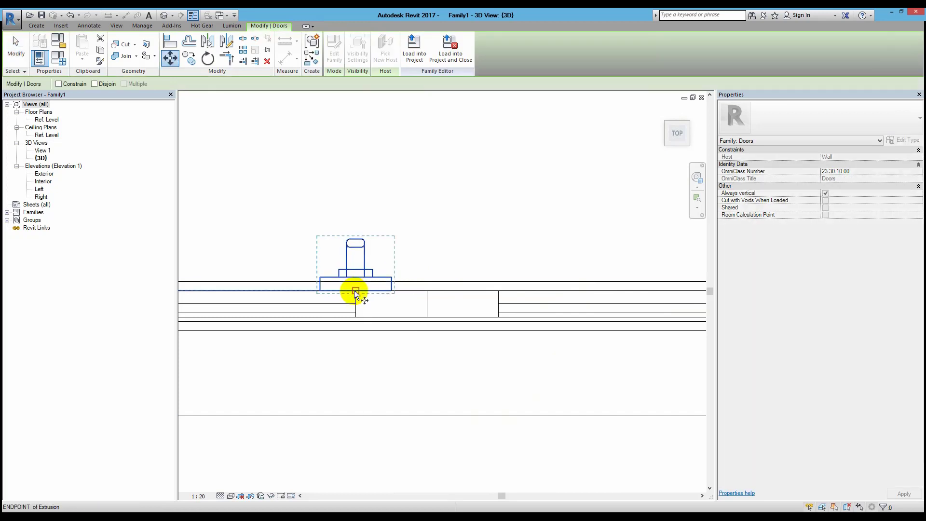
# Step: Offset the pull 40 onto the leaf and mirror a copy onto the right leaf
pyautogui.moveTo(354, 290); pyautogui.dragTo(422, 291)
pyautogui.write('40')
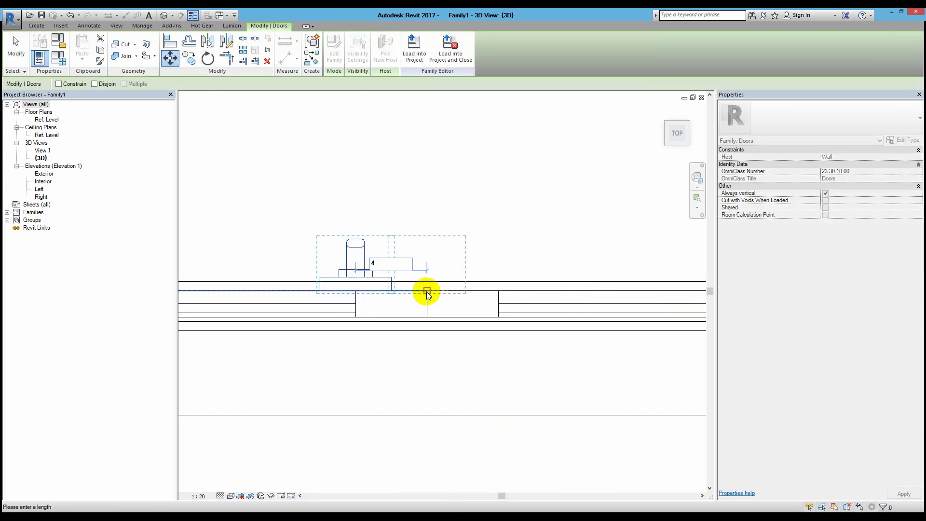
pyautogui.press('Return')
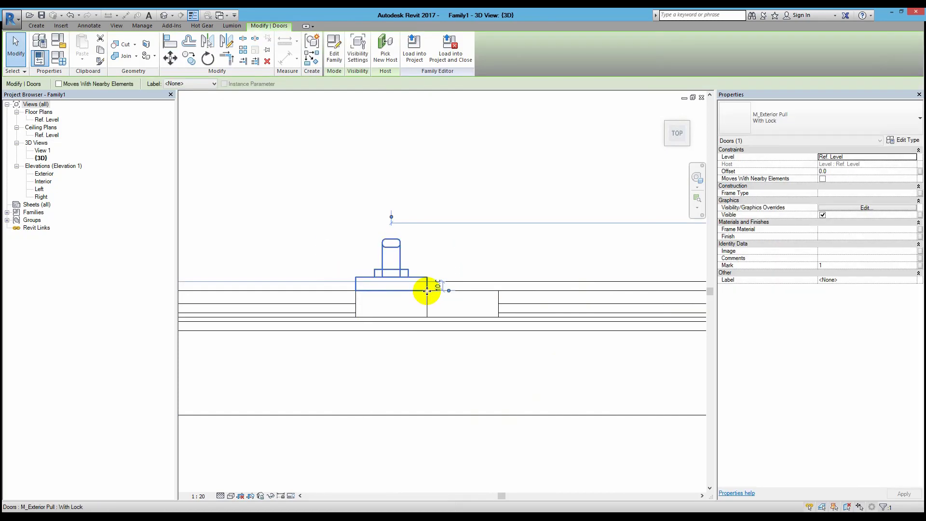
pyautogui.press('m')
pyautogui.press('m')
pyautogui.click(420, 288)
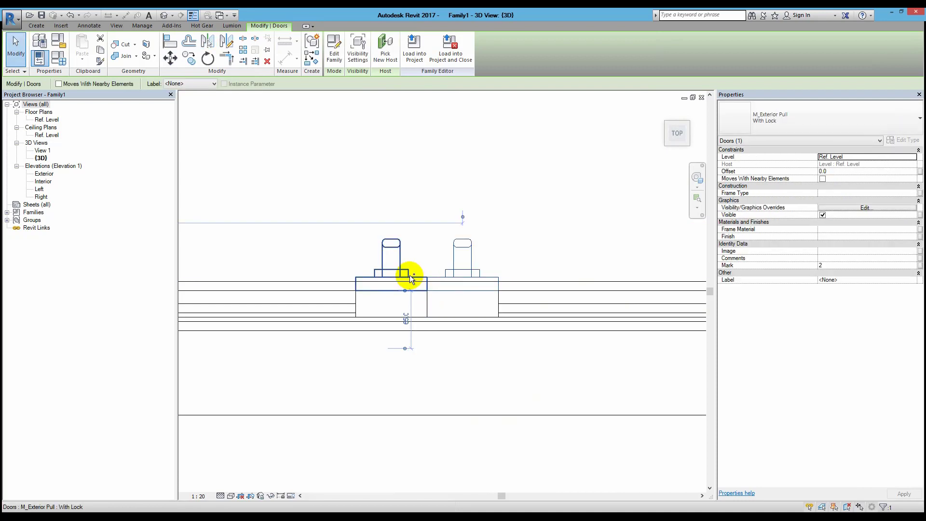
pyautogui.press('d')
pyautogui.press('m')
pyautogui.press('Escape')
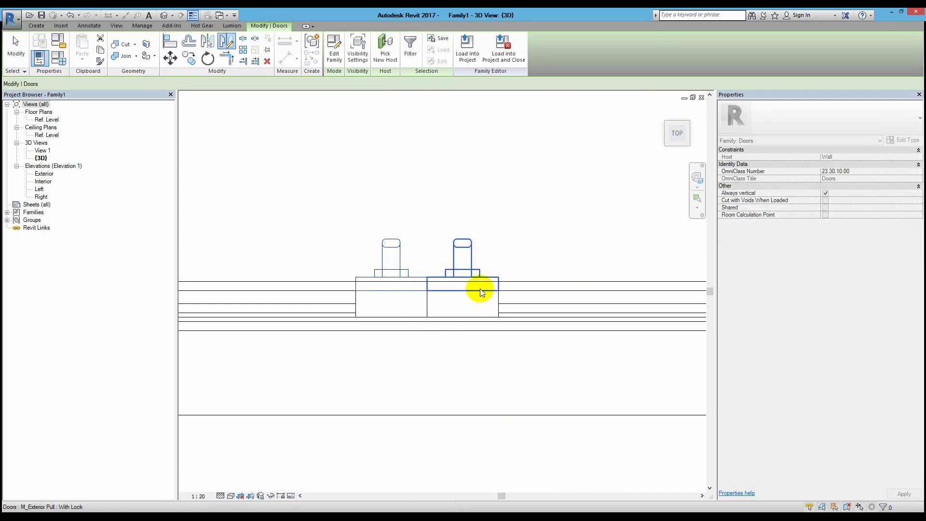
pyautogui.click(476, 282)
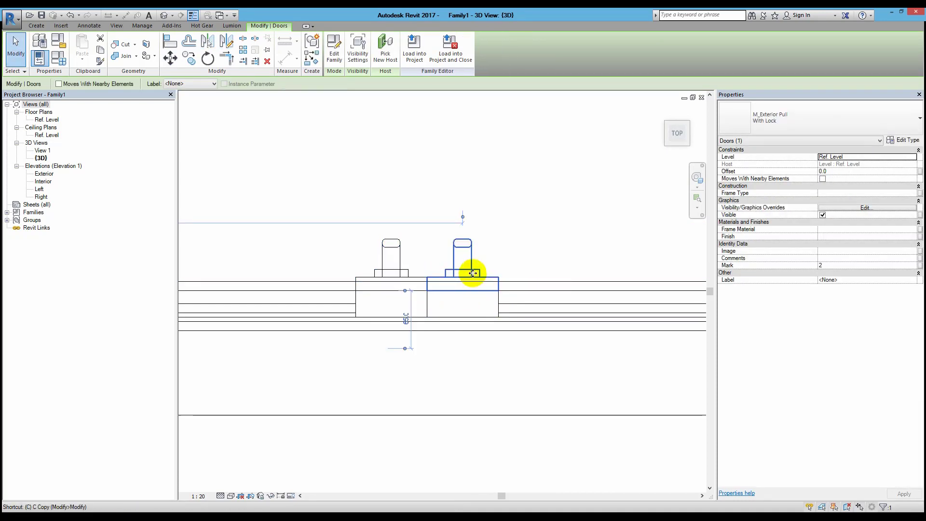
# Step: Copy the right leaf's pull and move the copy against the opposite wall face
pyautogui.press('r')
pyautogui.press('o')
pyautogui.click(484, 345)
pyautogui.click(473, 373)
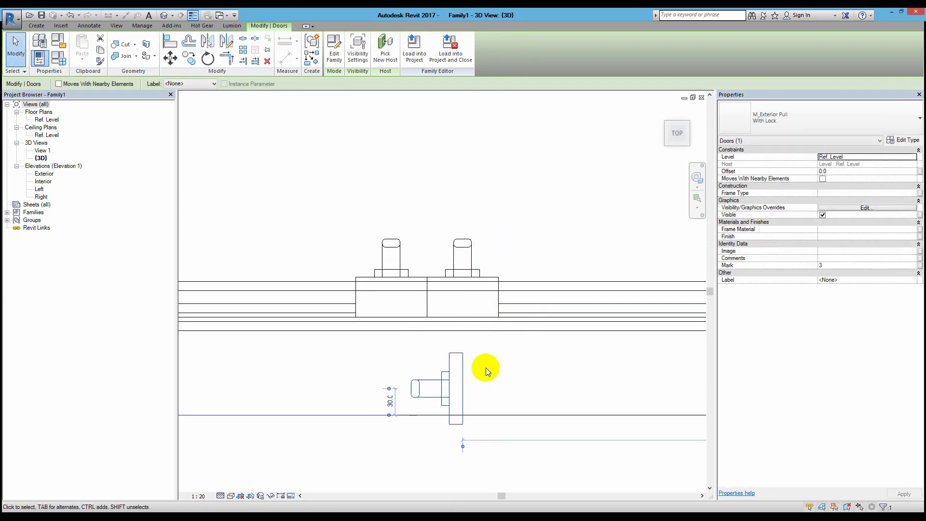
pyautogui.hotkey('ctrl', 'z')
pyautogui.press('m')
pyautogui.press('v')
pyautogui.click(462, 388)
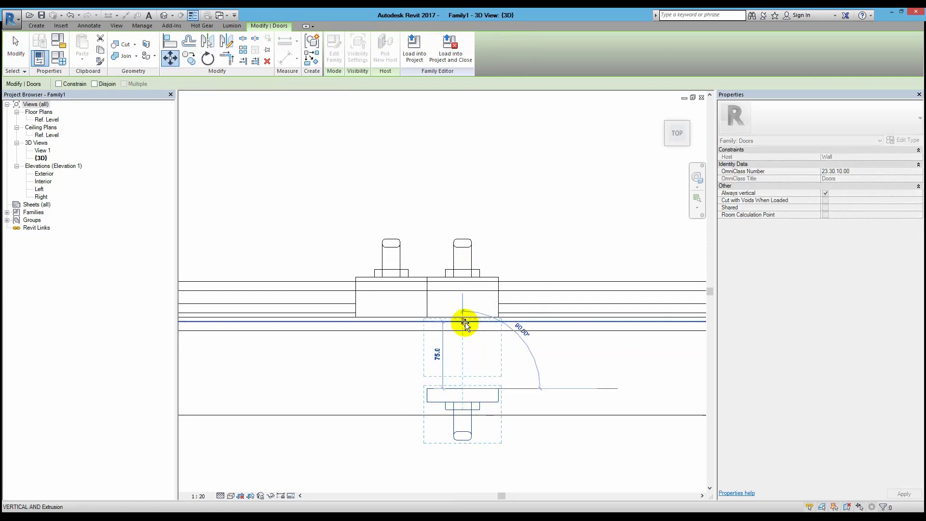
pyautogui.click(459, 316)
# Step: Rotate the copied pull onto the opposite face and orbit to view the door in 3D
pyautogui.press('r')
pyautogui.press('o')
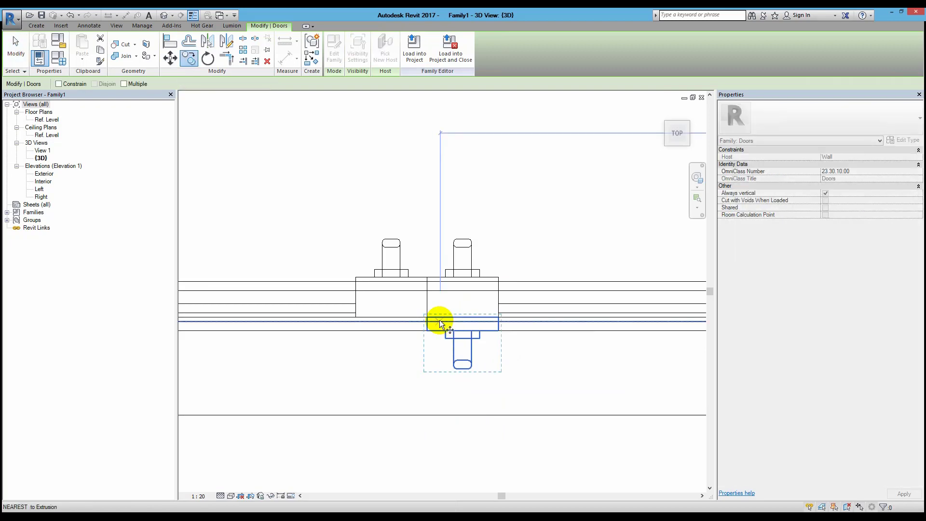
pyautogui.moveTo(439, 322); pyautogui.dragTo(428, 321)
pyautogui.click(356, 318)
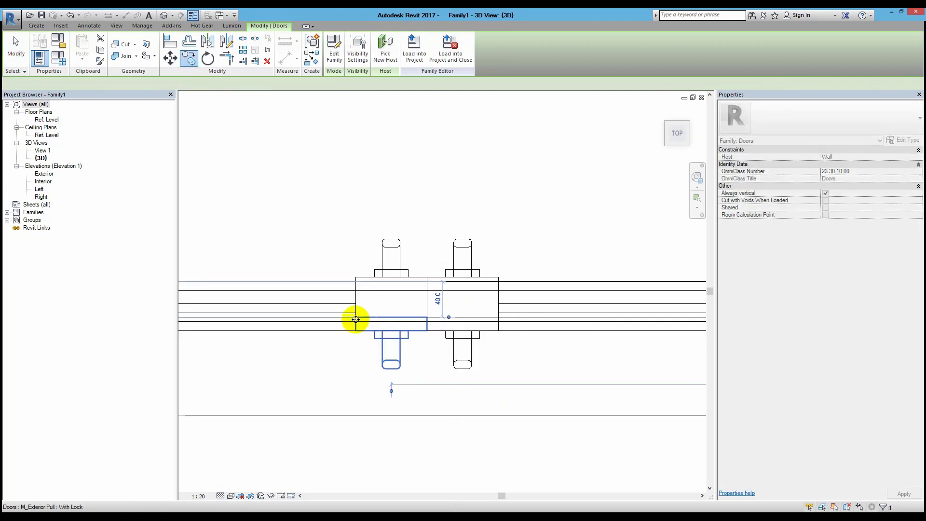
pyautogui.press('Escape')
pyautogui.scroll(-3, 399, 300)
pyautogui.scroll(5, 399, 300)
pyautogui.moveTo(399, 300)
pyautogui.keyDown('shift'); pyautogui.mouseDown(button='middle')
pyautogui.moveTo(445, 296)
pyautogui.moveTo(470, 251)
pyautogui.mouseUp(button='middle'); pyautogui.keyUp('shift')
# Step: Move the four selected door pulls 1100 upward in the Front view
pyautogui.scroll(-3, 470, 250)
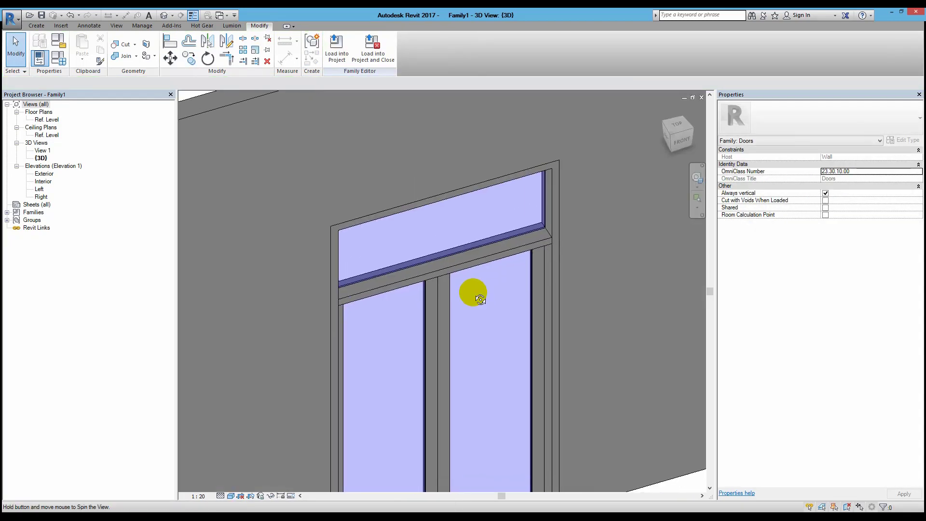
pyautogui.scroll(2, 471, 293)
pyautogui.scroll(4, 405, 241)
pyautogui.click(395, 332)
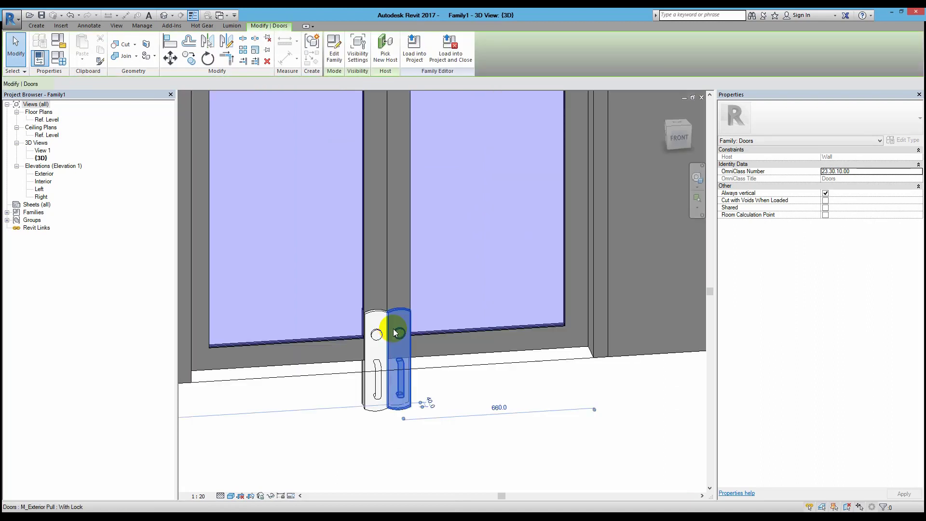
pyautogui.click(678, 140)
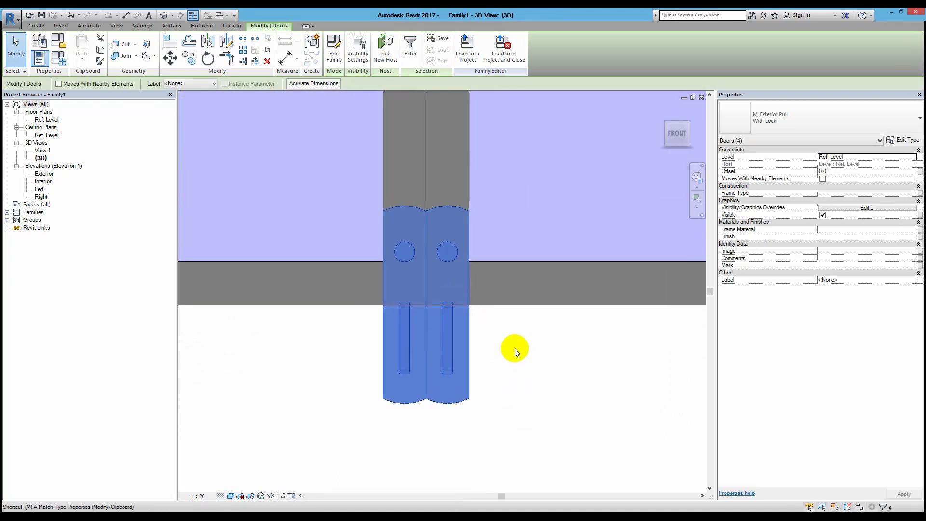
pyautogui.press('m')
pyautogui.press('v')
pyautogui.click(512, 334)
pyautogui.write('110')
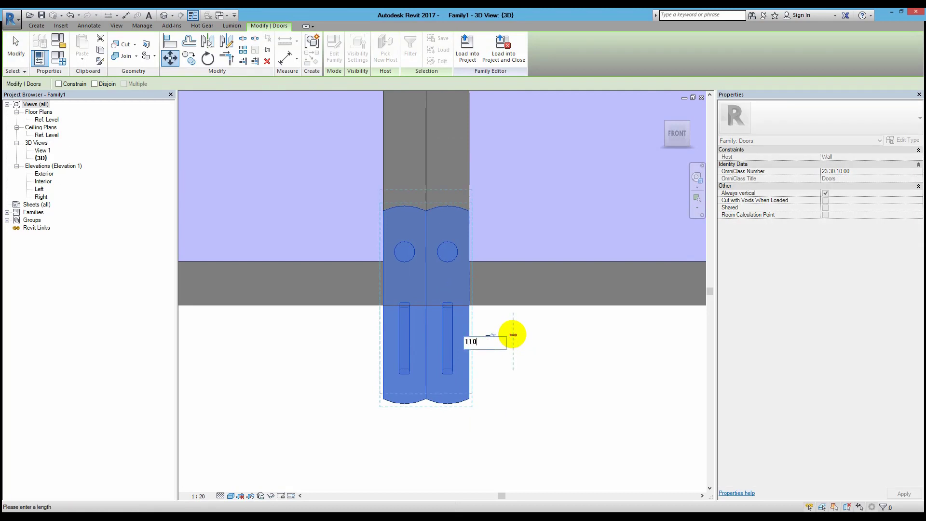
pyautogui.write('0')
pyautogui.press('Return')
# Step: Orbit the 3D view to confirm the pulls sit at 1100 on both leaves and faces
pyautogui.scroll(-2, 513, 233)
pyautogui.scroll(-2, 512, 234)
pyautogui.scroll(-2, 490, 310)
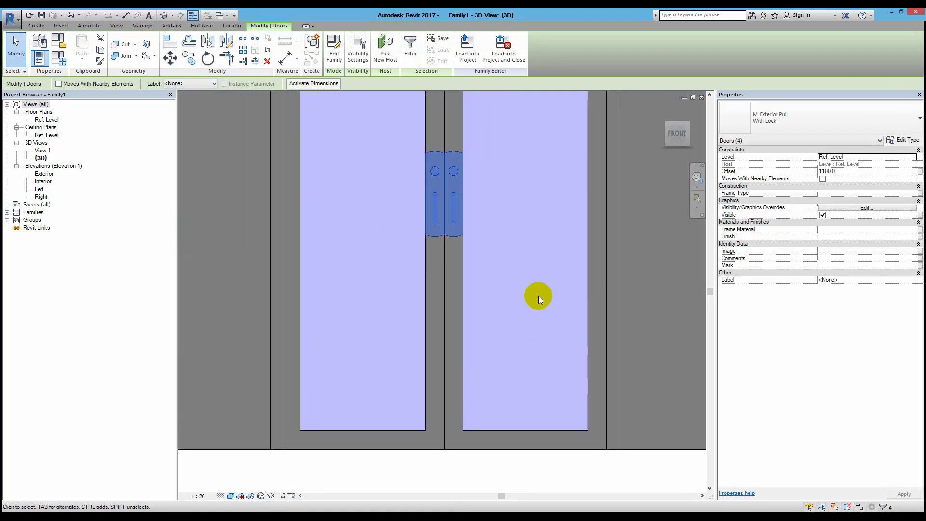
pyautogui.press('Escape')
pyautogui.scroll(-4, 537, 294)
pyautogui.scroll(2, 497, 331)
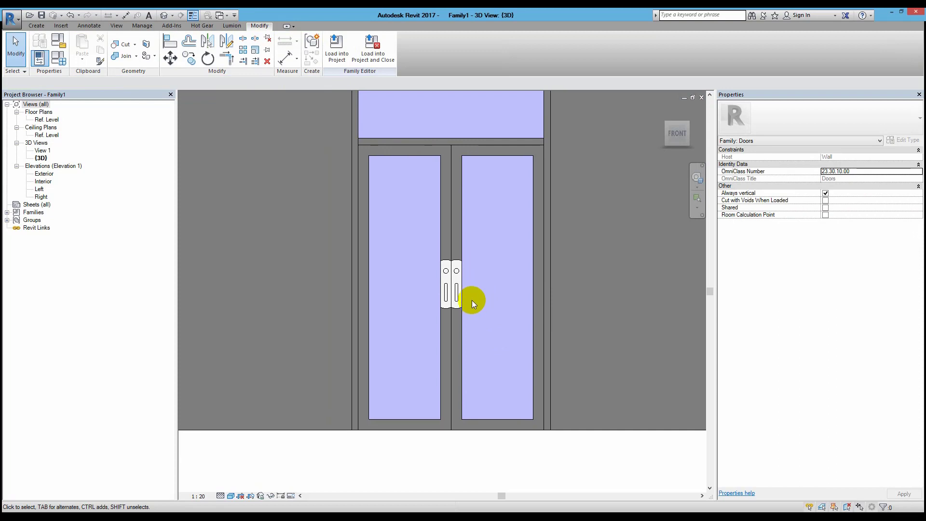
pyautogui.scroll(3, 472, 300)
pyautogui.moveTo(488, 268)
pyautogui.keyDown('shift'); pyautogui.mouseDown(button='middle')
pyautogui.moveTo(505, 350)
pyautogui.moveTo(548, 374)
pyautogui.moveTo(554, 414)
pyautogui.moveTo(479, 378)
pyautogui.moveTo(444, 393)
pyautogui.moveTo(444, 366)
pyautogui.mouseUp(button='middle'); pyautogui.keyUp('shift')
pyautogui.click(446, 344)
pyautogui.scroll(-3, 483, 335)
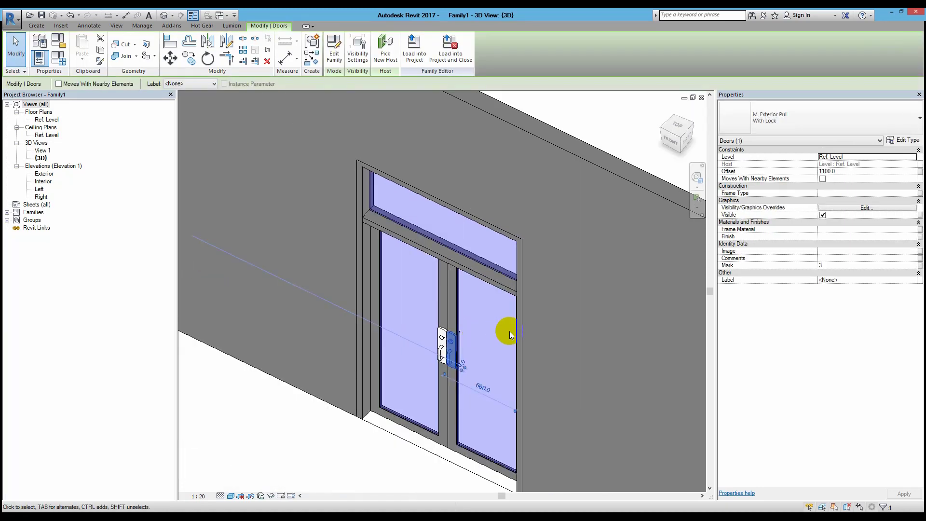
pyautogui.moveTo(509, 331)
pyautogui.keyDown('shift'); pyautogui.mouseDown(button='middle')
pyautogui.moveTo(458, 392)
pyautogui.moveTo(276, 341)
pyautogui.moveTo(129, 334)
pyautogui.moveTo(632, 302)
pyautogui.mouseUp(button='middle'); pyautogui.keyUp('shift')
pyautogui.press('Escape')
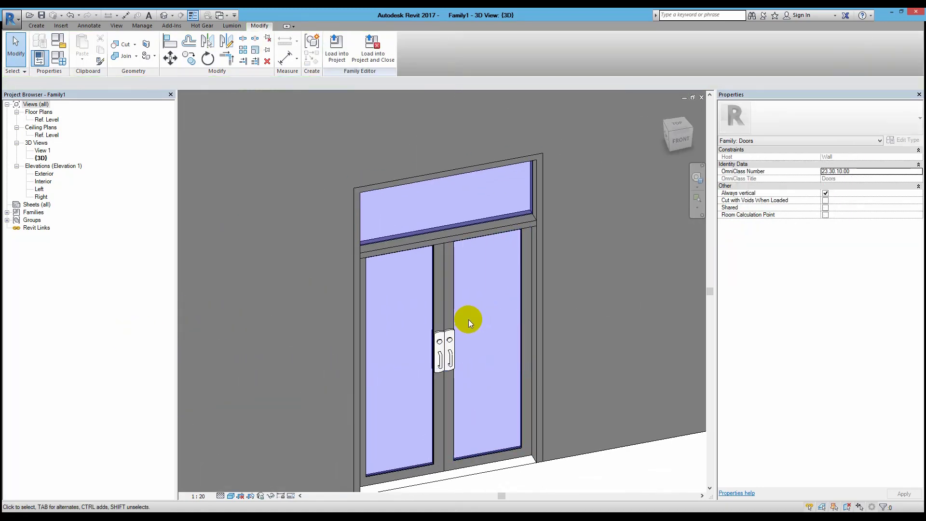
pyautogui.keyDown('shift'); pyautogui.moveTo(468, 317); pyautogui.dragTo(477, 322, button='middle'); pyautogui.keyUp('shift')
# Step: Zoom to fit the door and wall, orbit to an oblique angle, and shade the model
pyautogui.press('z')
pyautogui.press('f')
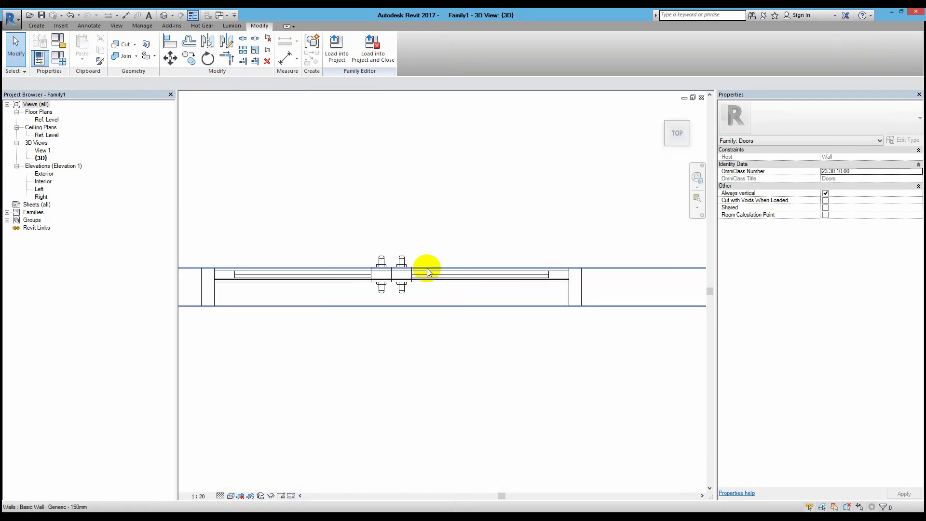
pyautogui.click(621, 266)
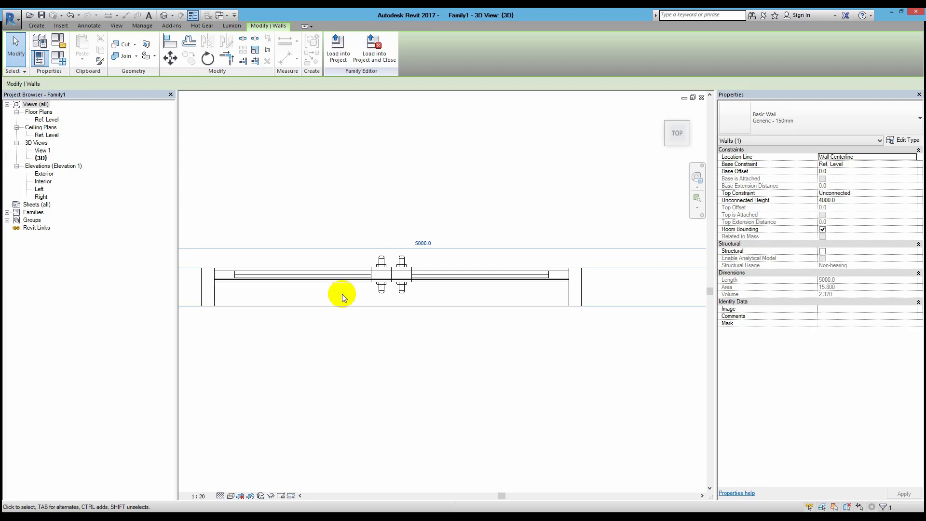
pyautogui.scroll(2, 417, 261)
pyautogui.scroll(2, 414, 263)
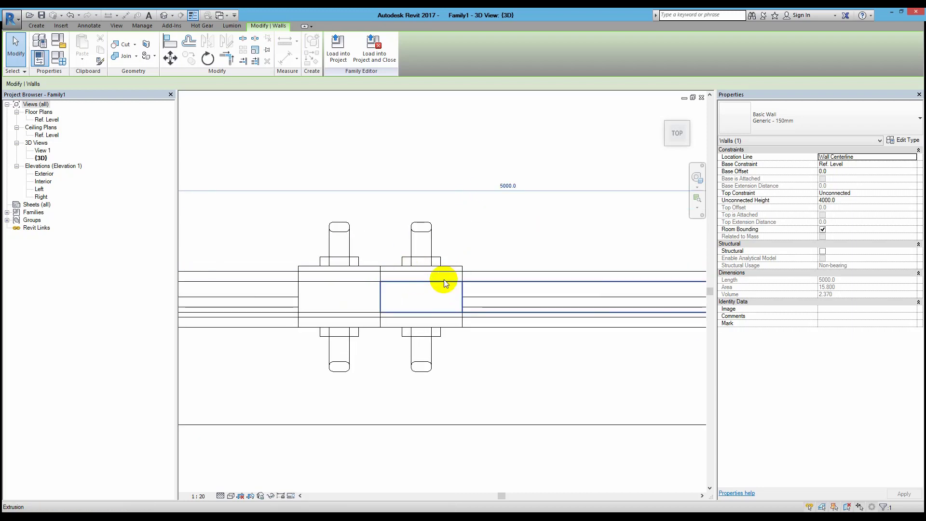
pyautogui.scroll(-2, 452, 251)
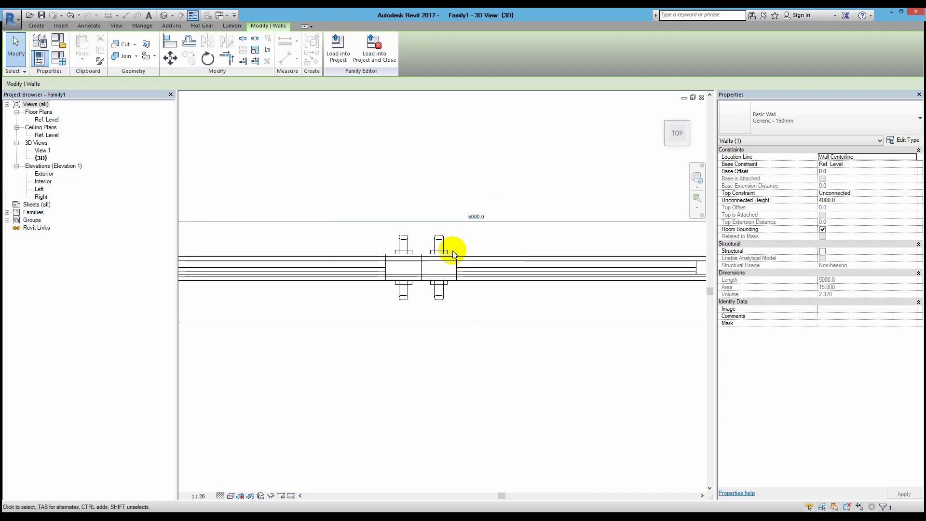
pyautogui.moveTo(452, 251)
pyautogui.mouseDown(button='middle')
pyautogui.moveTo(379, 408)
pyautogui.moveTo(411, 356)
pyautogui.moveTo(430, 231)
pyautogui.moveTo(525, 386)
pyautogui.moveTo(442, 124)
pyautogui.mouseUp(button='middle')
pyautogui.click(525, 386)
pyautogui.press('s')
pyautogui.press('d')
pyautogui.scroll(3, 384, 325)
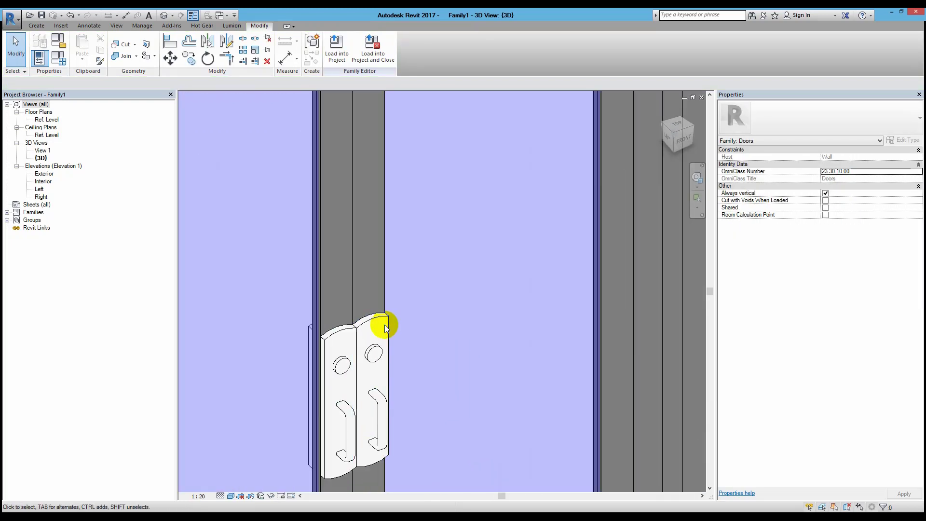
pyautogui.scroll(2, 384, 325)
# Step: Align the door panel and pull to the frame edge and leaf-face references
pyautogui.press('a')
pyautogui.press('l')
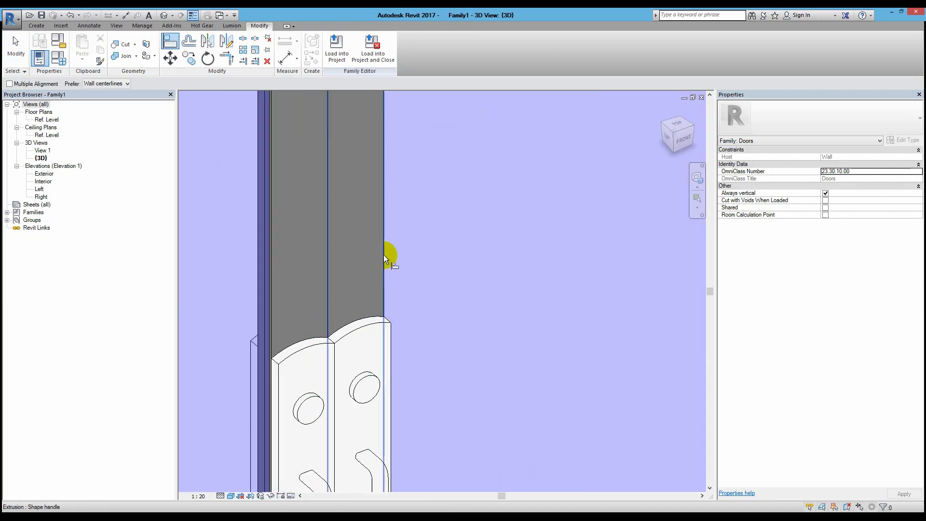
pyautogui.click(384, 256)
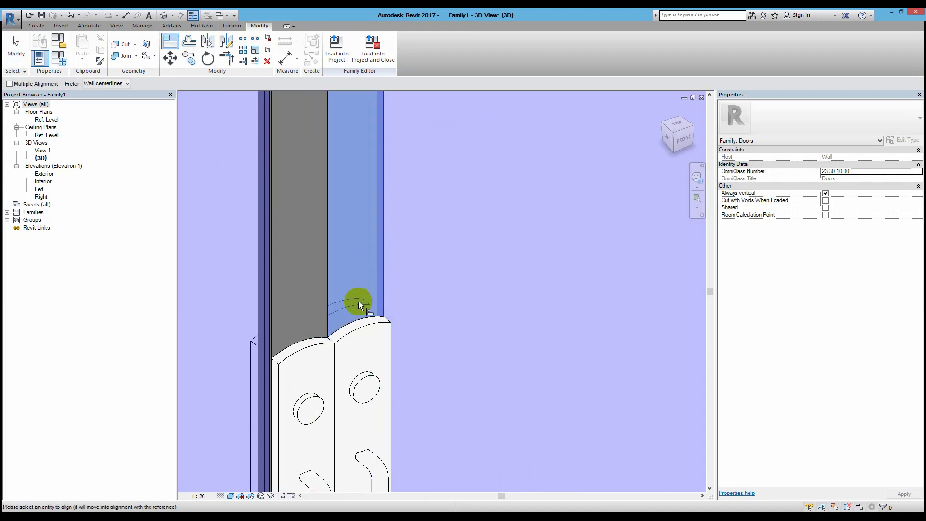
pyautogui.click(348, 321)
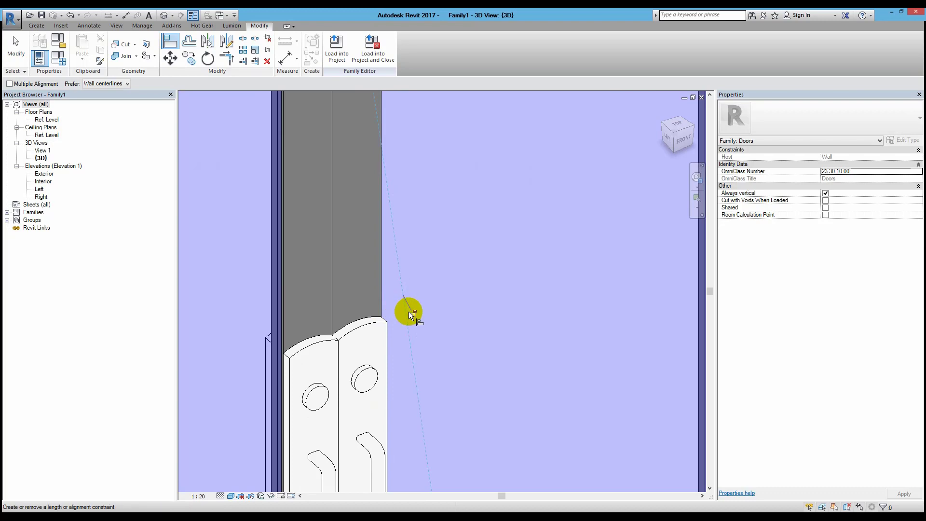
pyautogui.click(286, 313)
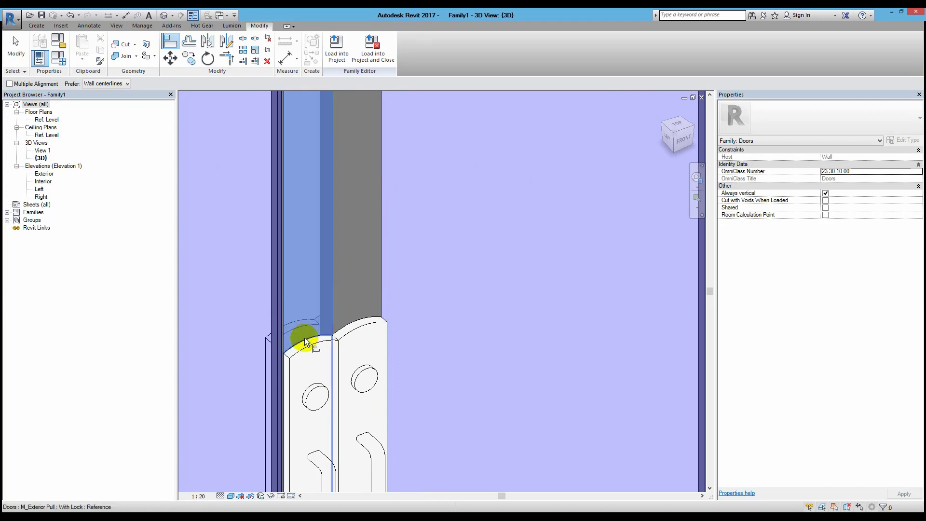
pyautogui.moveTo(356, 368)
pyautogui.keyDown('shift'); pyautogui.mouseDown(button='middle')
pyautogui.moveTo(501, 355)
pyautogui.moveTo(302, 338)
pyautogui.mouseUp(button='middle'); pyautogui.keyUp('shift')
pyautogui.scroll(2, 301, 338)
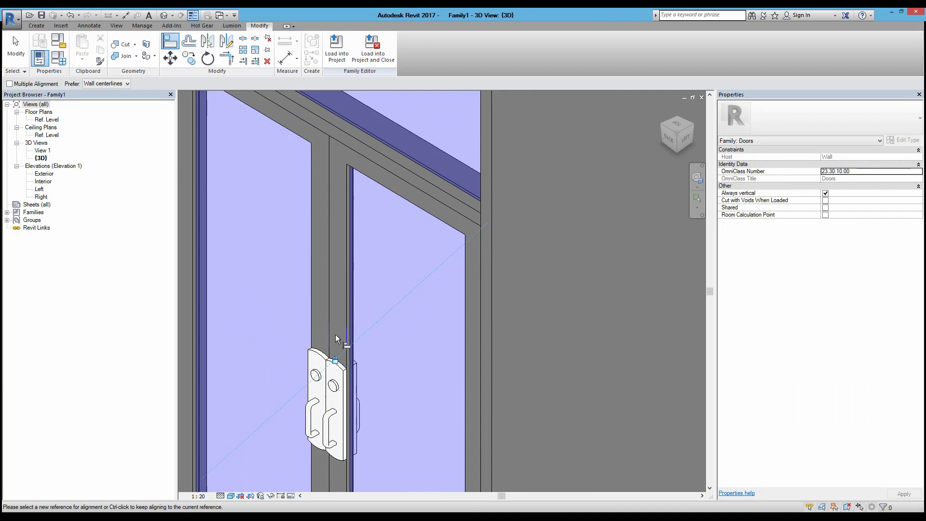
pyautogui.click(340, 365)
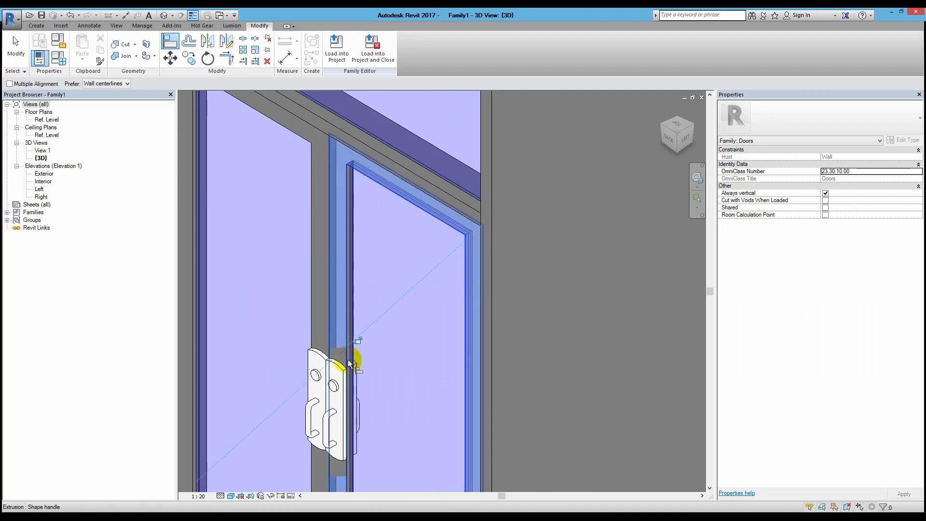
pyautogui.click(318, 333)
pyautogui.click(326, 338)
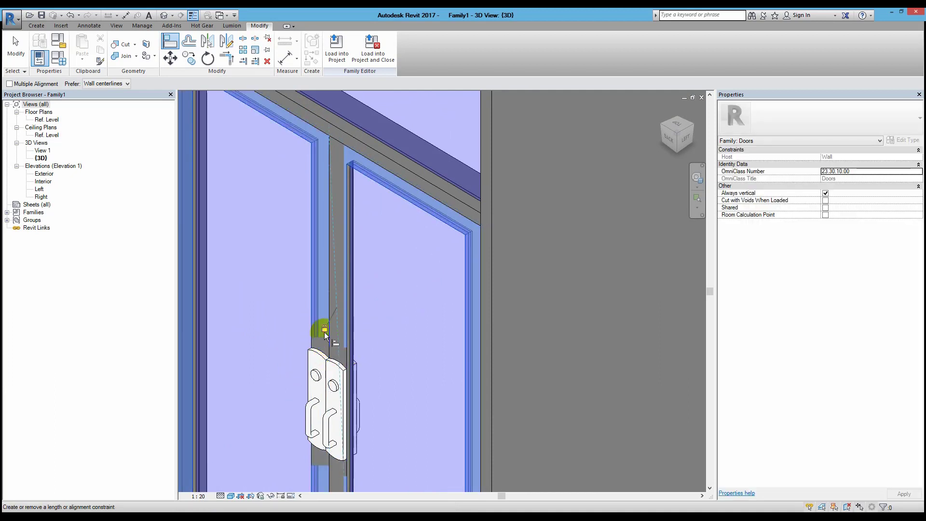
pyautogui.scroll(-5, 333, 289)
pyautogui.press('Escape')
# Step: Save the door family to the Desktop as Cua di 1.rfa
pyautogui.moveTo(352, 239)
pyautogui.keyDown('shift'); pyautogui.mouseDown(button='middle')
pyautogui.moveTo(575, 231)
pyautogui.moveTo(366, 129)
pyautogui.mouseUp(button='middle'); pyautogui.keyUp('shift')
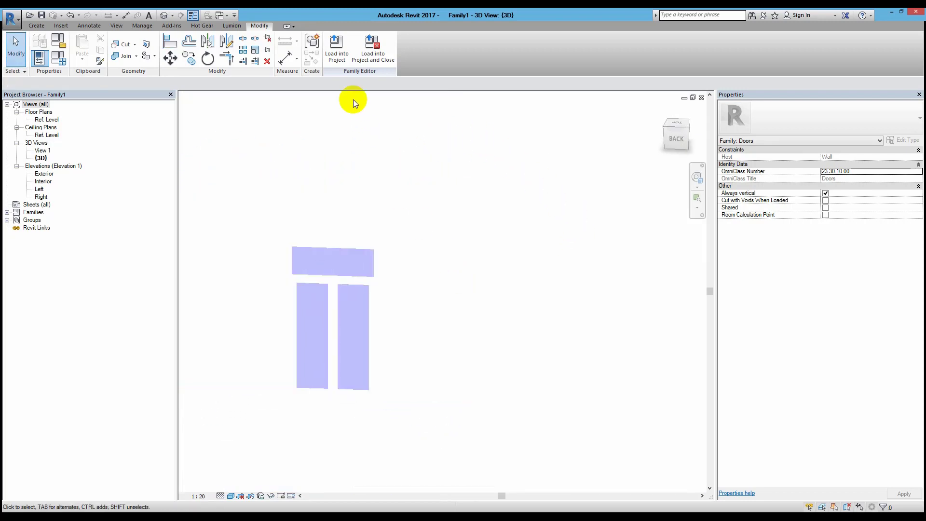
pyautogui.hotkey('ctrl', 's')
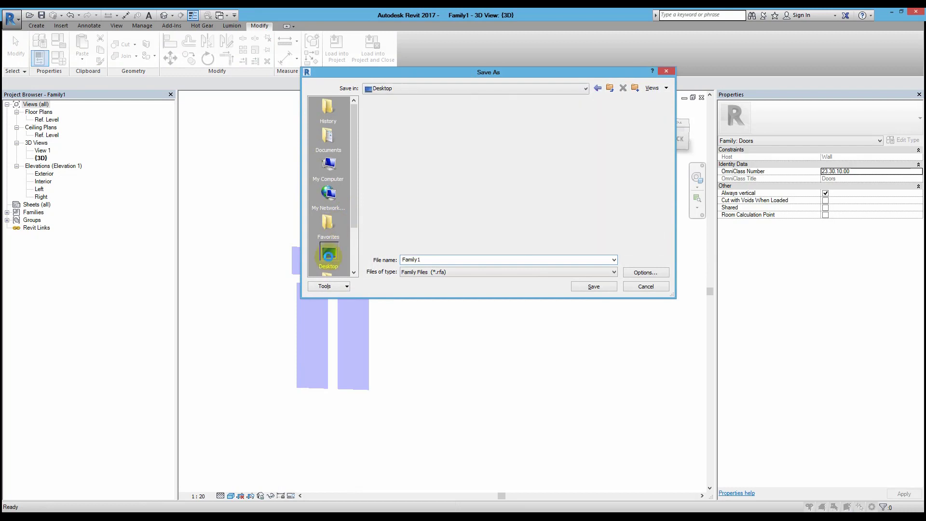
pyautogui.write('Cua ')
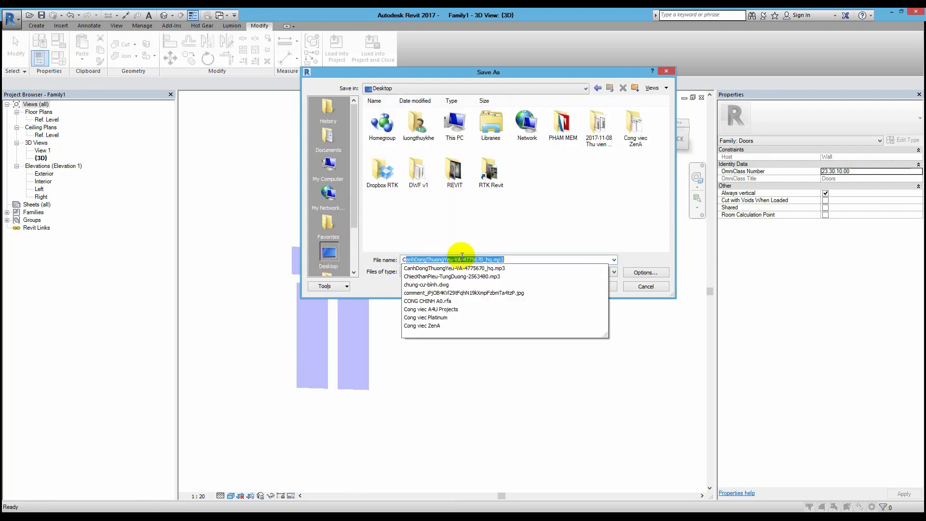
pyautogui.write('di 1')
pyautogui.press('Return')
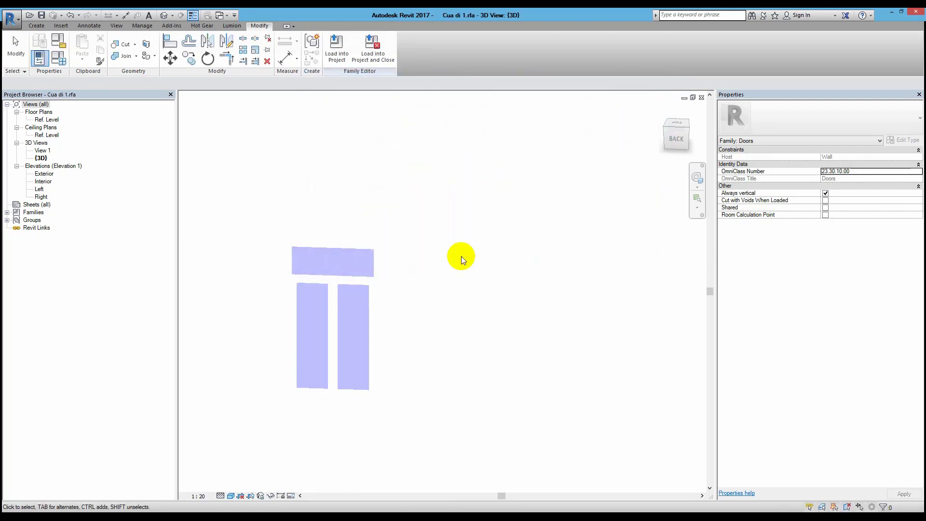
pyautogui.scroll(3, 368, 285)
# Step: Load the family into the project, draw a short wall, and place the door in it
pyautogui.click(344, 53)
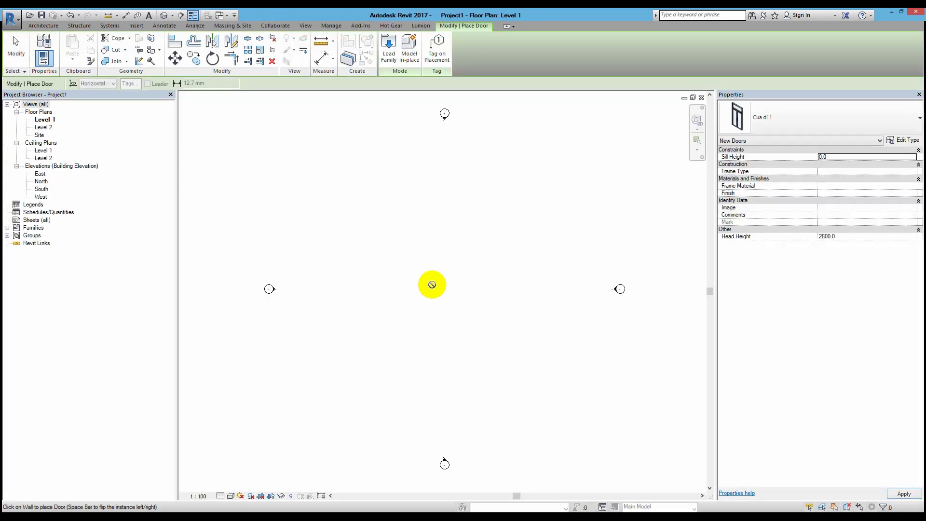
pyautogui.press('w')
pyautogui.press('a')
pyautogui.click(414, 284)
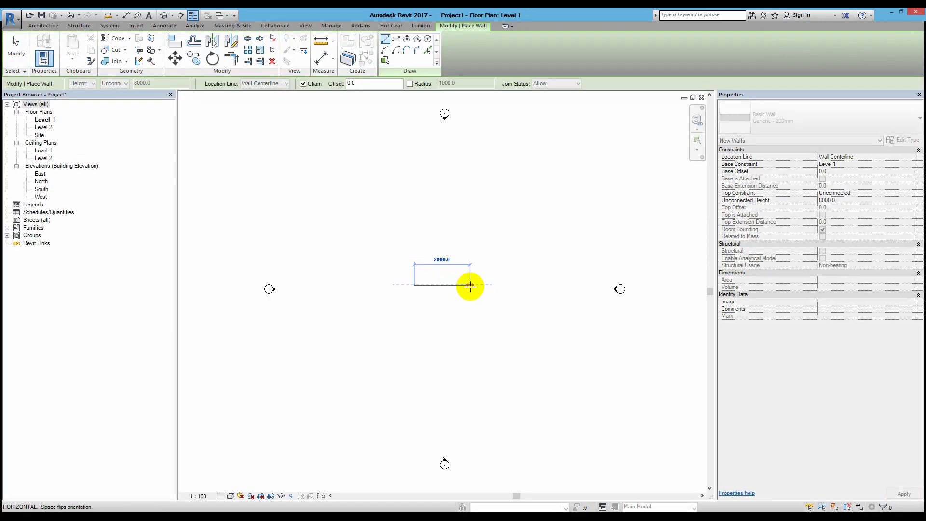
pyautogui.click(470, 285)
pyautogui.press('Escape')
pyautogui.press('d')
pyautogui.press('r')
pyautogui.click(424, 285)
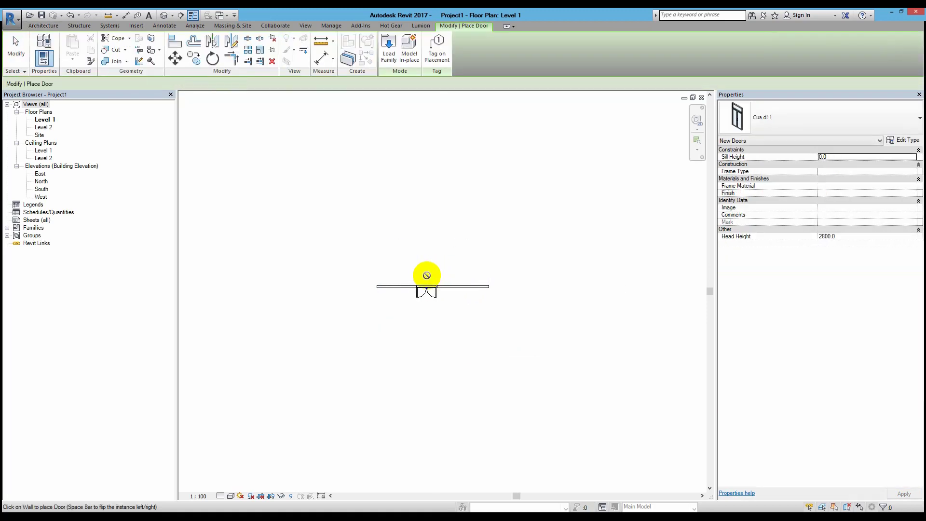
pyautogui.scroll(3, 424, 277)
pyautogui.press('Escape')
# Step: In shaded 3D, edit the door type's Width, Height and Phan tren values
pyautogui.click(164, 15)
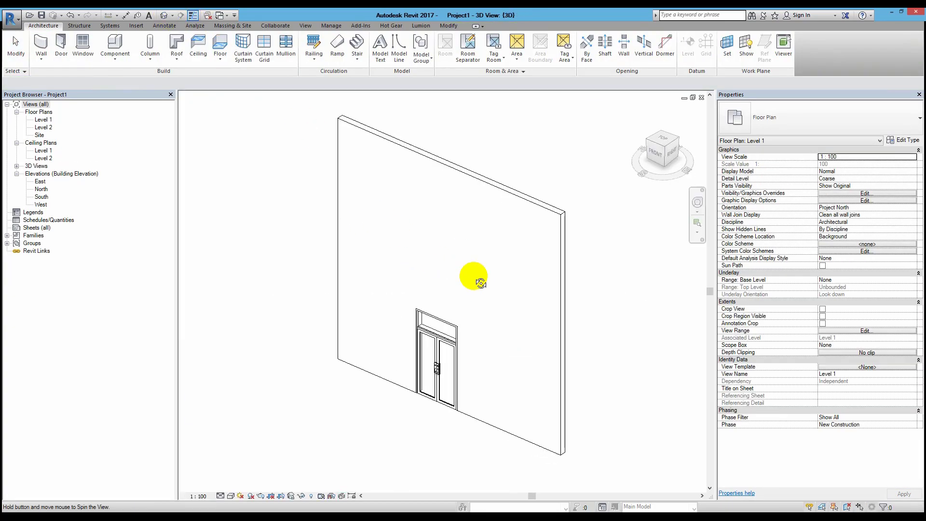
pyautogui.press('s')
pyautogui.press('d')
pyautogui.scroll(3, 434, 352)
pyautogui.click(384, 314)
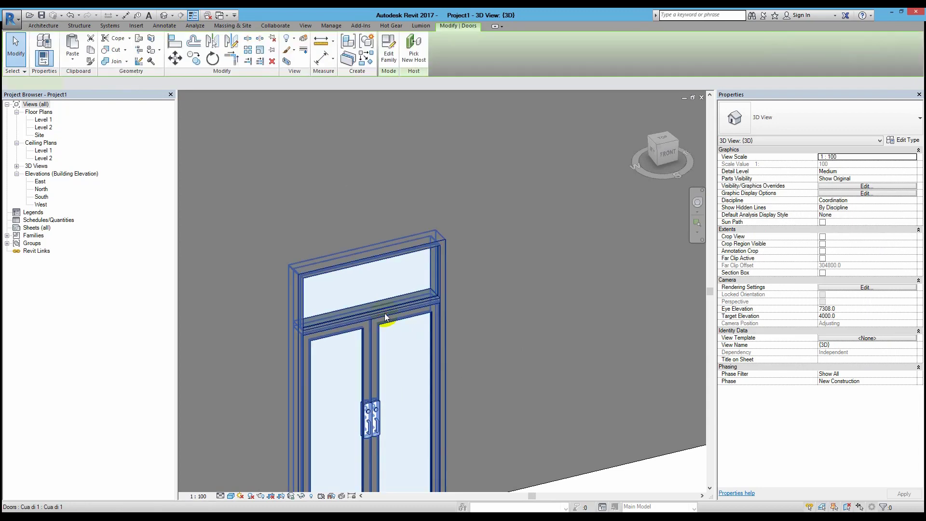
pyautogui.scroll(-2, 405, 309)
pyautogui.click(902, 140)
pyautogui.write('1700')
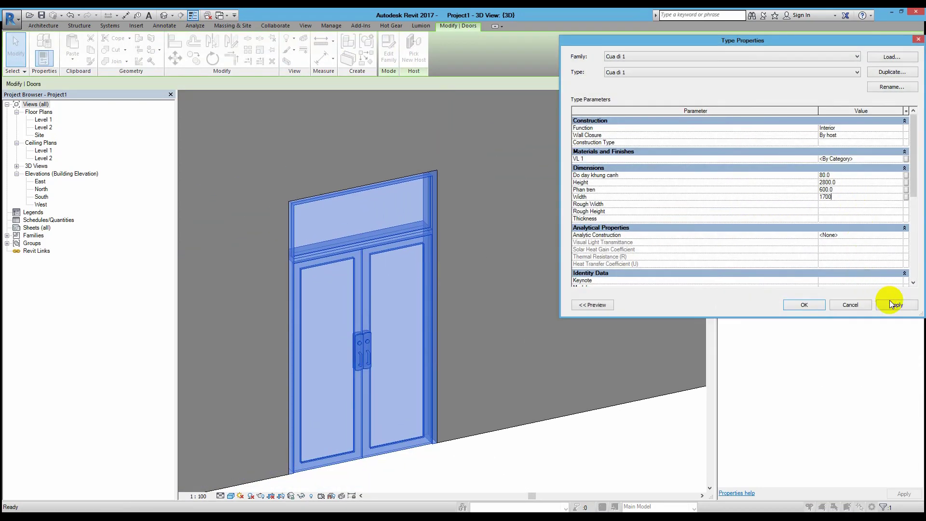
pyautogui.click(889, 302)
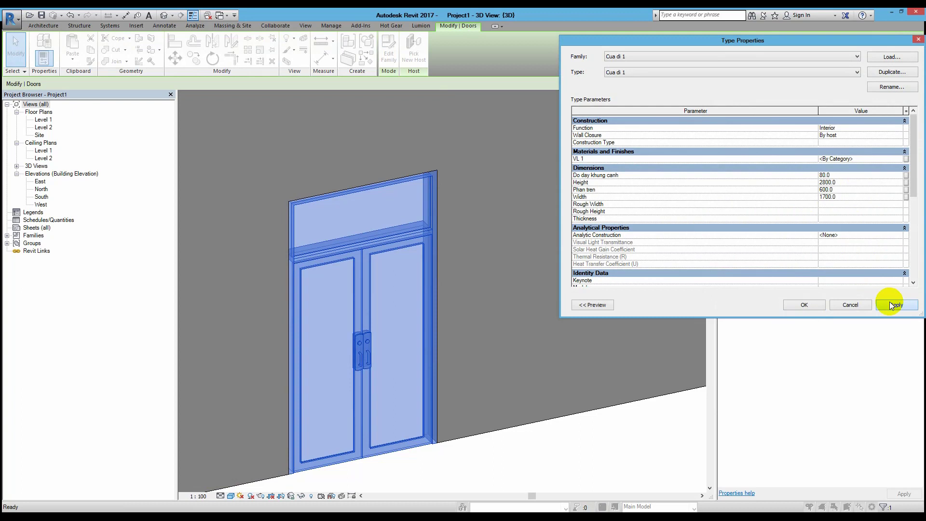
pyautogui.click(844, 189)
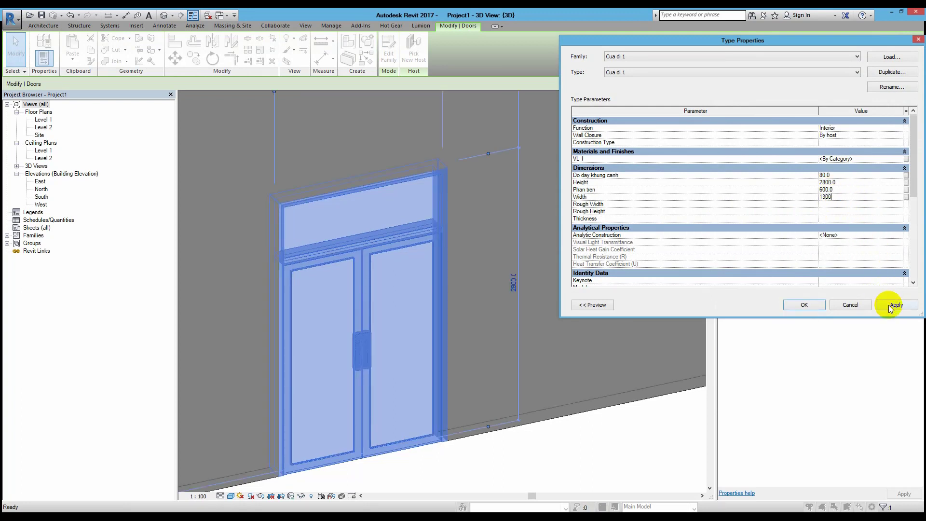
pyautogui.click(888, 305)
pyautogui.click(848, 183)
pyautogui.write('899')
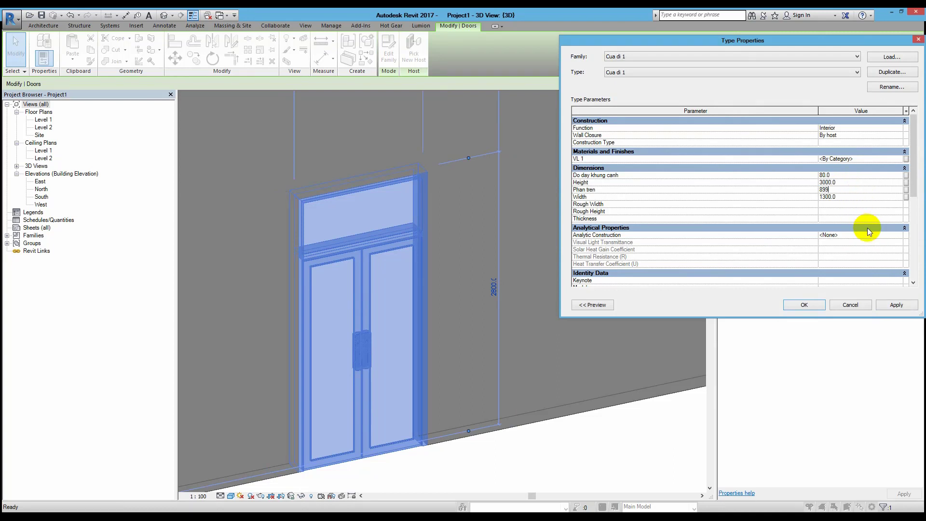
pyautogui.press('BackSpace')
pyautogui.press('BackSpace')
pyautogui.write('0')
pyautogui.write('0')
pyautogui.click(803, 305)
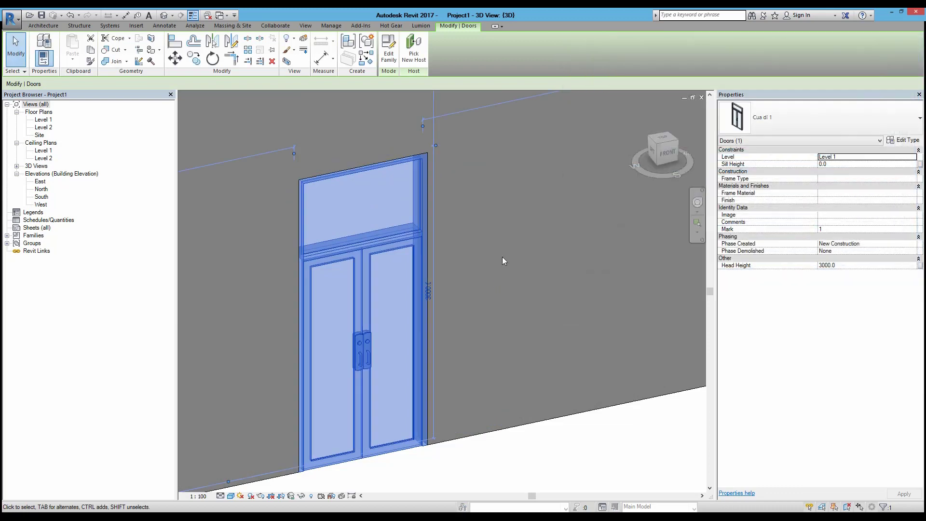
# Step: Reopen the door's type properties and confirm a 1500 width
pyautogui.click(502, 257)
pyautogui.keyDown('shift'); pyautogui.moveTo(530, 274); pyautogui.dragTo(522, 252, button='middle'); pyautogui.keyUp('shift')
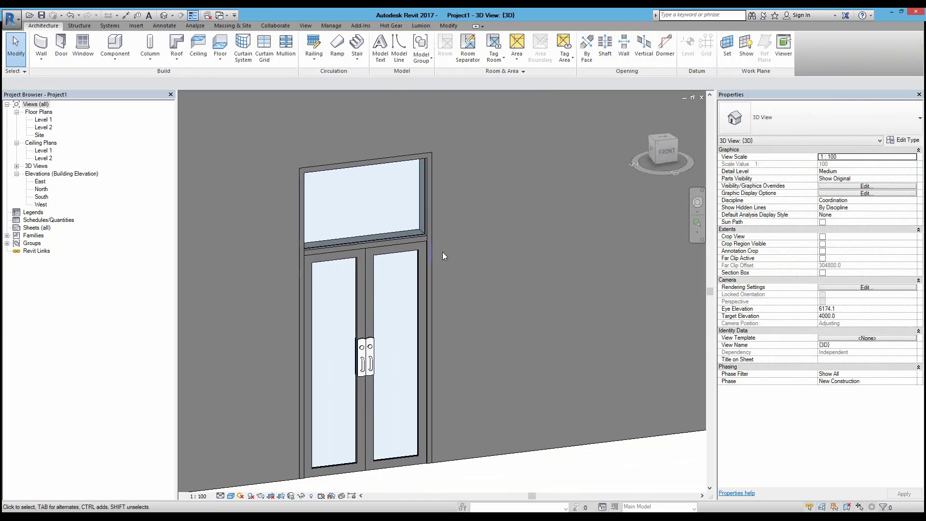
pyautogui.click(439, 252)
pyautogui.click(897, 139)
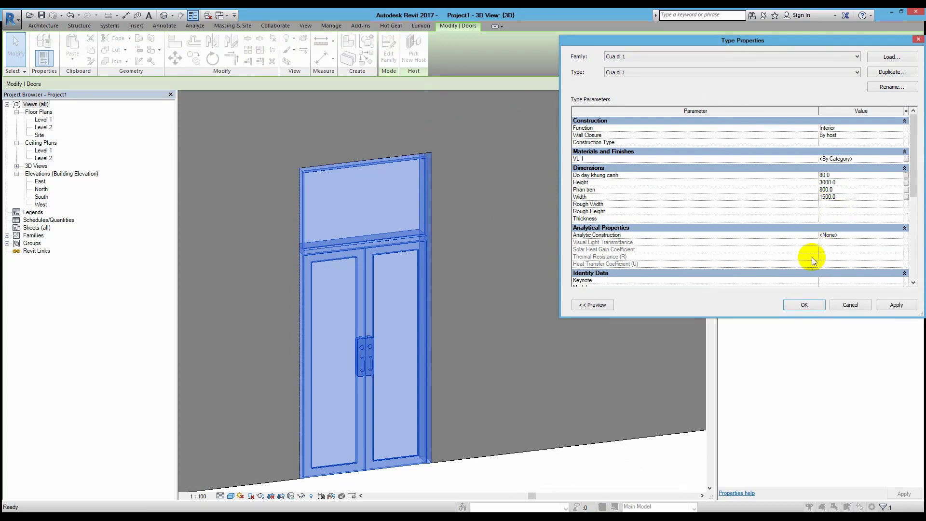
pyautogui.click(805, 304)
pyautogui.click(578, 280)
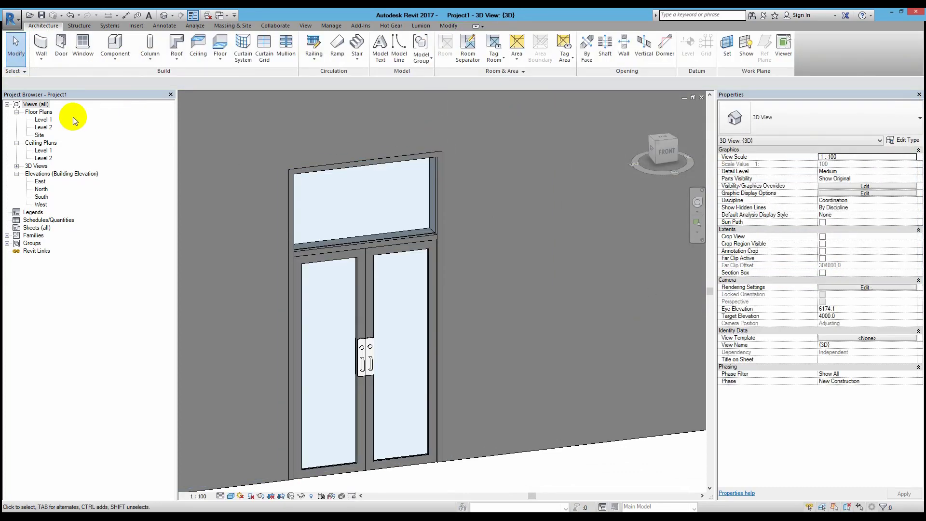
# Step: Open the Level 1 floor plan and select the door there
pyautogui.doubleClick(46, 120)
pyautogui.scroll(3, 427, 297)
pyautogui.scroll(3, 434, 309)
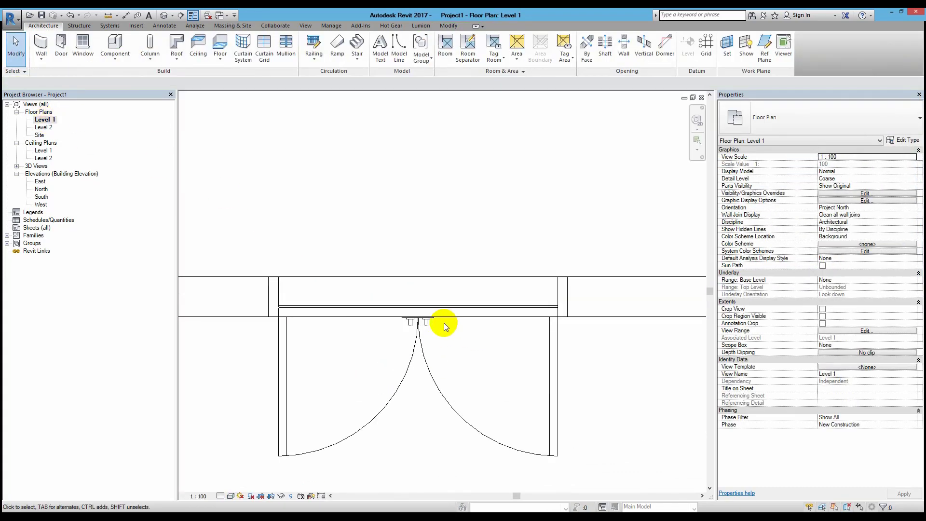
pyautogui.scroll(1, 458, 347)
pyautogui.moveTo(463, 354); pyautogui.dragTo(475, 318, button='middle')
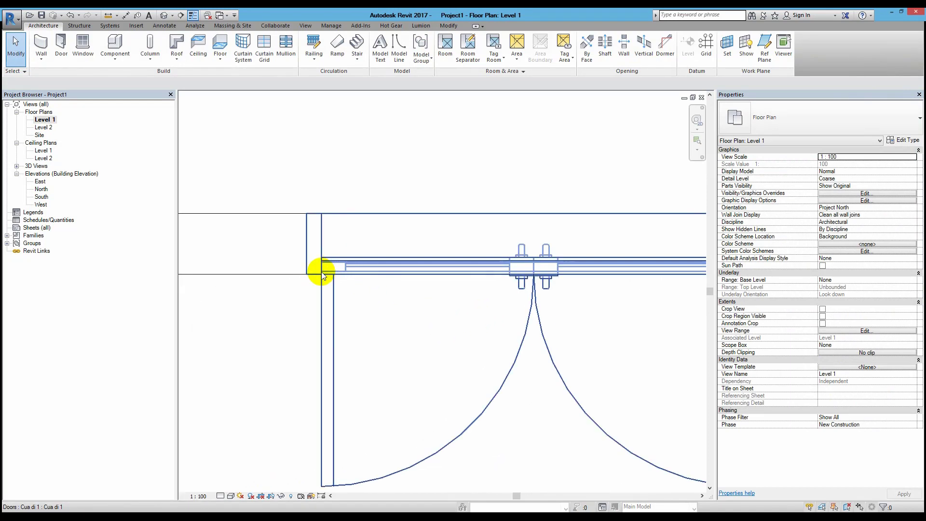
pyautogui.moveTo(430, 258); pyautogui.dragTo(372, 310, button='middle')
pyautogui.scroll(-1, 372, 310)
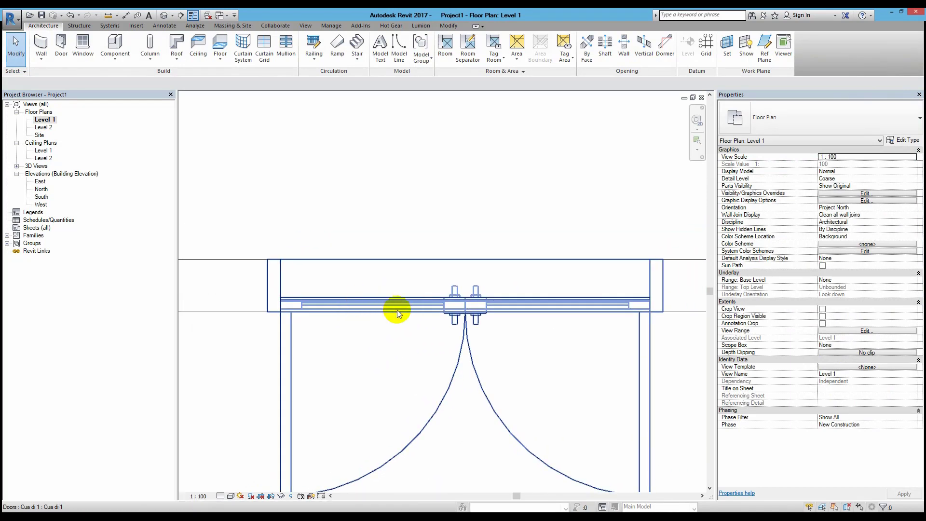
pyautogui.click(600, 313)
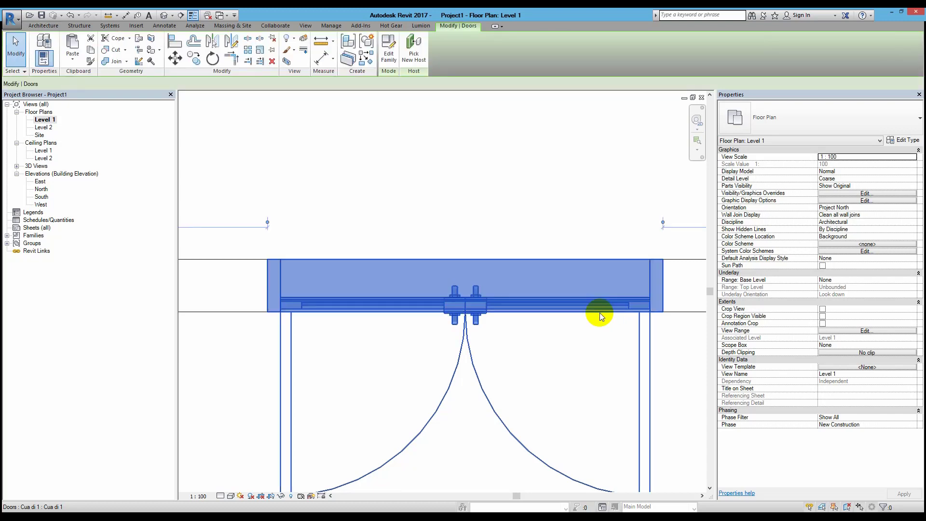
# Step: Open the Cua di 1 family for editing and select the frame pieces and door panels
pyautogui.click(389, 45)
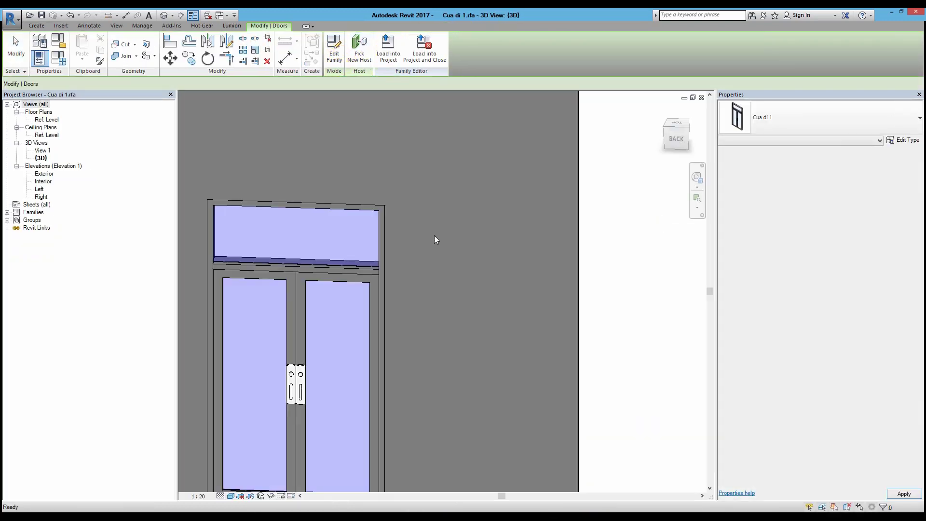
pyautogui.keyDown('shift'); pyautogui.moveTo(367, 254); pyautogui.dragTo(340, 268, button='middle'); pyautogui.keyUp('shift')
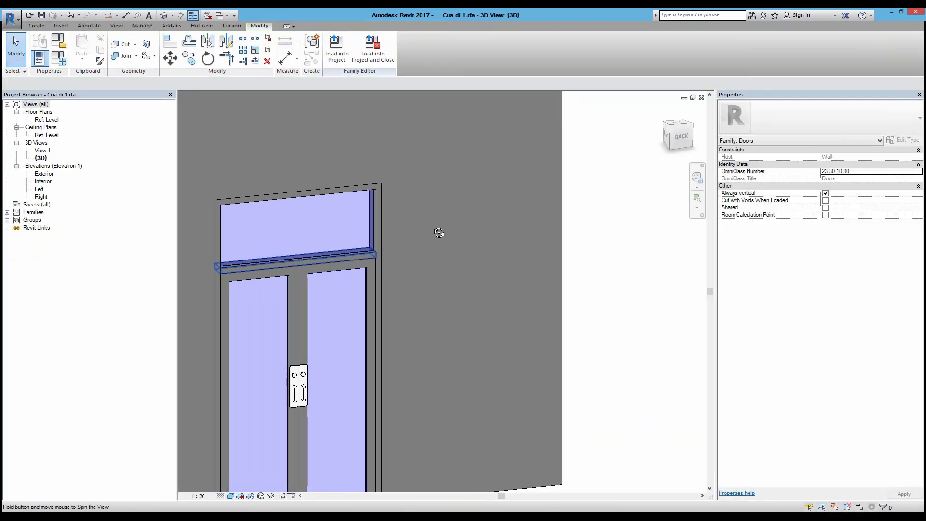
pyautogui.click(341, 267)
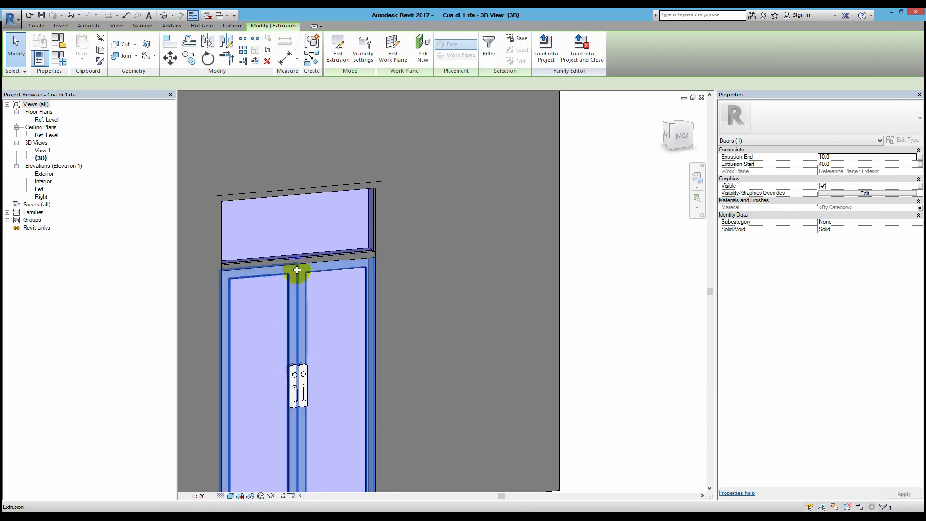
pyautogui.scroll(2, 297, 270)
pyautogui.keyDown('ctrl'); pyautogui.click(343, 273); pyautogui.keyUp('ctrl')
pyautogui.scroll(2, 374, 278)
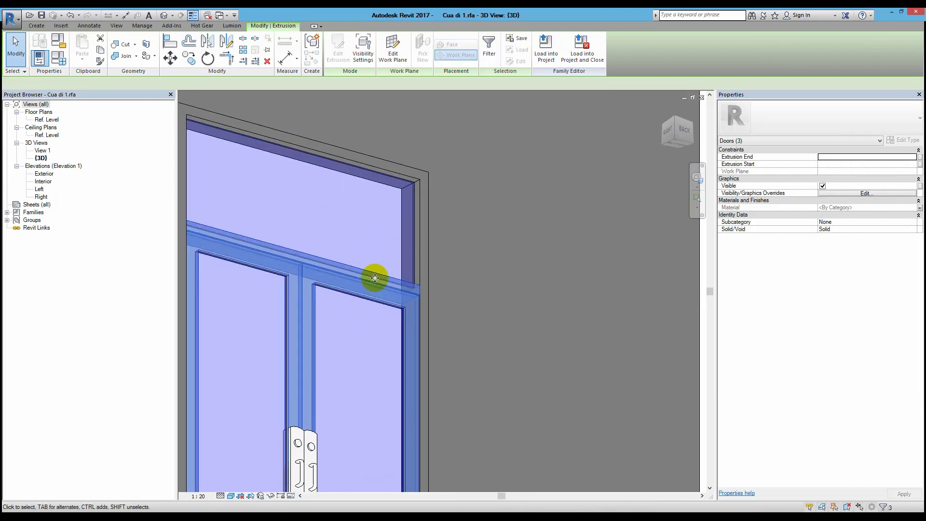
pyautogui.scroll(2, 375, 278)
pyautogui.scroll(2, 413, 322)
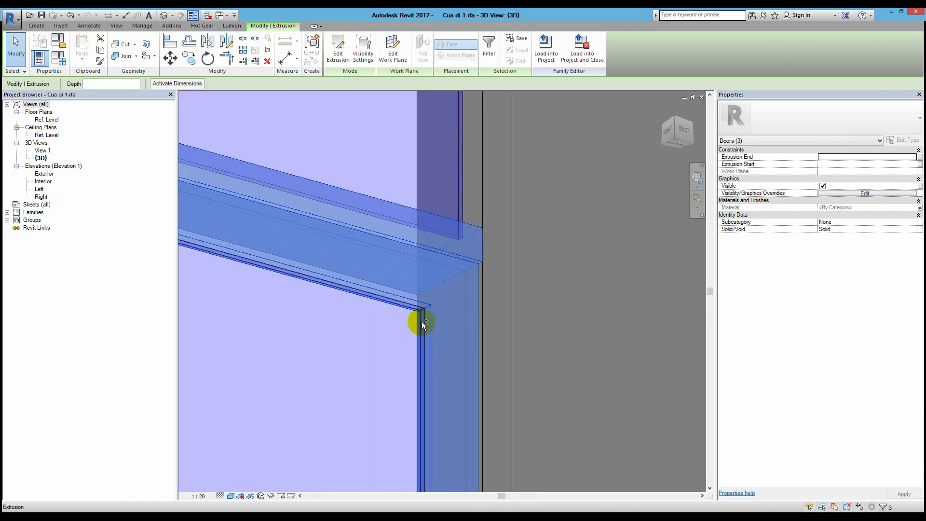
pyautogui.keyDown('ctrl'); pyautogui.click(422, 319); pyautogui.keyUp('ctrl')
pyautogui.scroll(-2, 459, 184)
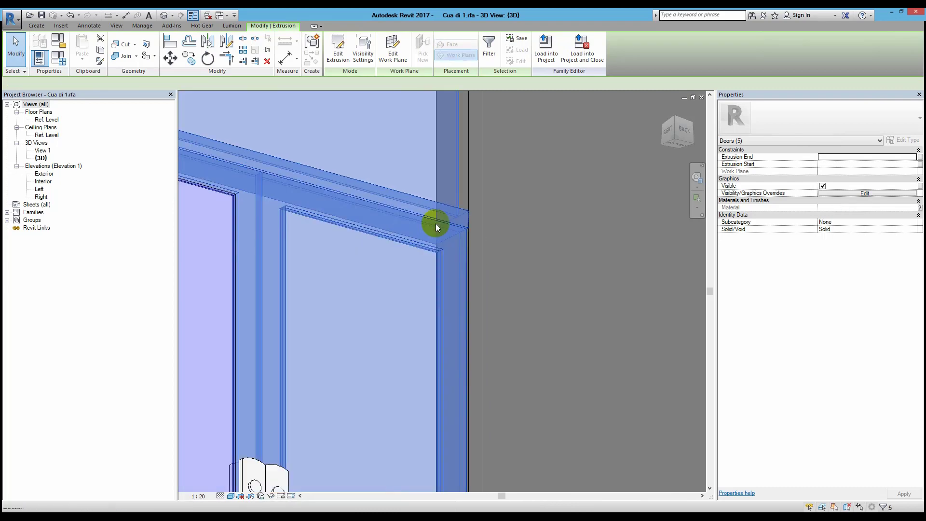
pyautogui.scroll(2, 471, 206)
pyautogui.keyDown('ctrl'); pyautogui.click(451, 208); pyautogui.keyUp('ctrl')
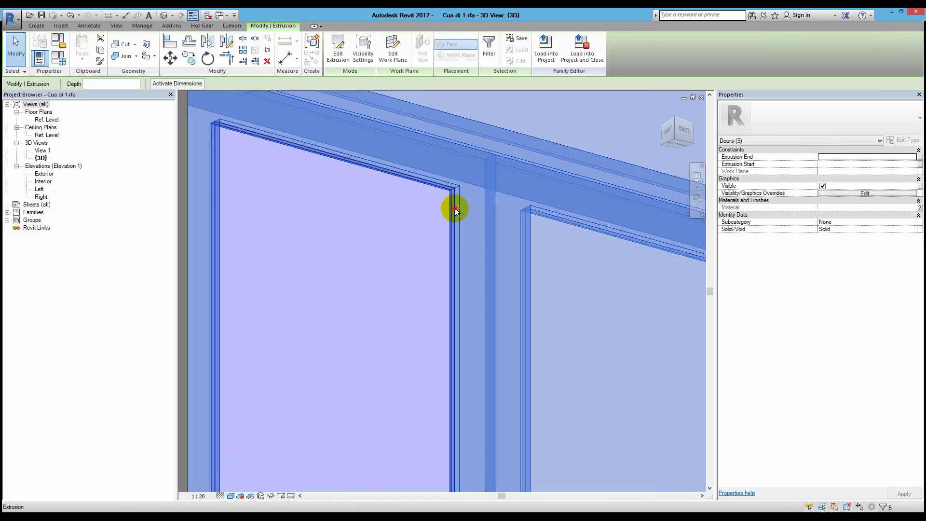
pyautogui.keyDown('ctrl'); pyautogui.click(455, 207); pyautogui.keyUp('ctrl')
pyautogui.scroll(-2, 384, 274)
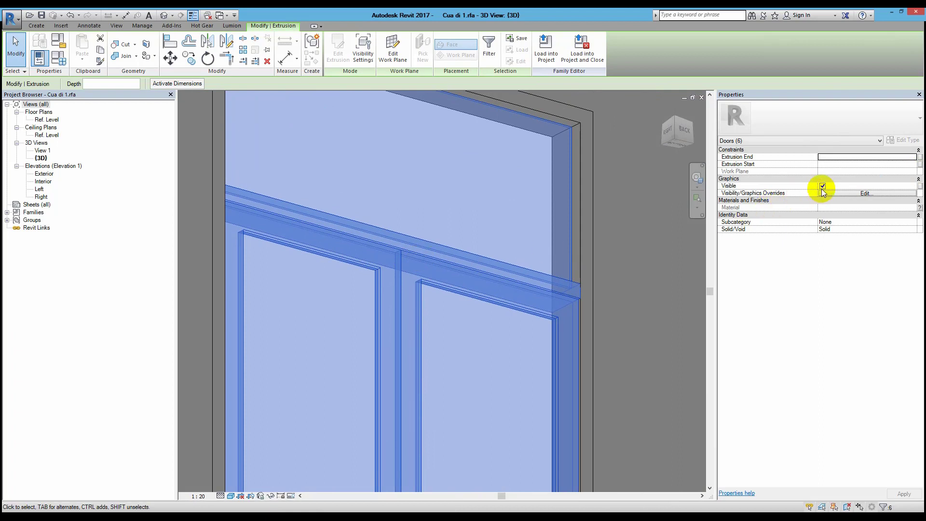
# Step: Hide the frame extrusion in Plan/RCP and cut views, then orbit to review the door
pyautogui.click(841, 194)
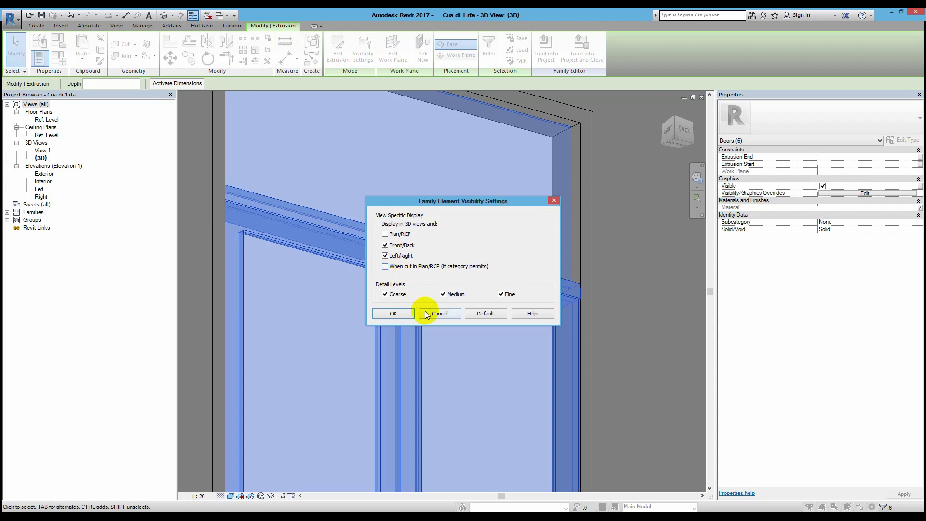
pyautogui.click(401, 312)
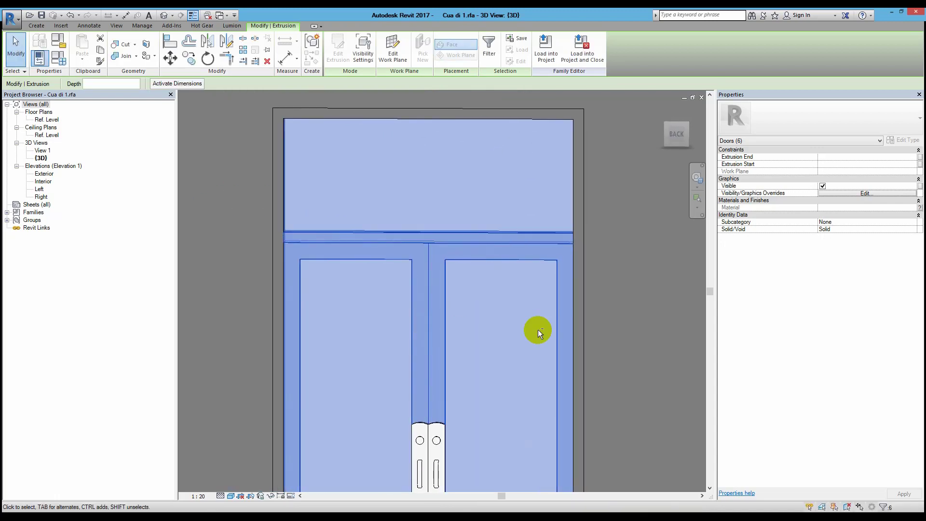
pyautogui.click(606, 306)
pyautogui.keyDown('shift'); pyautogui.moveTo(457, 196); pyautogui.dragTo(531, 261, button='middle'); pyautogui.keyUp('shift')
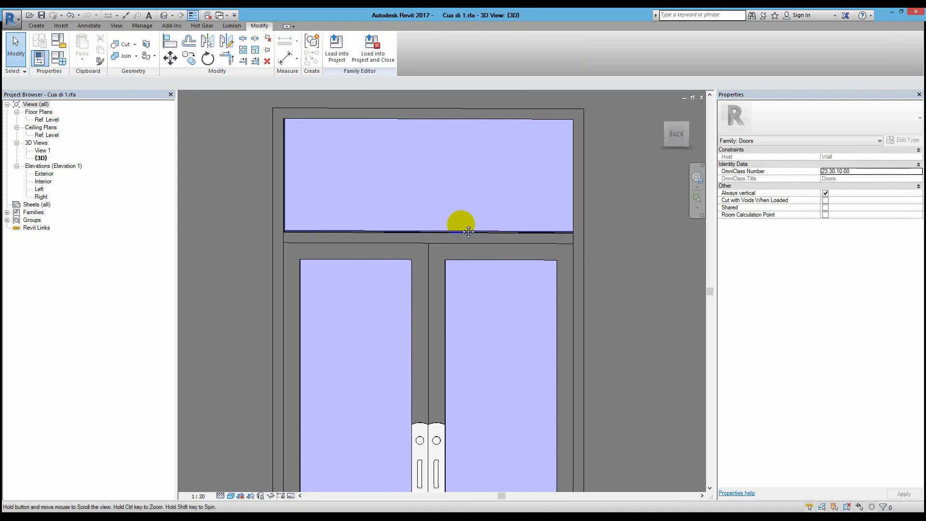
pyautogui.scroll(-2, 530, 261)
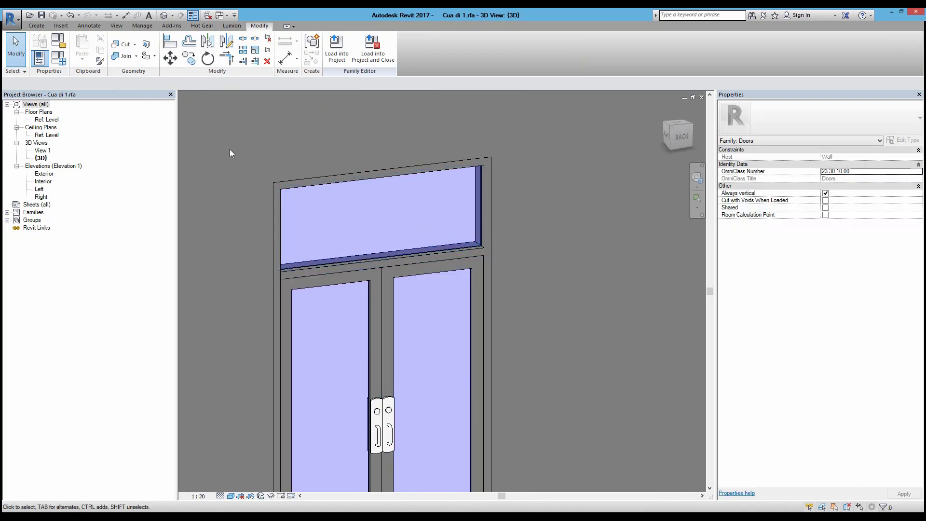
# Step: Load the edited family into the project, overwriting the existing version
pyautogui.click(57, 65)
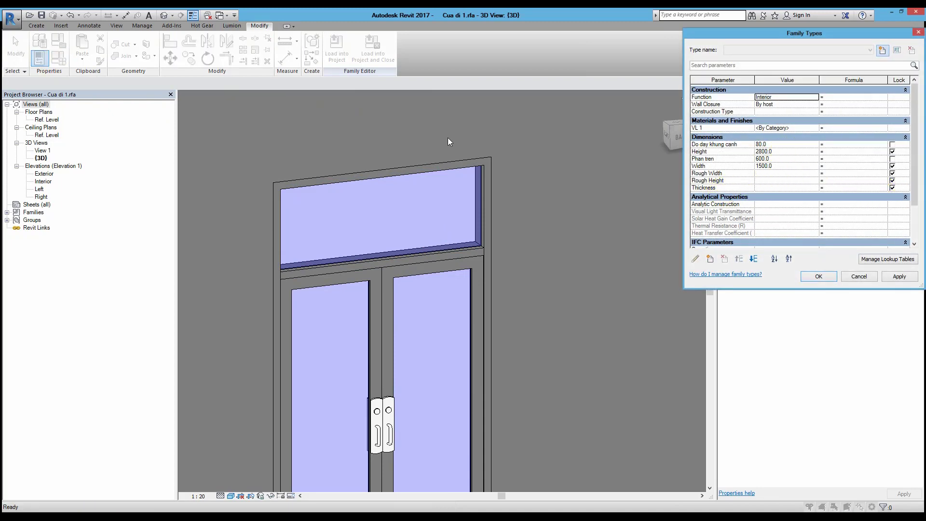
pyautogui.click(811, 271)
pyautogui.click(336, 46)
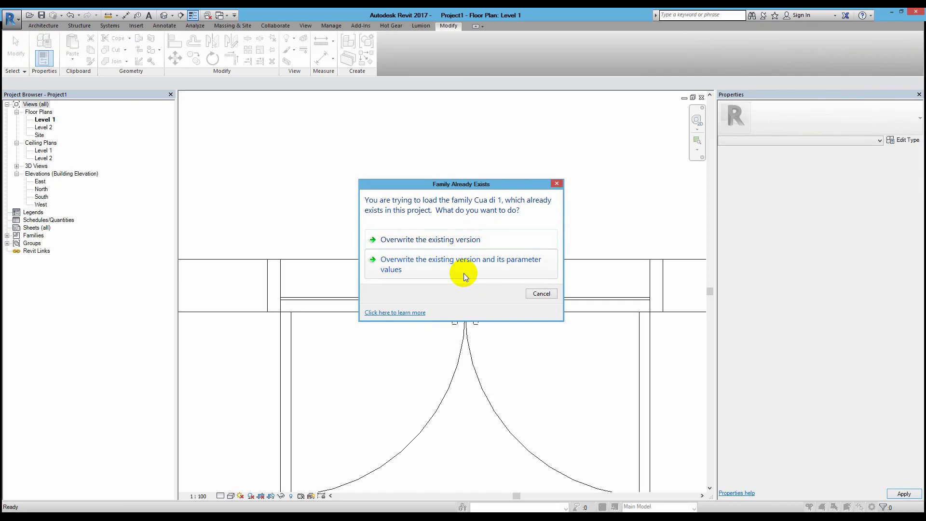
pyautogui.click(410, 240)
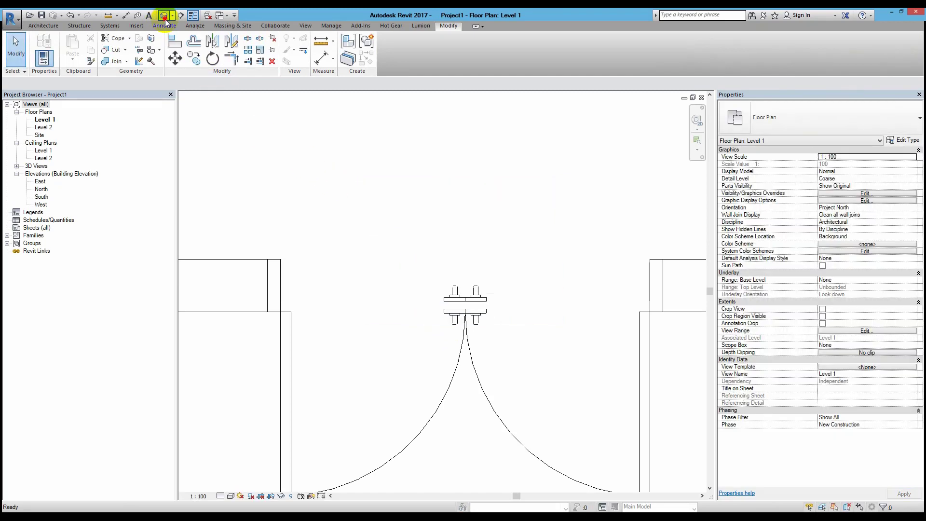
# Step: Select the placed double door in 3D and review its type dimensions, Width 1300
pyautogui.click(165, 18)
pyautogui.moveTo(527, 298); pyautogui.dragTo(529, 283, button='middle')
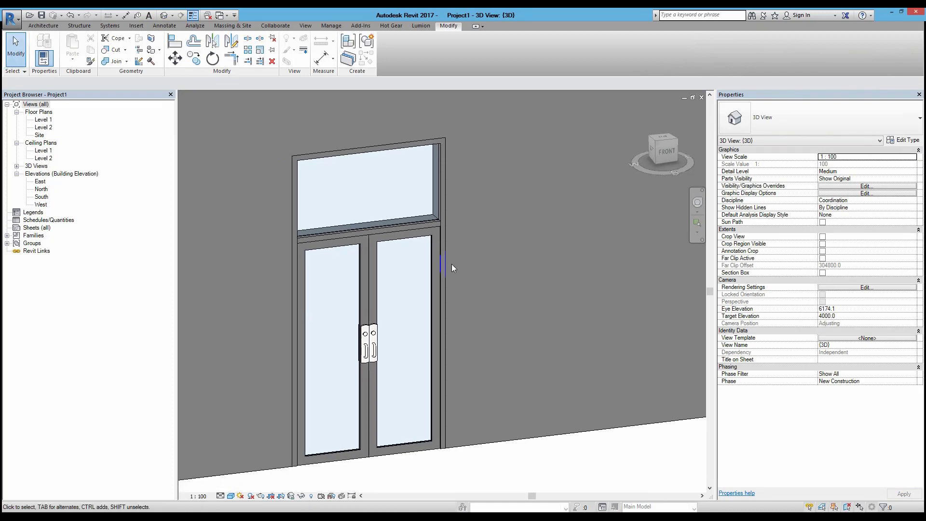
pyautogui.click(424, 226)
pyautogui.click(543, 265)
pyautogui.click(403, 244)
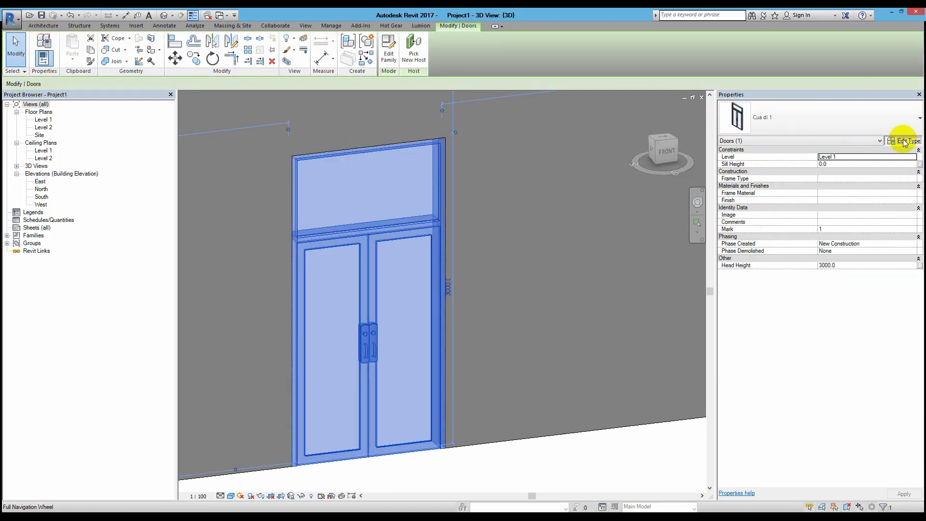
pyautogui.click(902, 140)
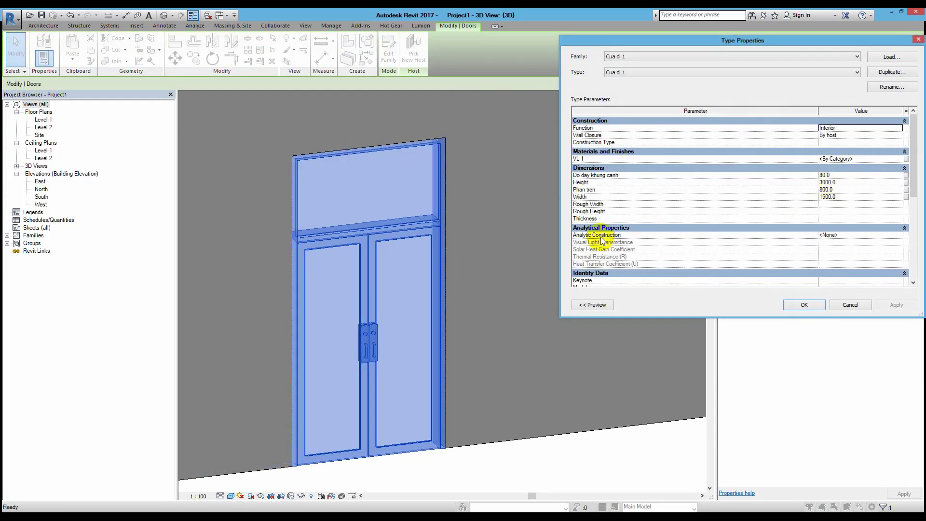
pyautogui.click(794, 305)
pyautogui.click(292, 108)
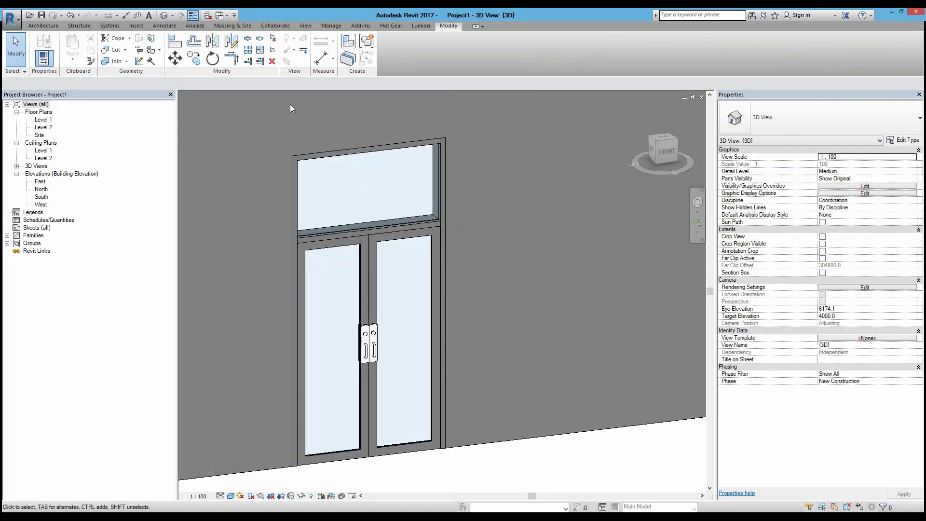
pyautogui.click(222, 15)
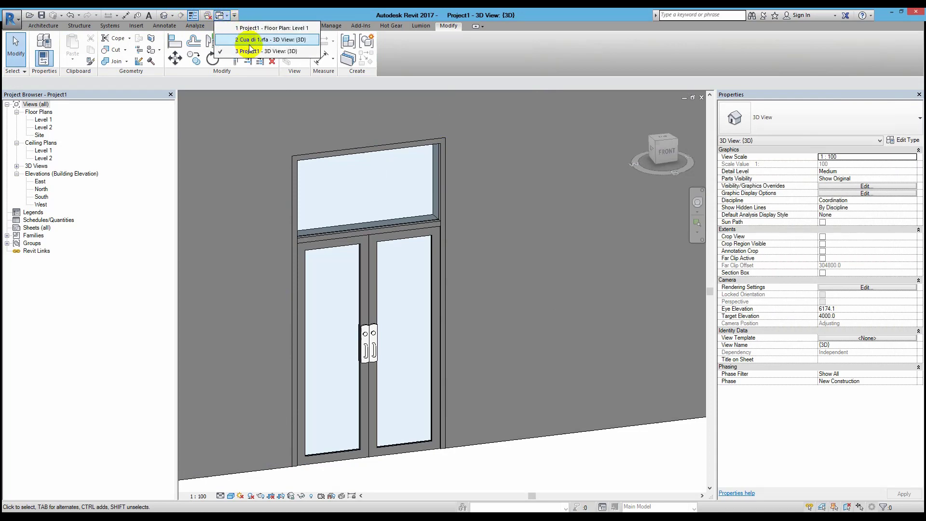
pyautogui.click(491, 158)
pyautogui.click(417, 236)
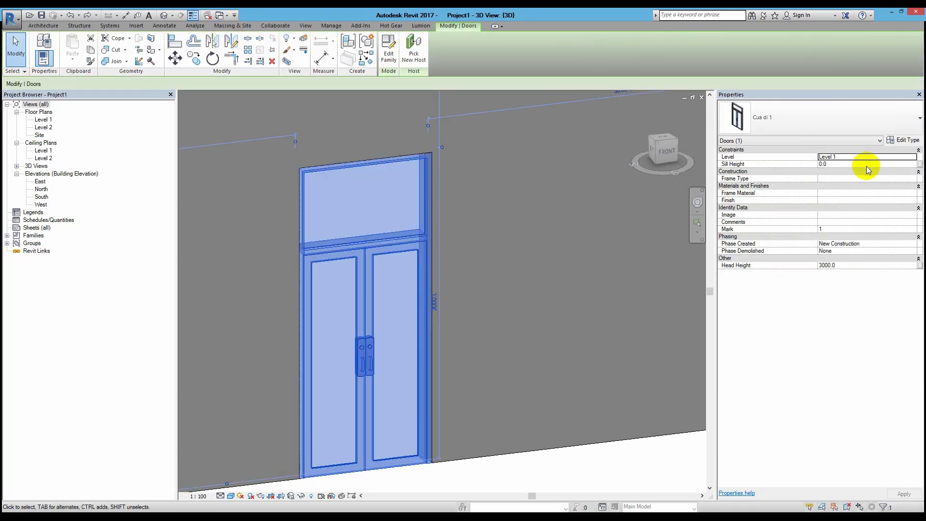
pyautogui.click(904, 140)
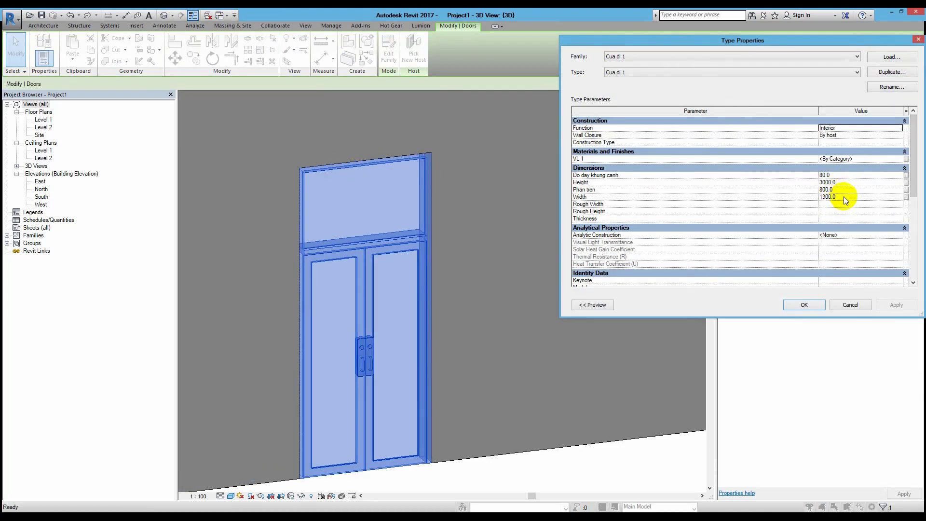
# Step: Switch to the Cua di 1 family's 3D view
pyautogui.press('Escape')
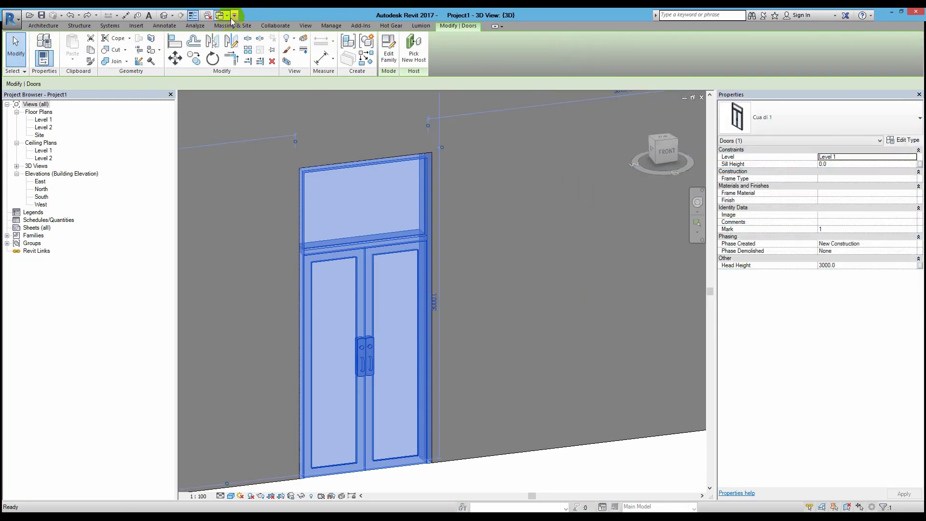
pyautogui.click(221, 15)
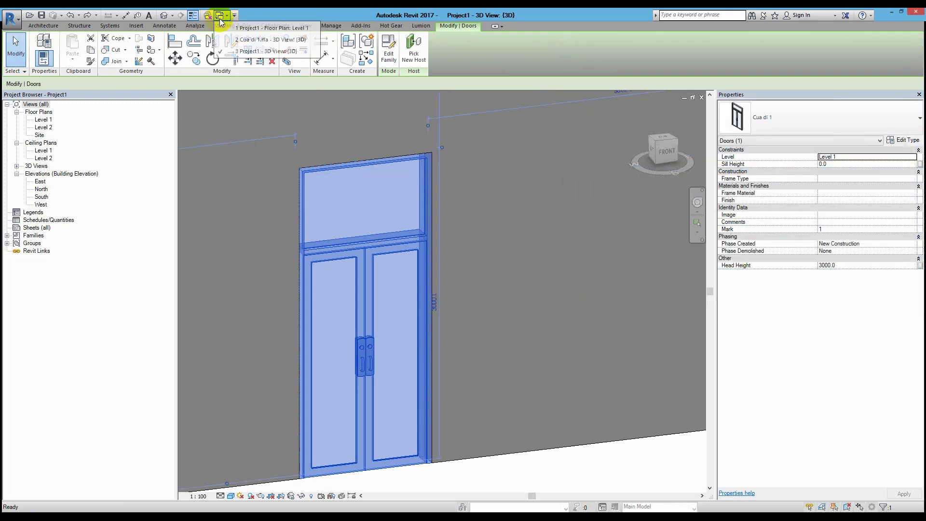
pyautogui.click(264, 41)
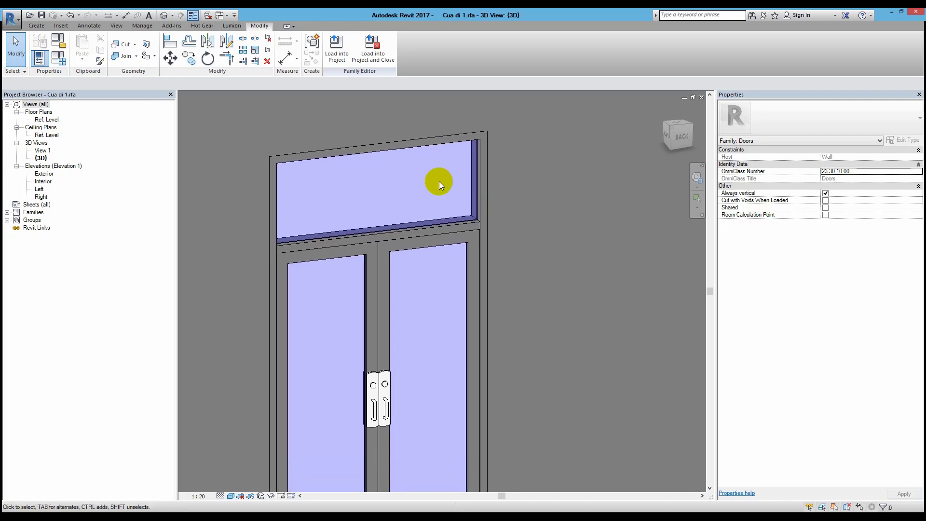
pyautogui.scroll(2, 364, 303)
pyautogui.scroll(4, 376, 330)
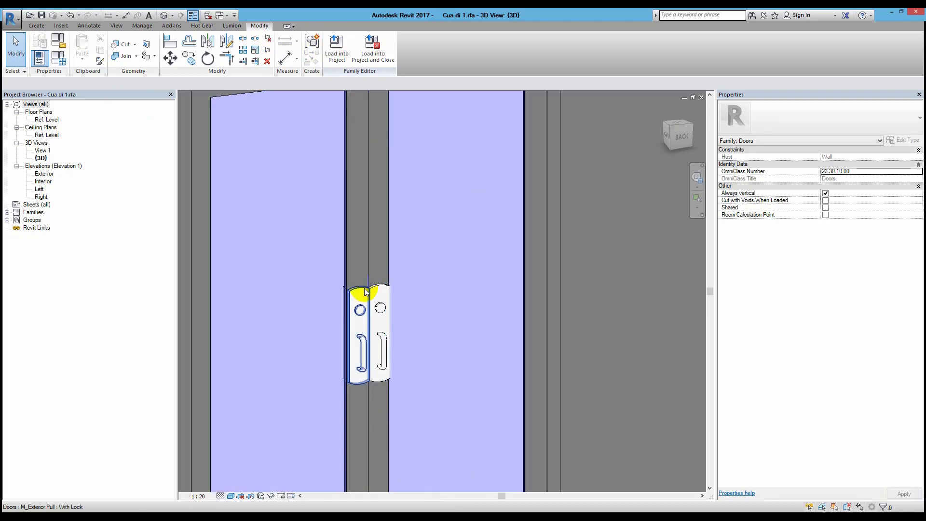
# Step: Set visibility for both door pulls and load the family back into Project1
pyautogui.click(365, 292)
pyautogui.keyDown('ctrl'); pyautogui.click(380, 314); pyautogui.keyUp('ctrl')
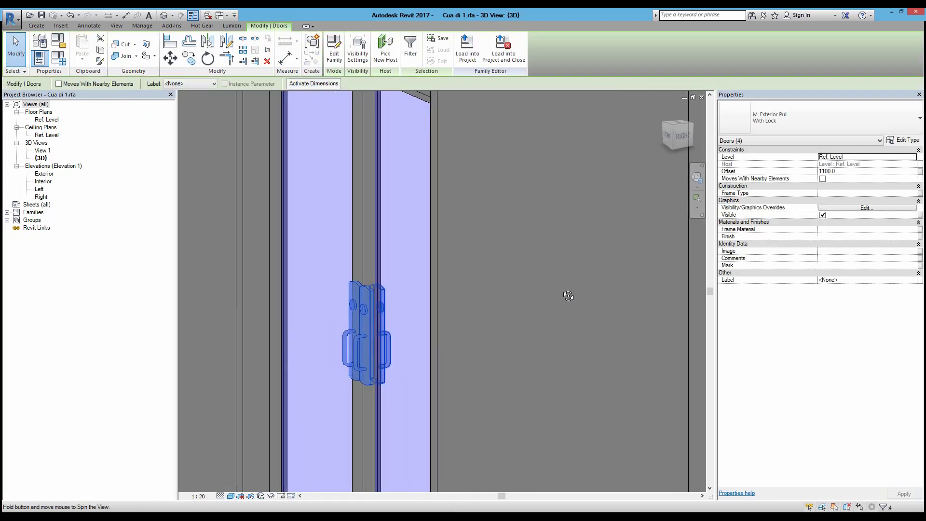
pyautogui.click(839, 207)
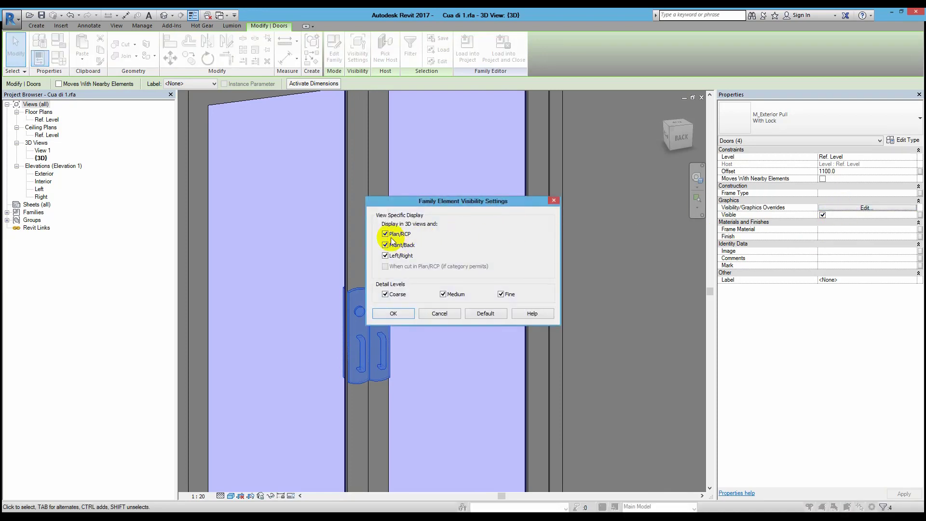
pyautogui.click(394, 314)
pyautogui.press('Escape')
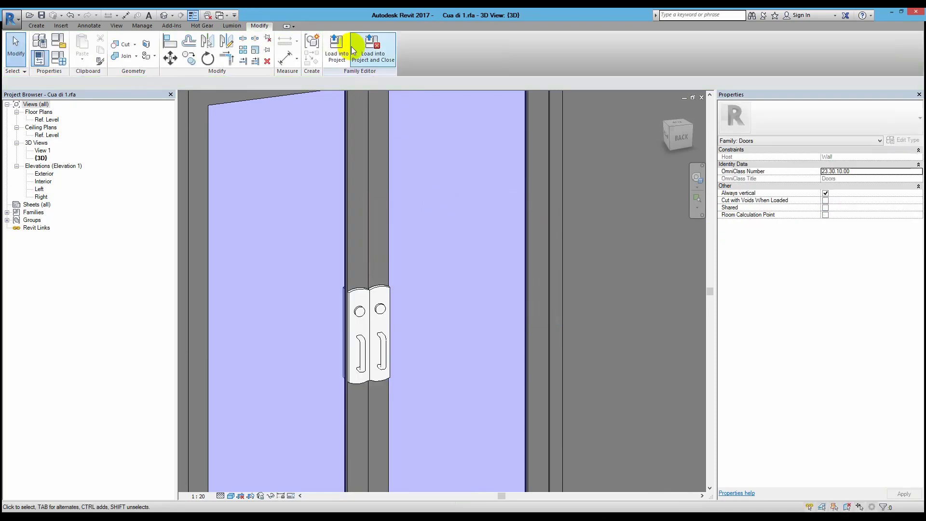
pyautogui.click(336, 46)
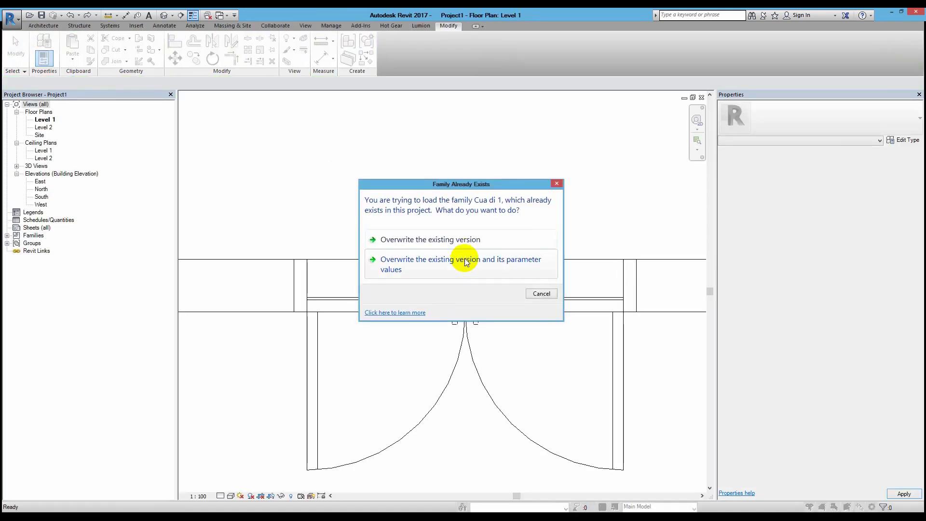
# Step: Overwrite the reloaded family and its parameters, then give the Cua di 1 door type Height 3000 and Phan tren 800
pyautogui.click(466, 264)
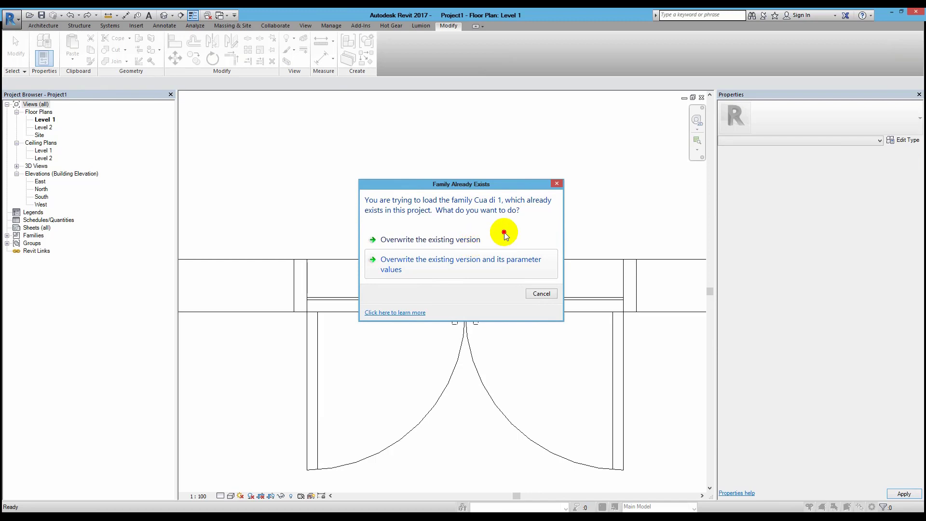
pyautogui.click(488, 264)
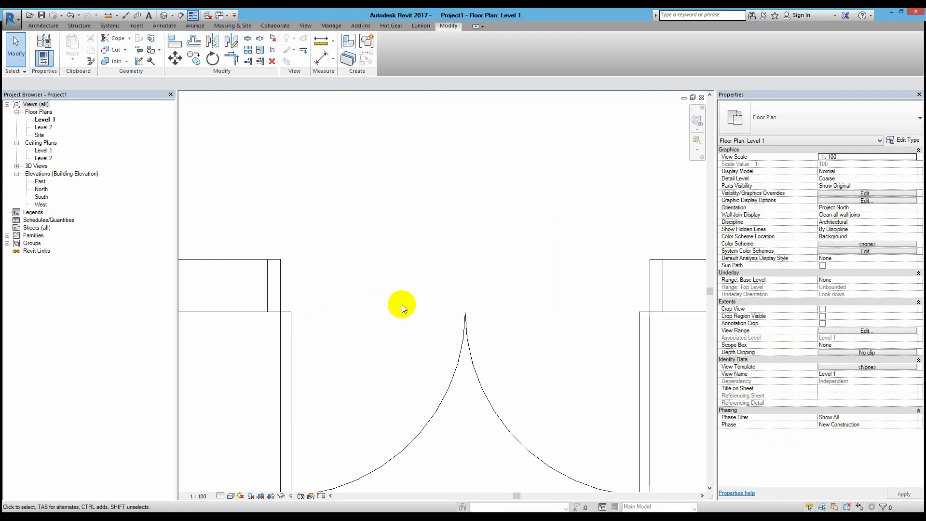
pyautogui.click(164, 15)
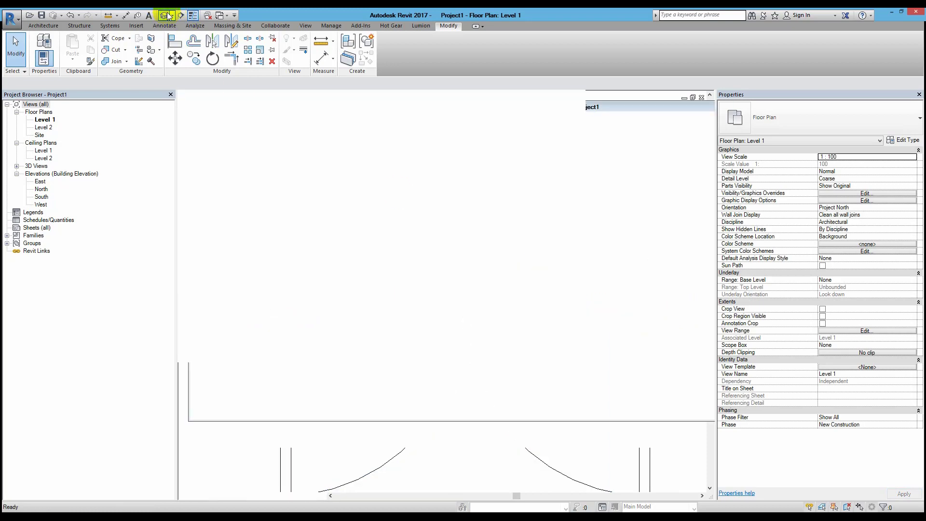
pyautogui.click(382, 226)
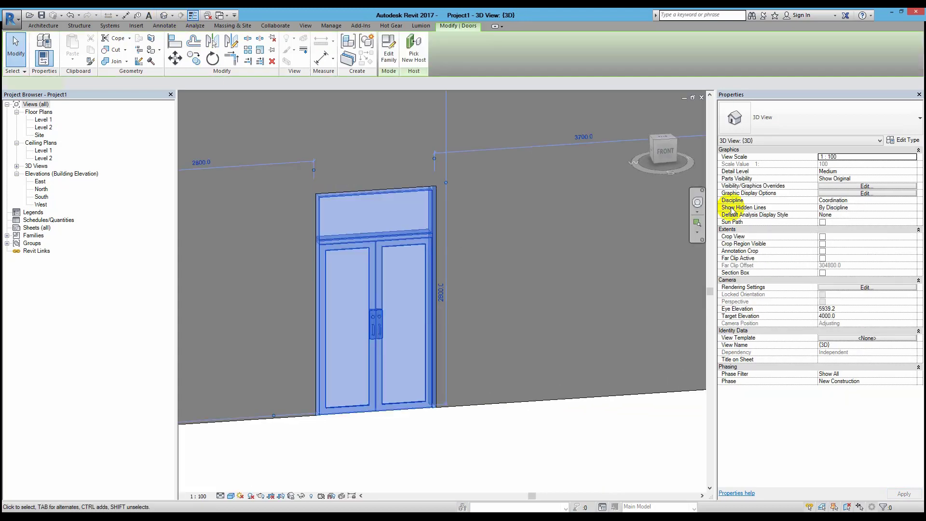
pyautogui.click(901, 142)
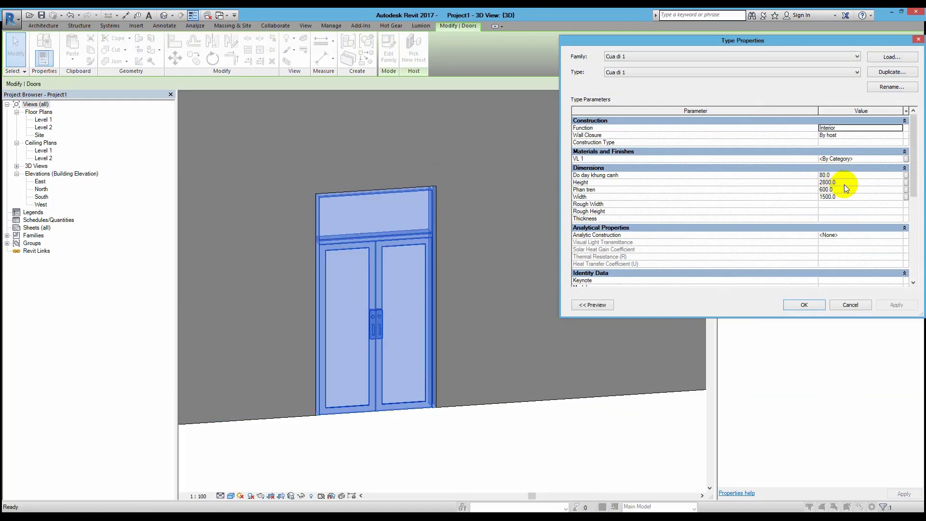
pyautogui.click(857, 189)
pyautogui.write('800')
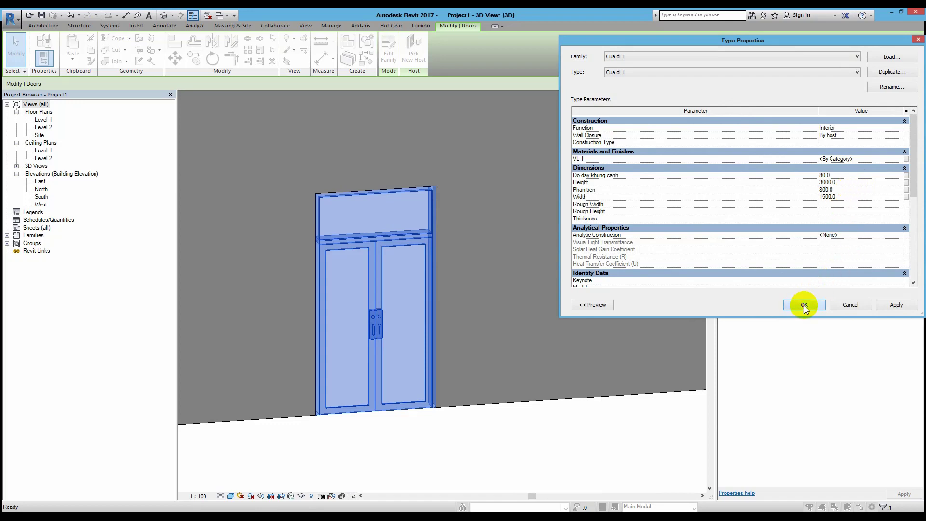
pyautogui.click(803, 305)
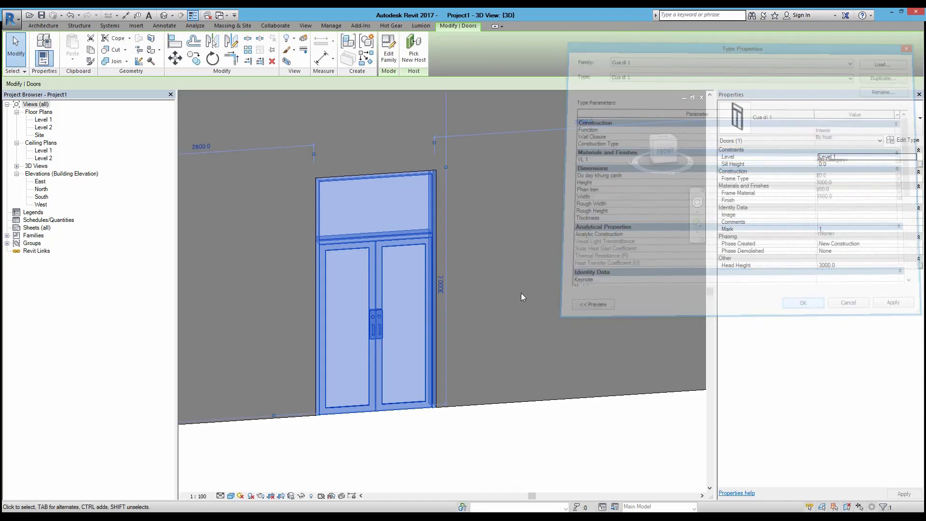